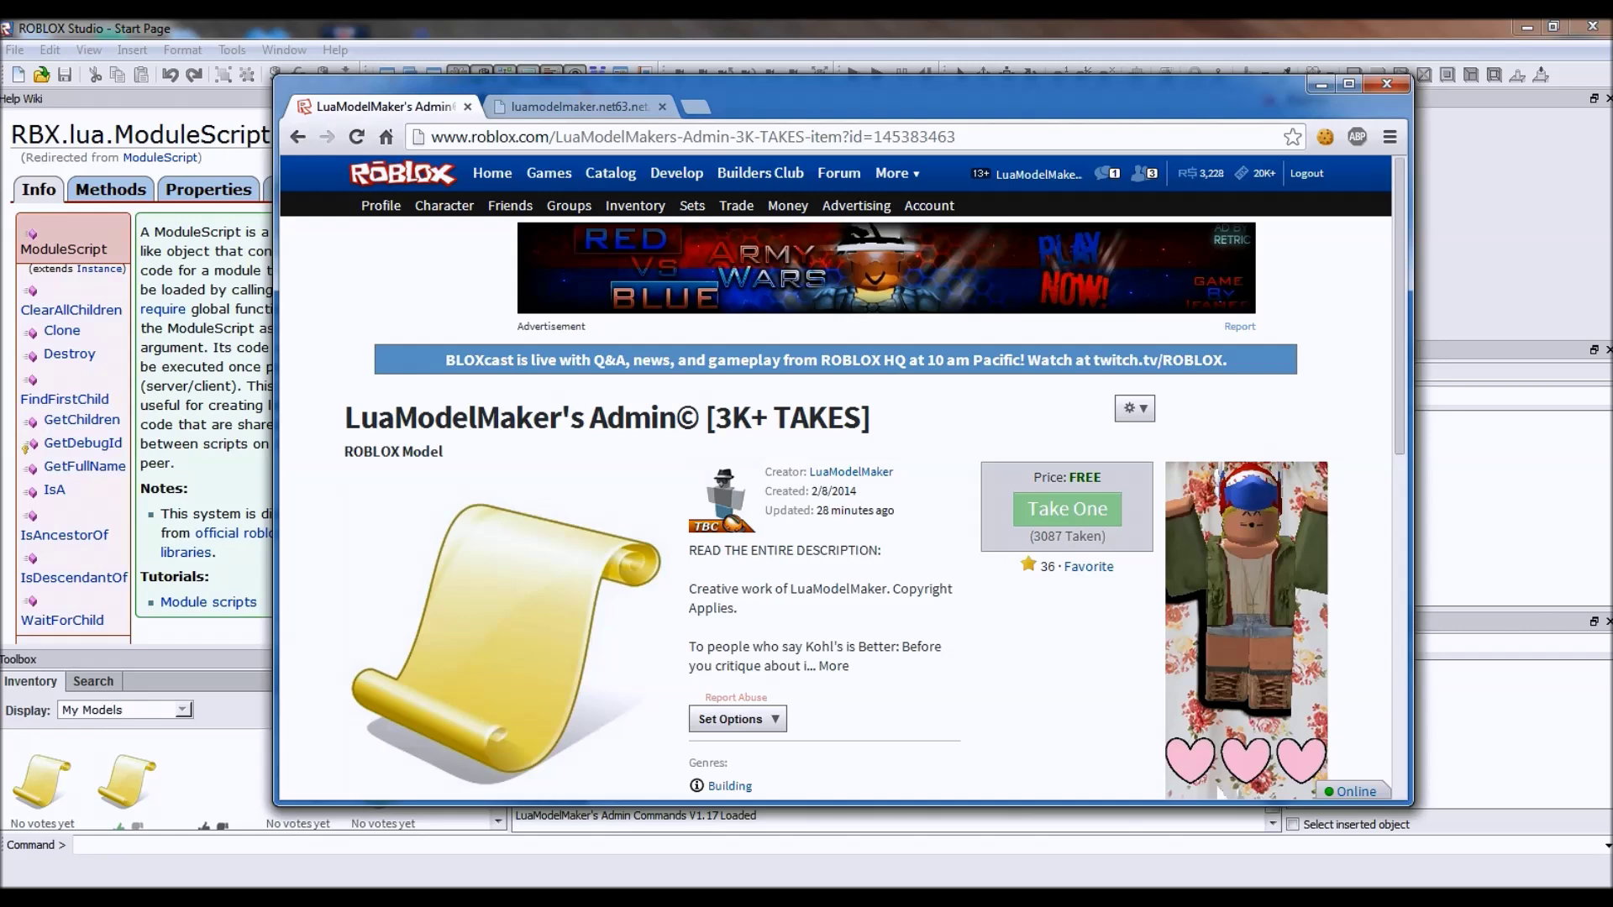
Step: Bring ROBLOX Studio's Start Page in front of the Chrome model page
left_click(436, 68)
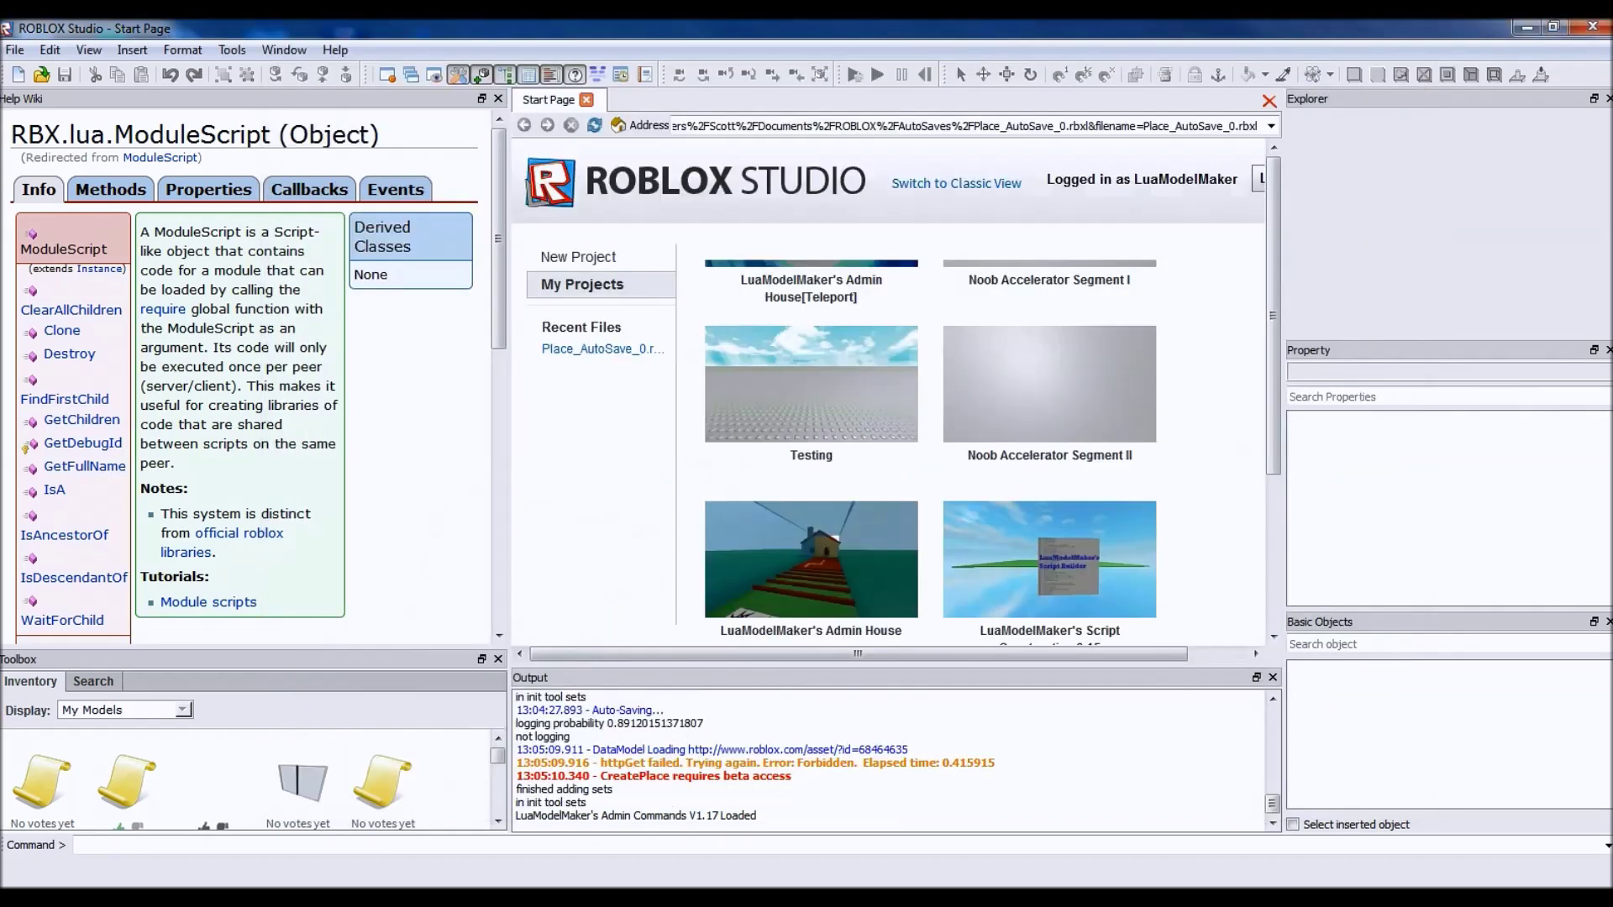
Step: Open the Testing project from My Projects for editing, loading Place6's baseplate
left_click(810, 385)
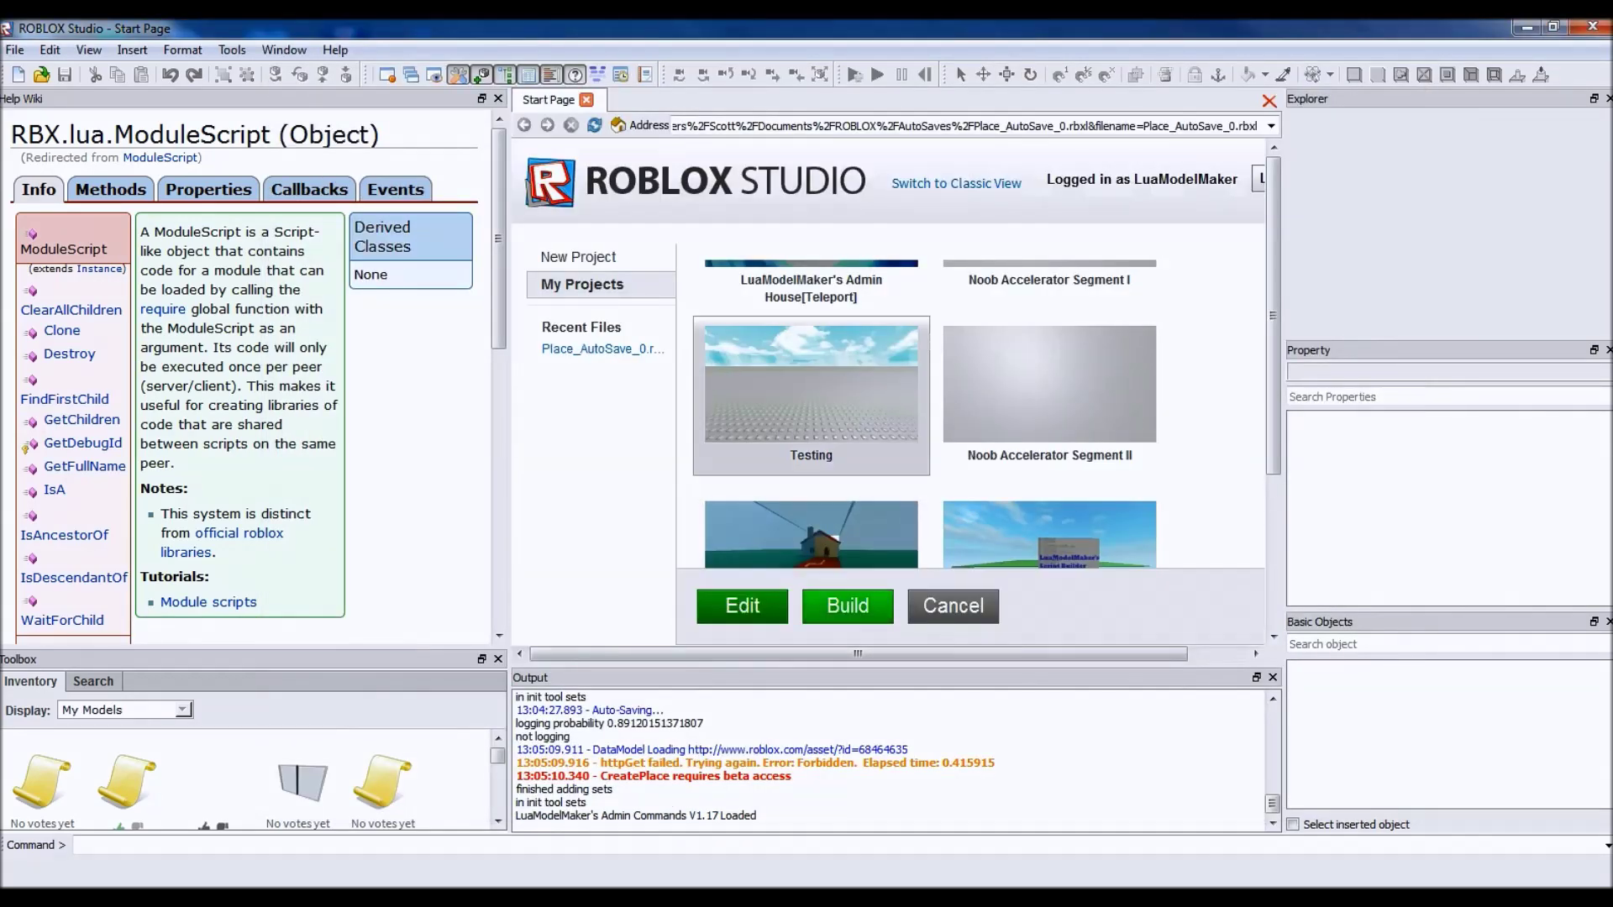
left_click(743, 606)
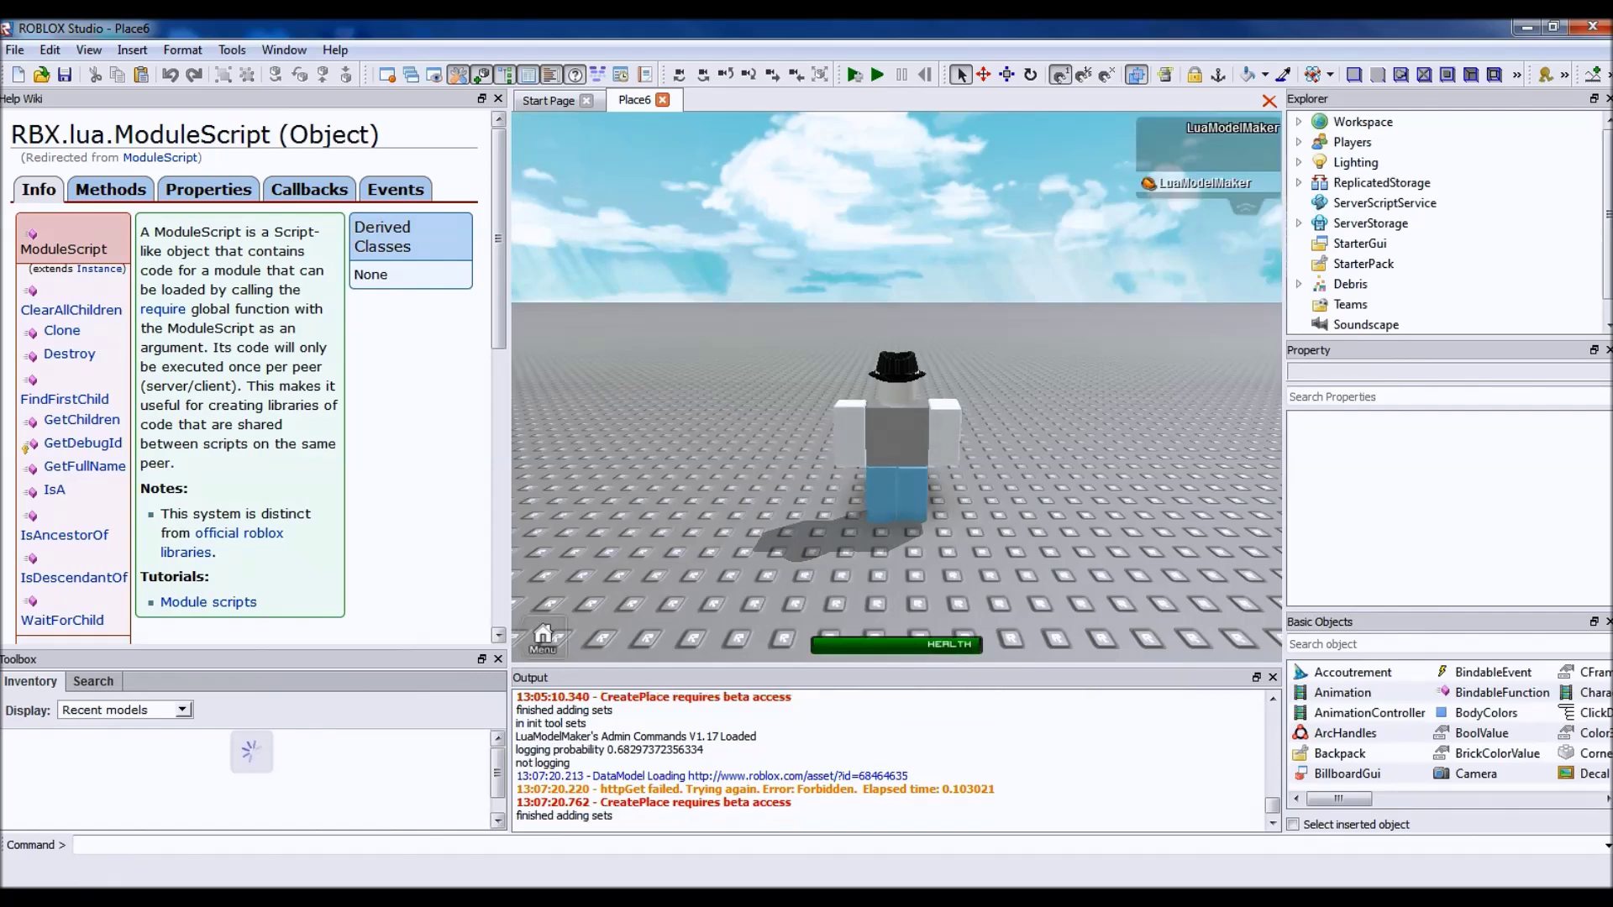
left_click(88, 49)
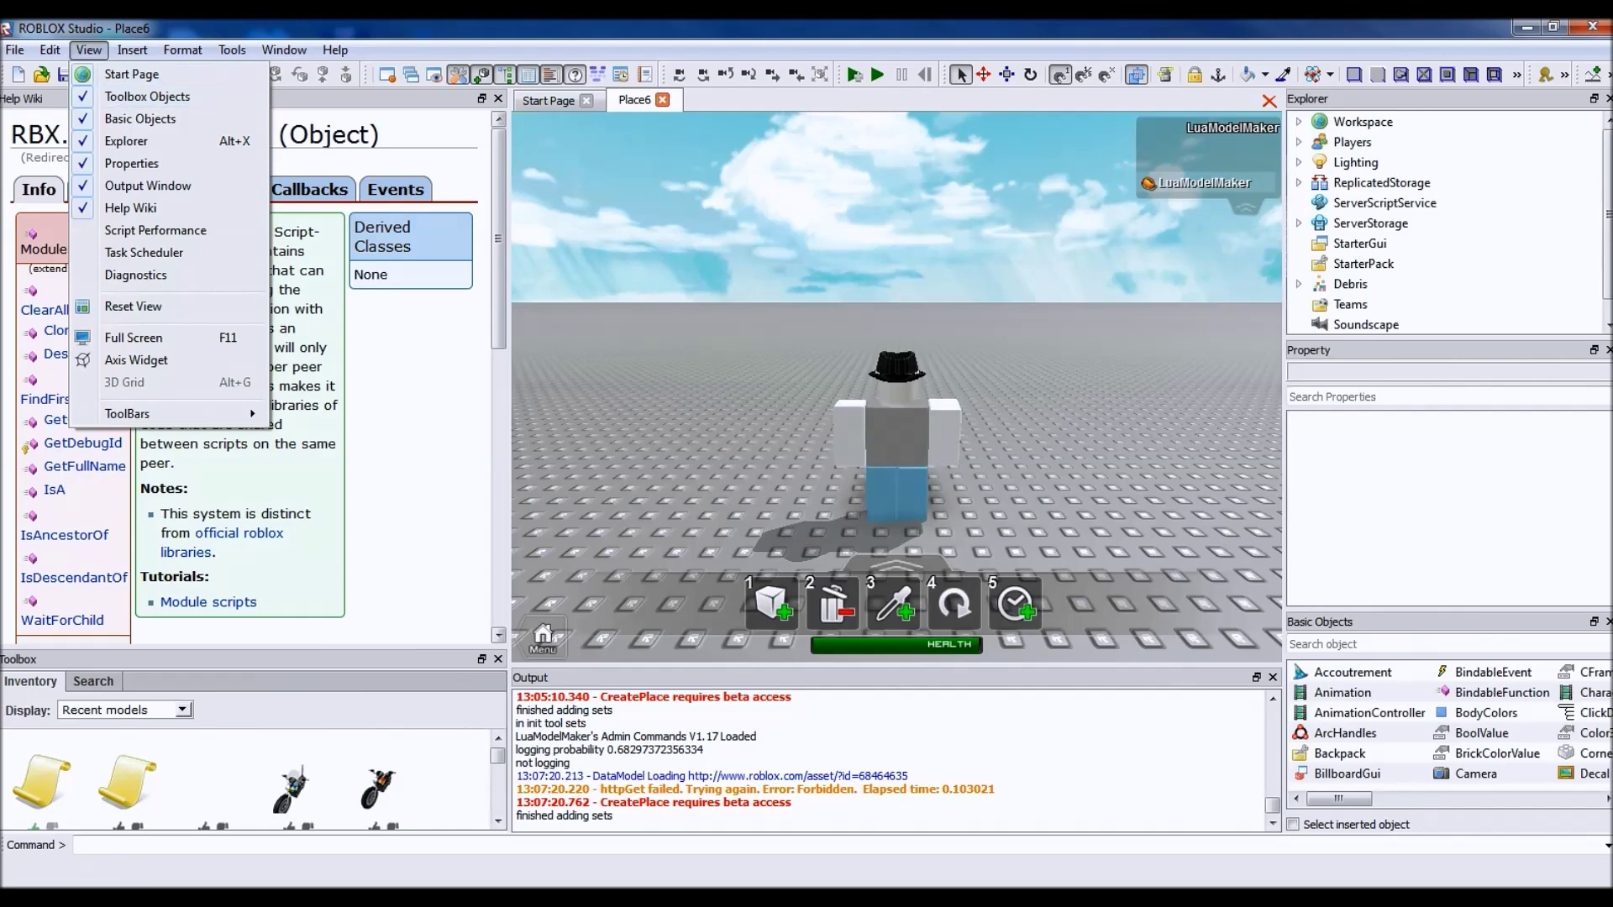
Step: Insert LuaModelMaker's Admin from My Models into the Workspace
left_click(124, 709)
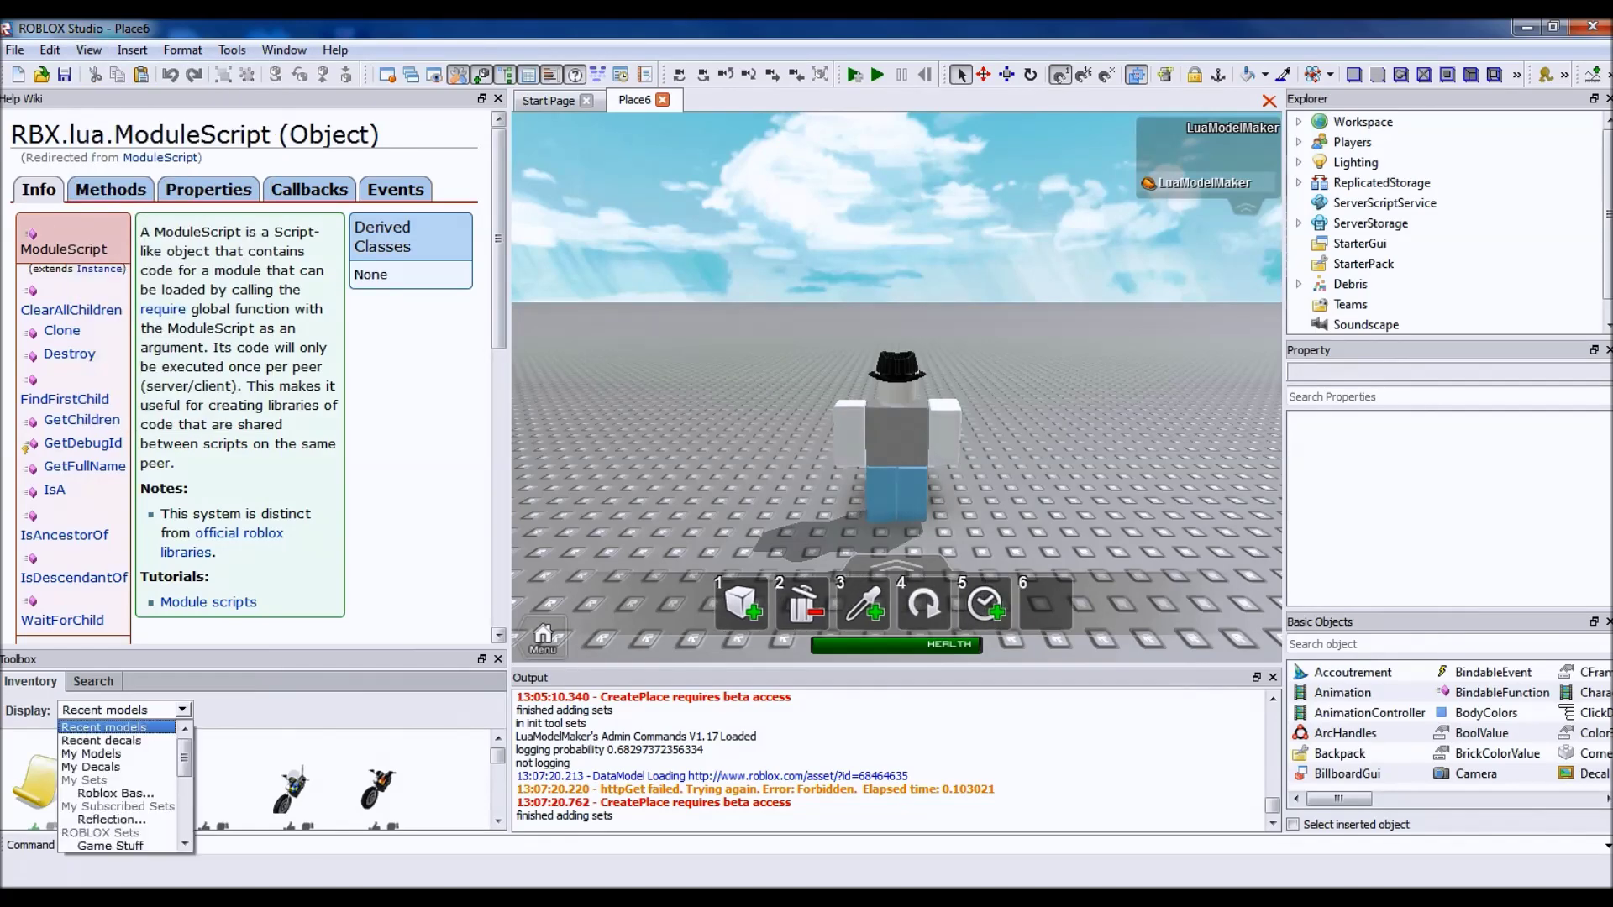
left_click(91, 754)
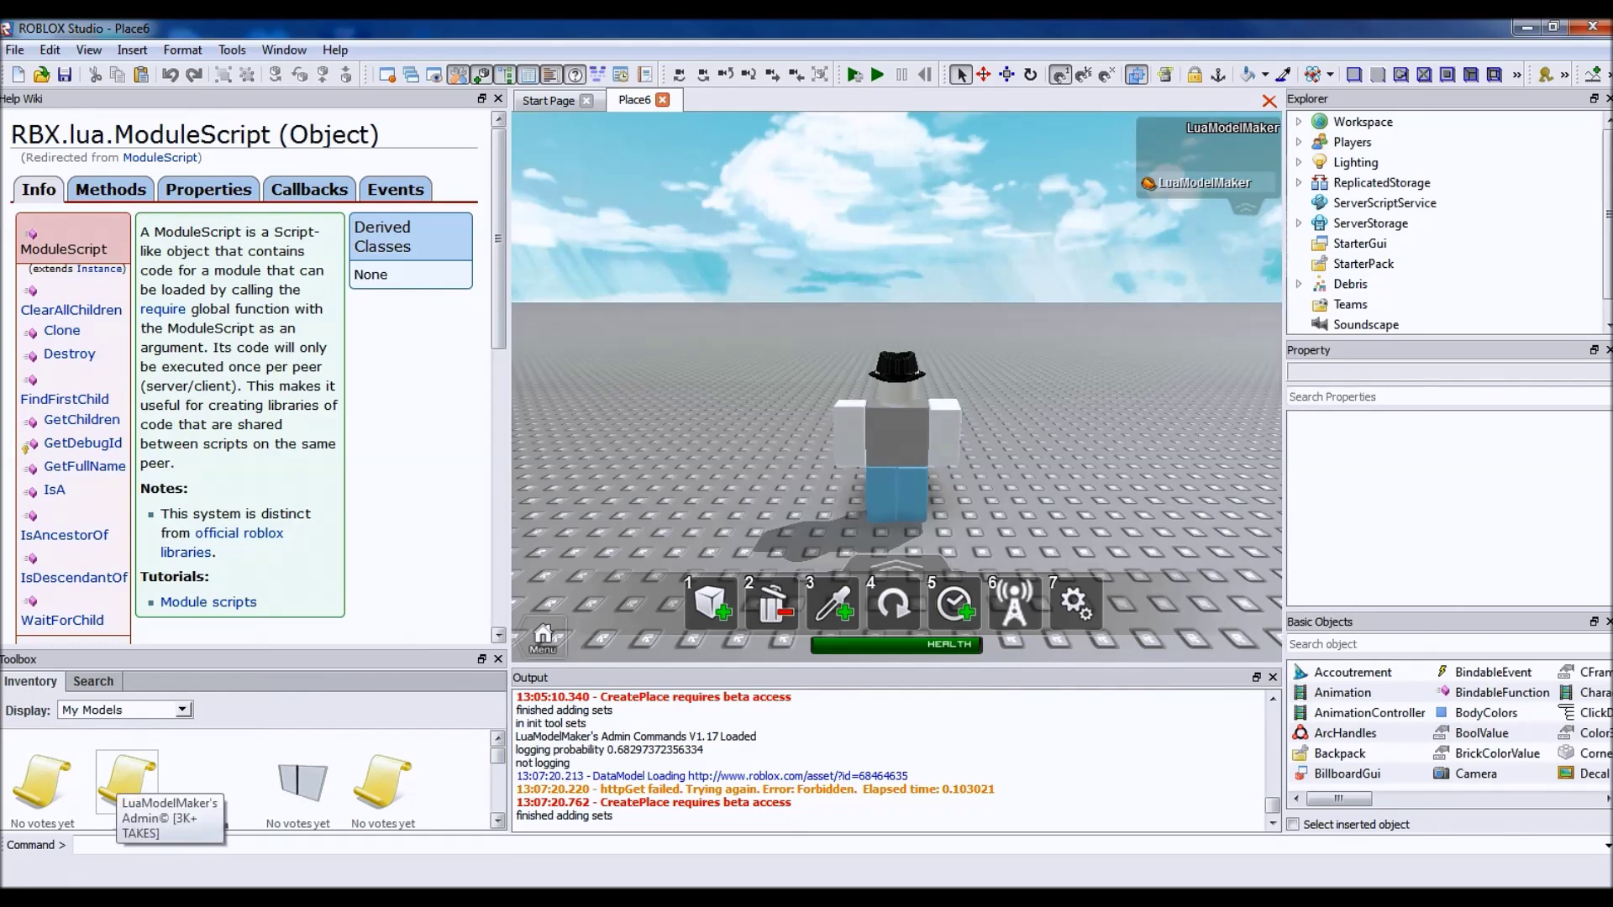
left_click(127, 780)
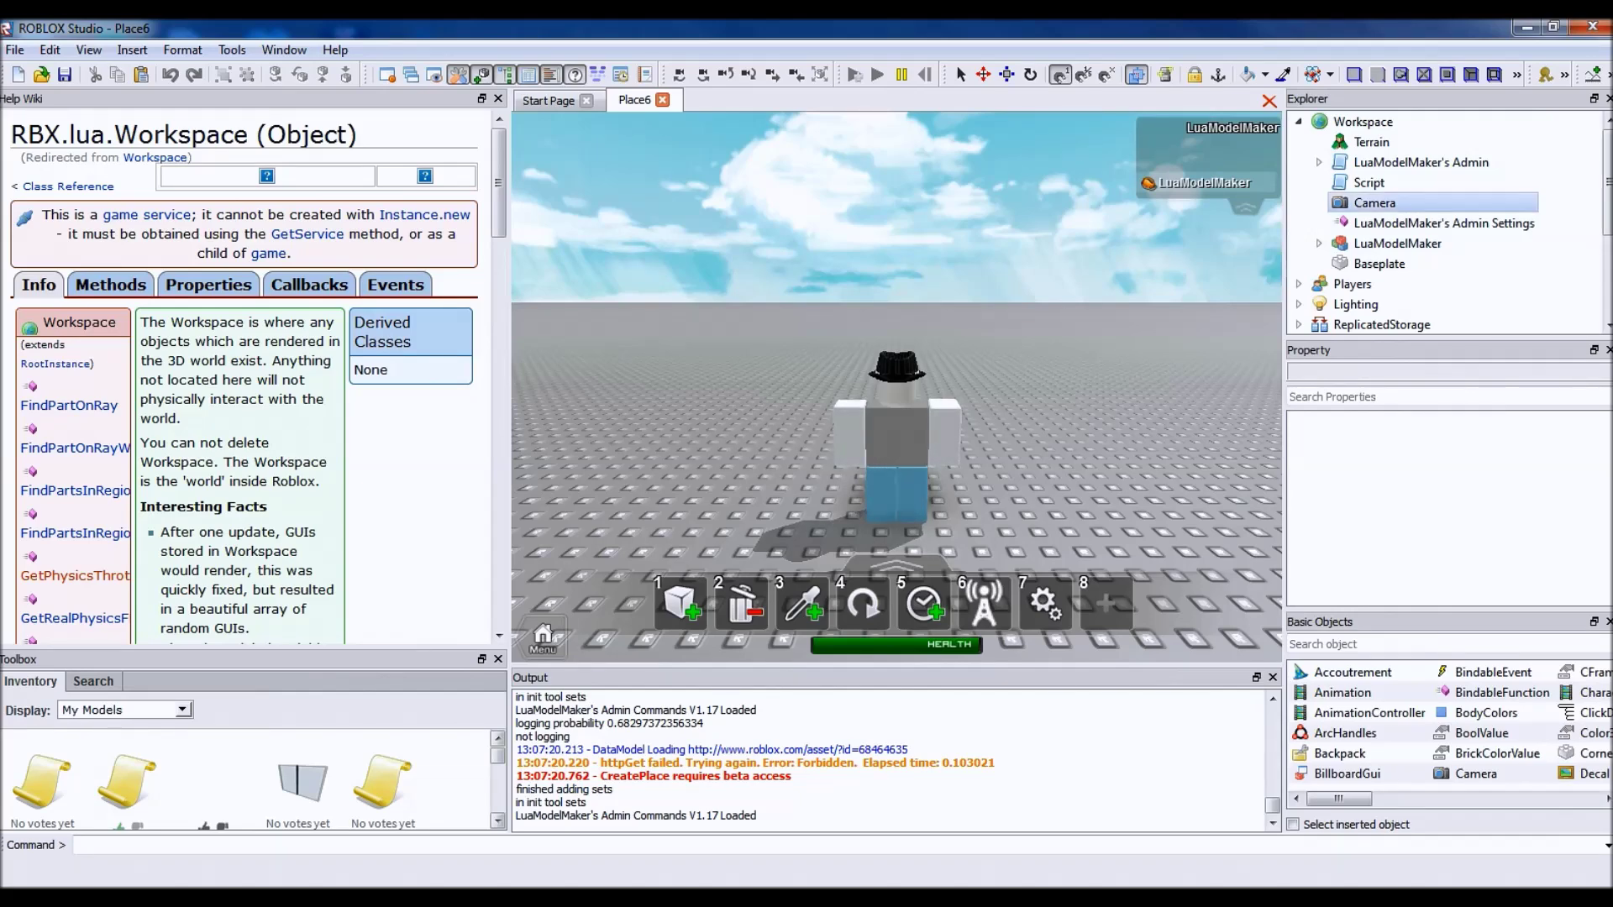
left_click(1444, 223)
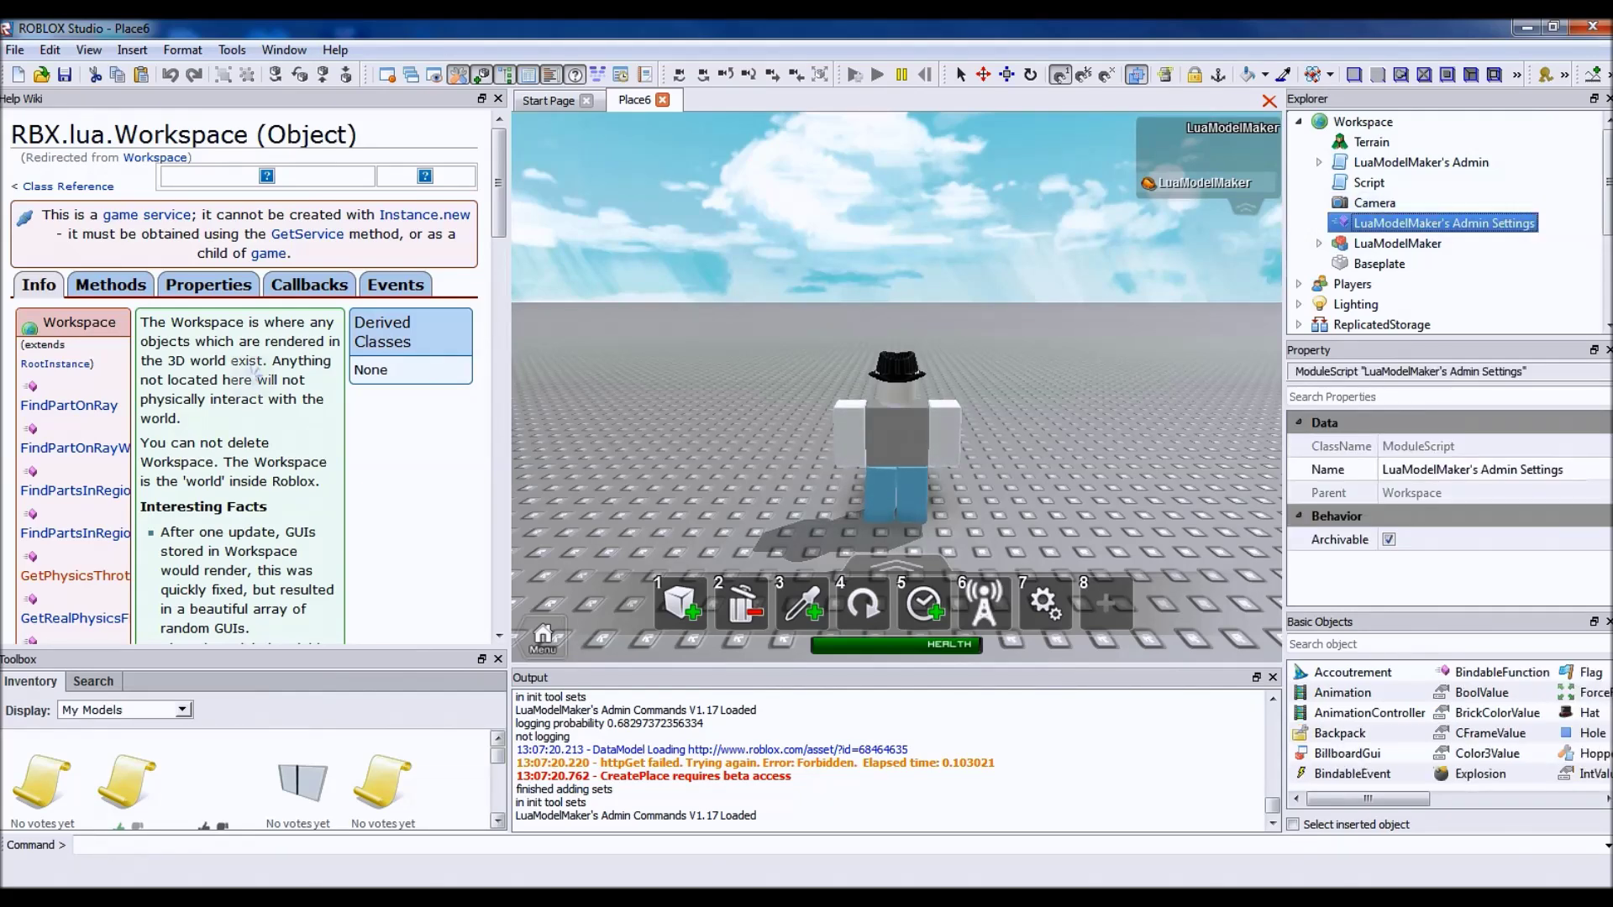
Step: Open the LuaModelMaker's Admin Settings module in the script editor
double_click(1442, 224)
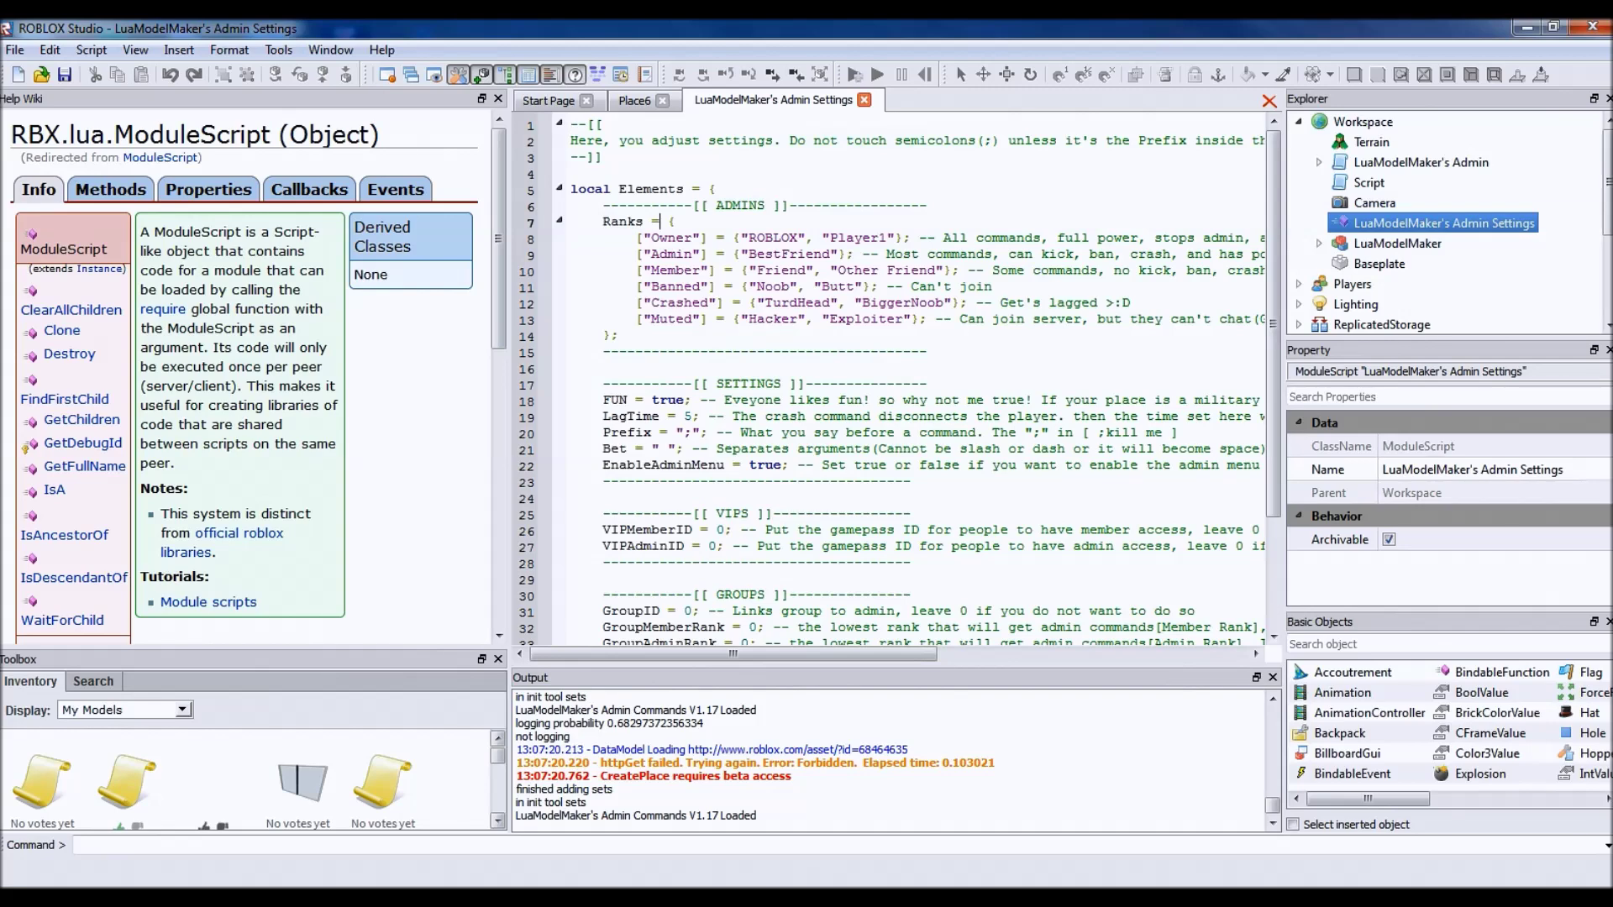
left_click_drag(651, 205, 857, 530)
left_click(781, 319)
scroll(781, 319, "down", 3)
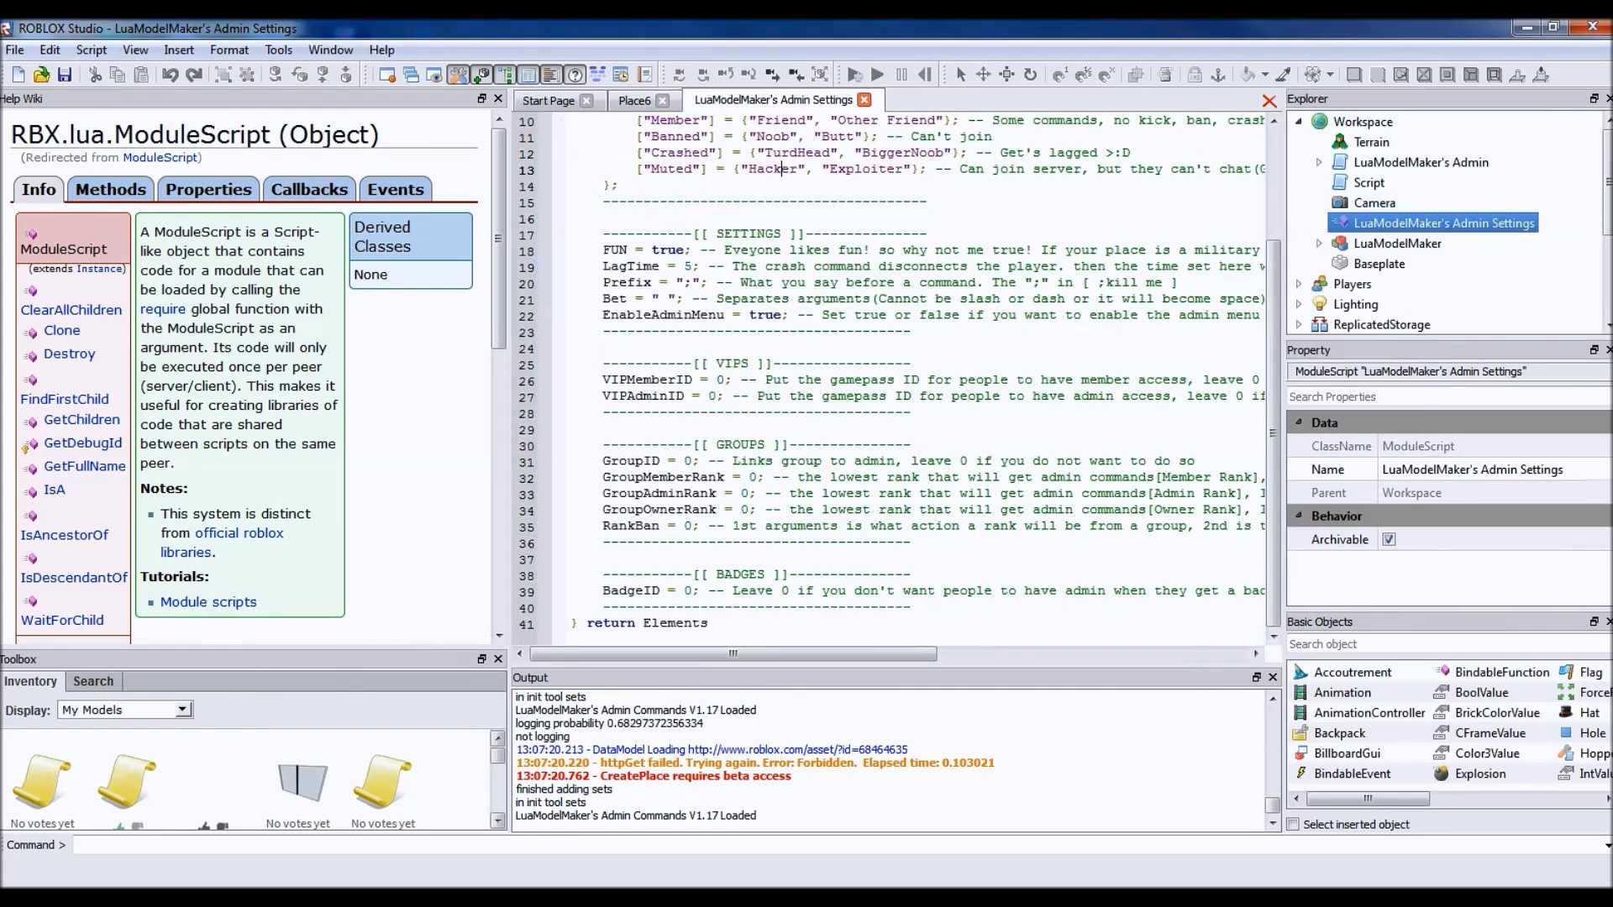
scroll(781, 318, "up", 3)
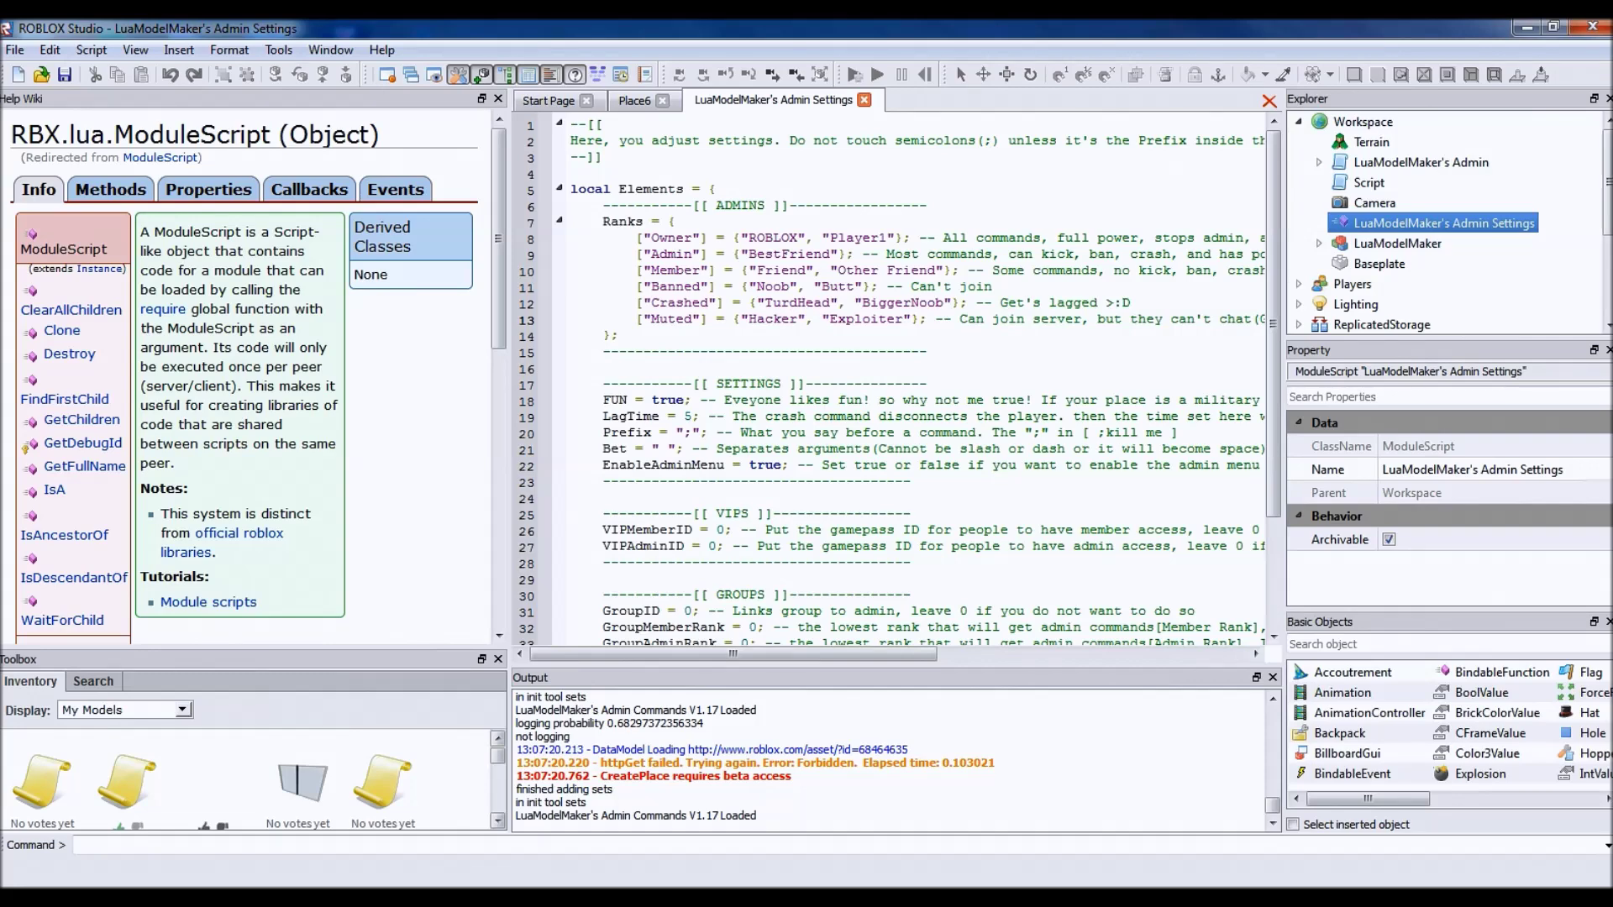
Step: Replace "ROBLOX" so the Owner list reads "Player1", "Bob"
left_click(740, 238)
left_click_drag(740, 239, 824, 239)
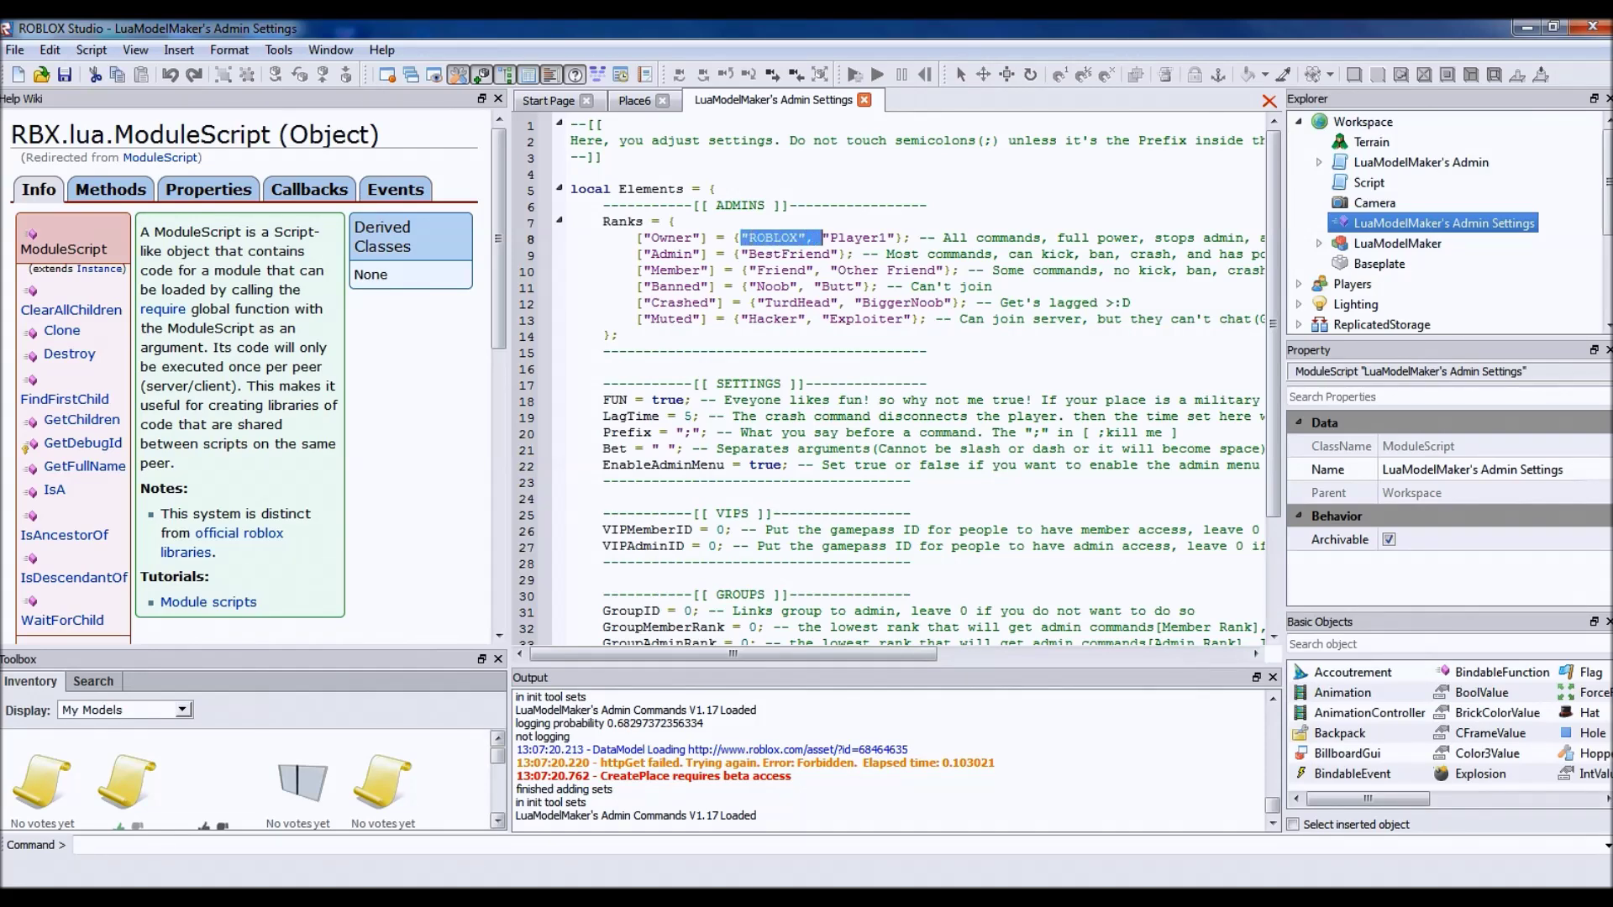
key("BackSpace")
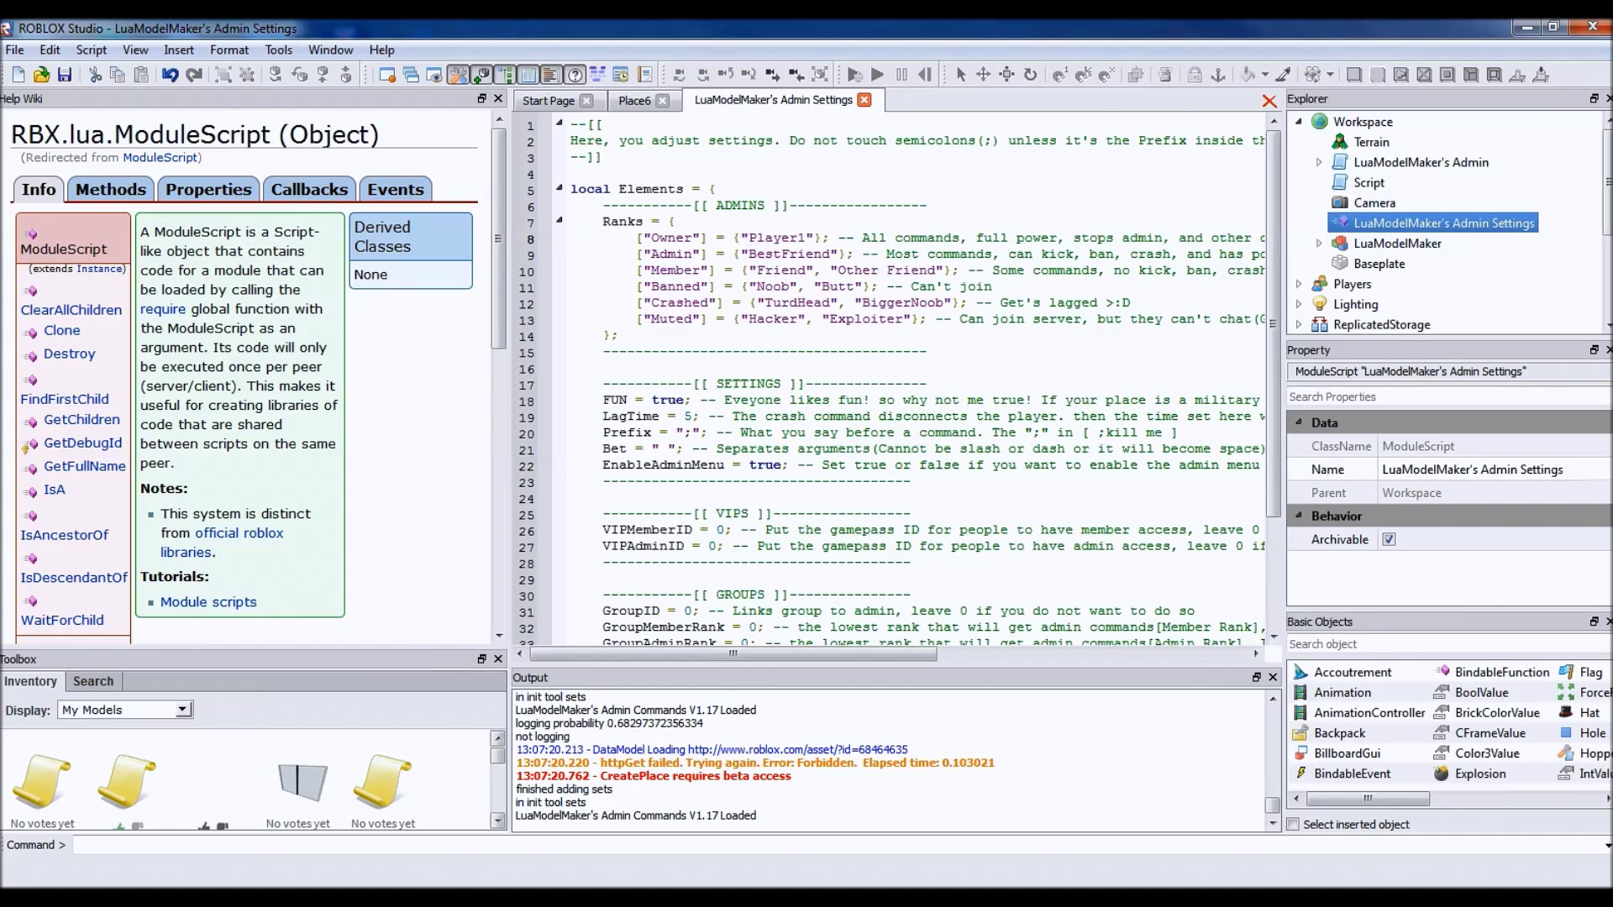
type(", \"")
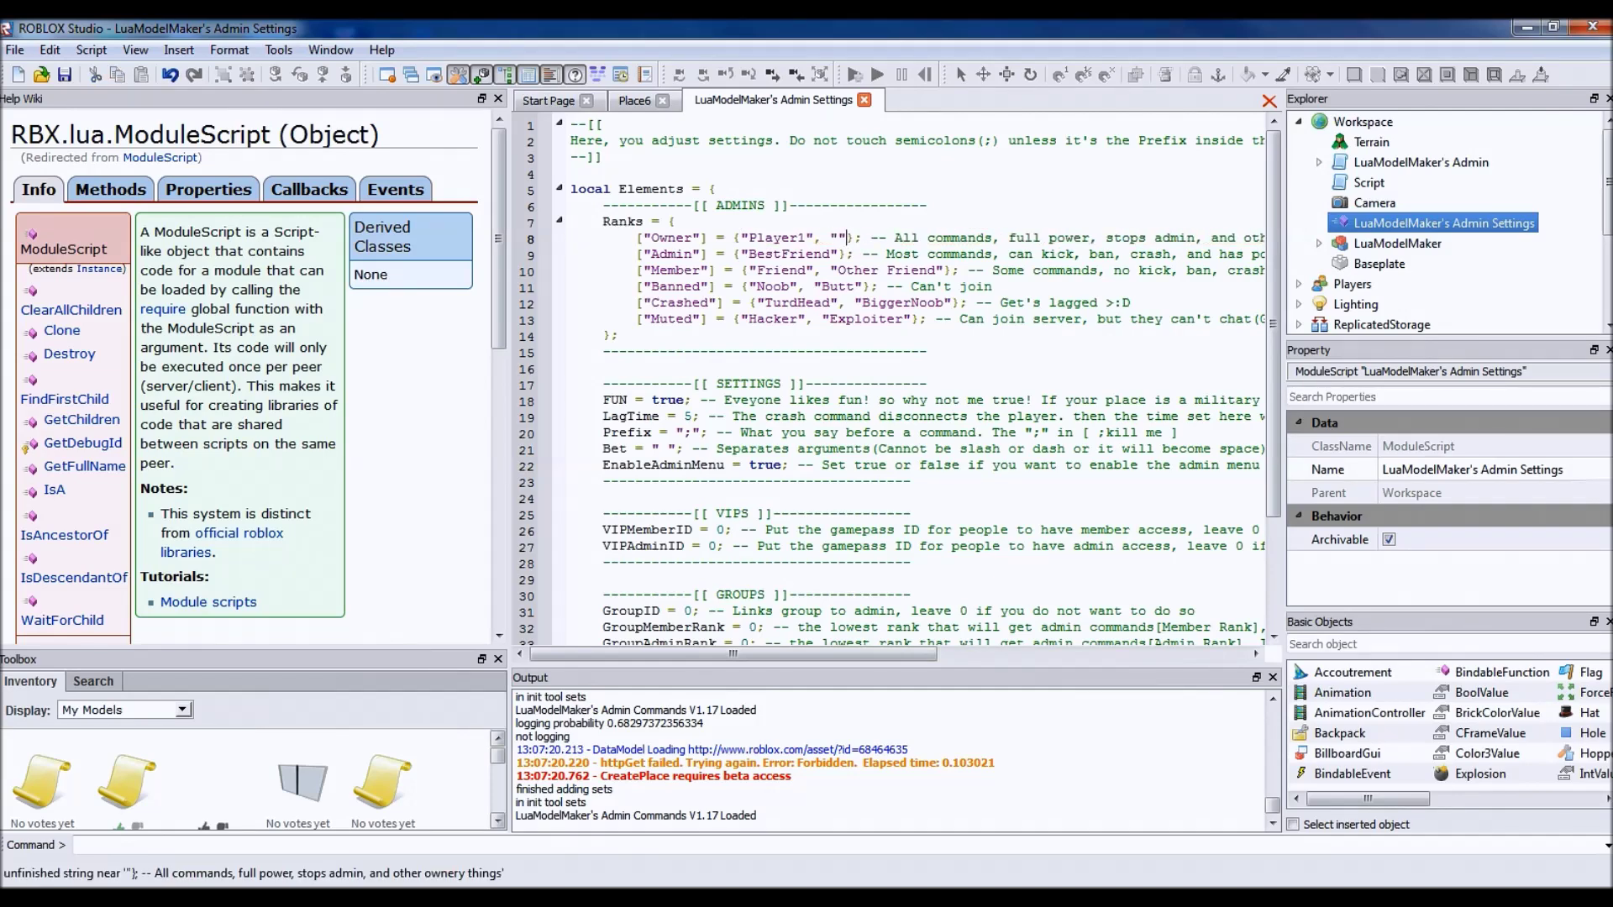
type("Bob")
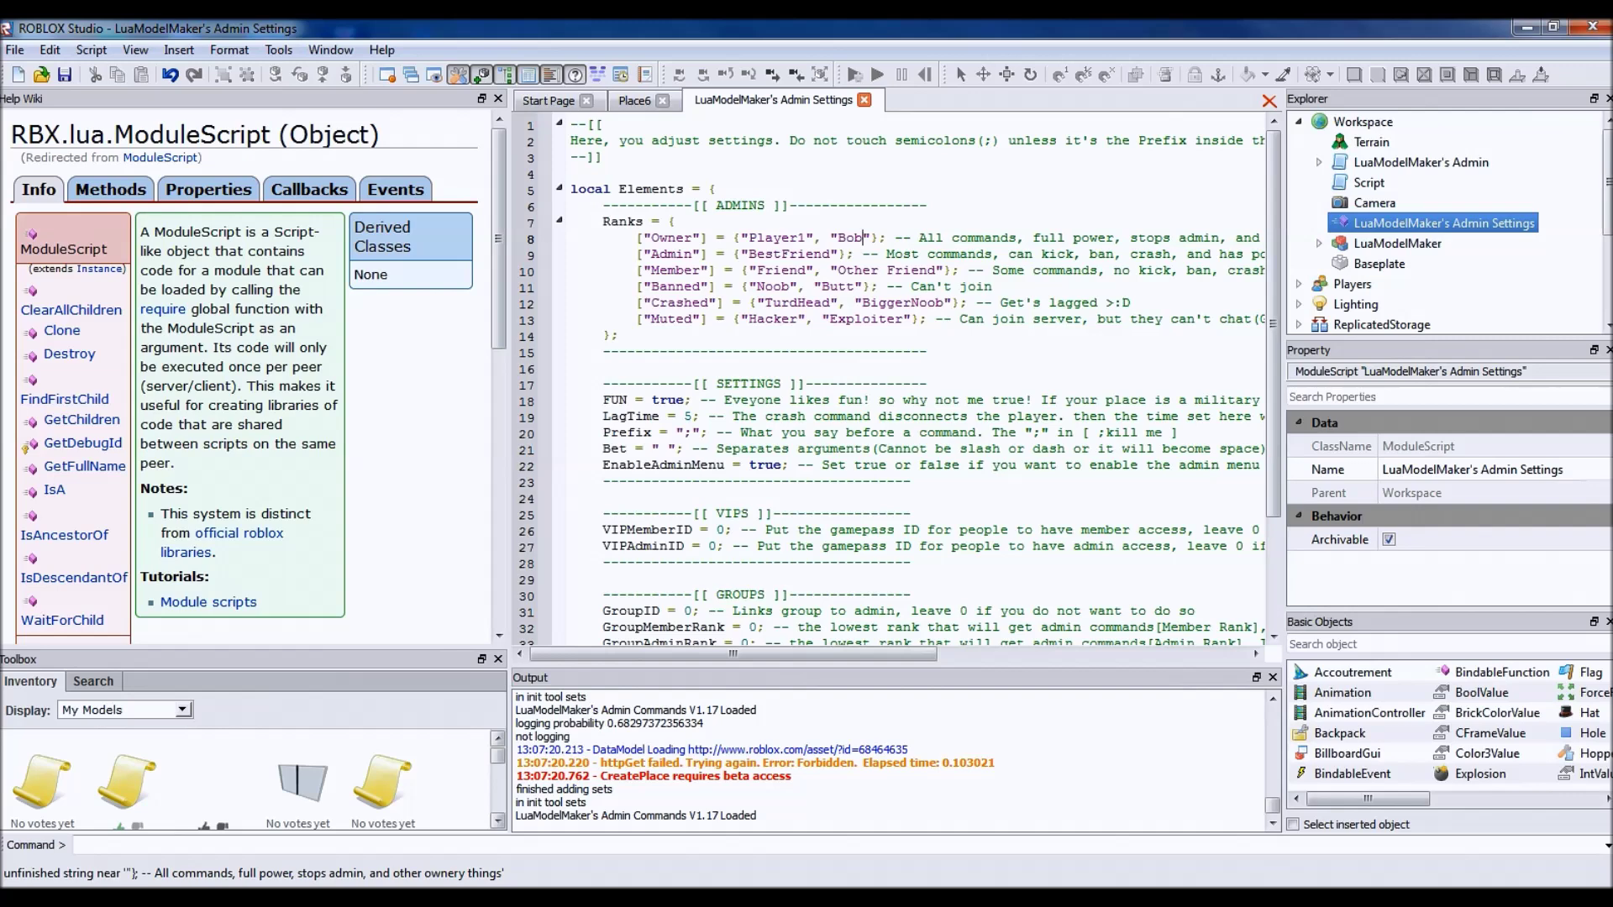
key("shift+Right")
key("shift+Right")
key("shift+Right")
key("shift+Right")
key("shift+Right")
key("shift+Left")
key("shift+Left")
key("shift+Left")
key("shift+Left")
key("shift+Left")
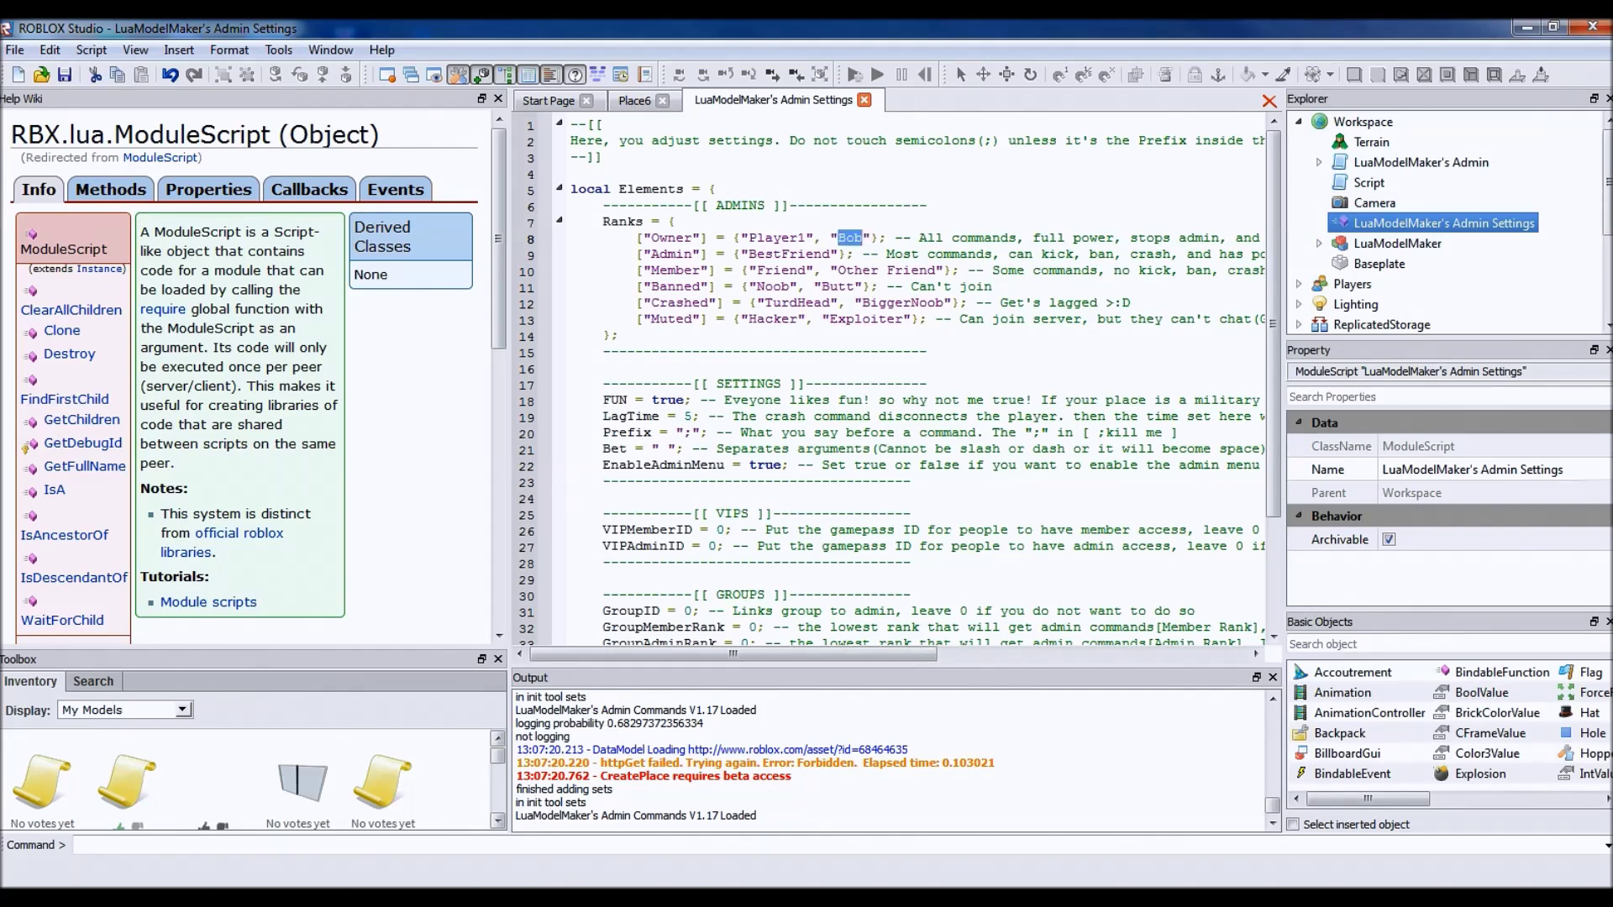
left_click(826, 253)
Step: Make "Builderman" the Admin entry and replace Other Friend with Cheese in Member
key("shift+Left")
key("shift+Left")
key("shift+Left")
key("shift+Left")
key("shift+Left")
key("shift+Left")
key("shift+Left")
key("shift+Left")
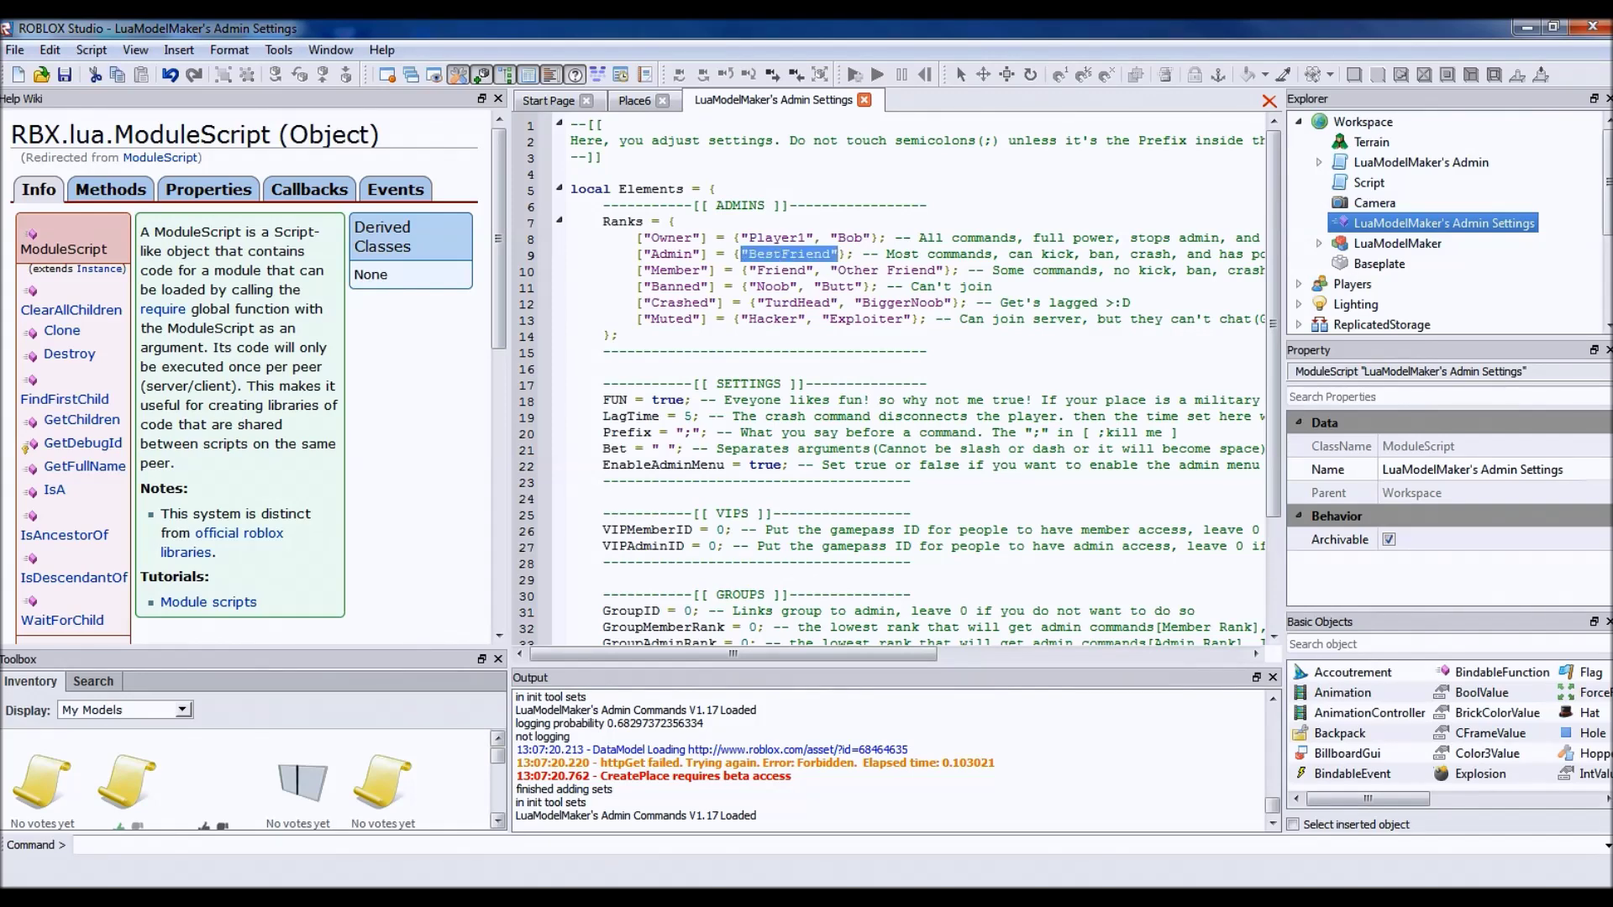
key("BackSpace")
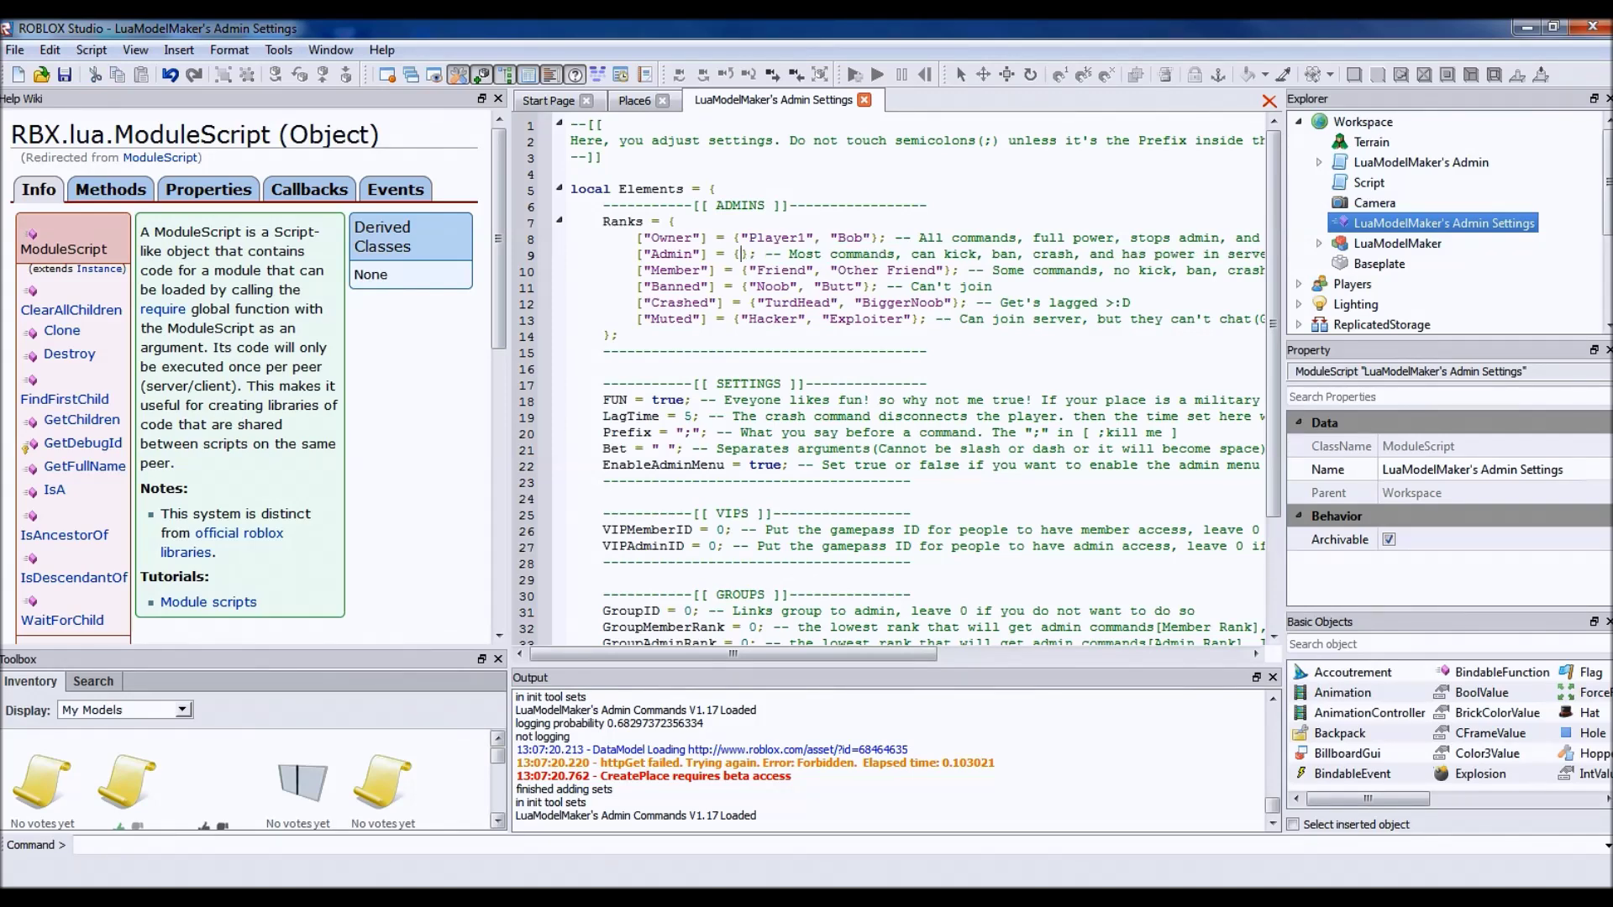
type("\"] = {")
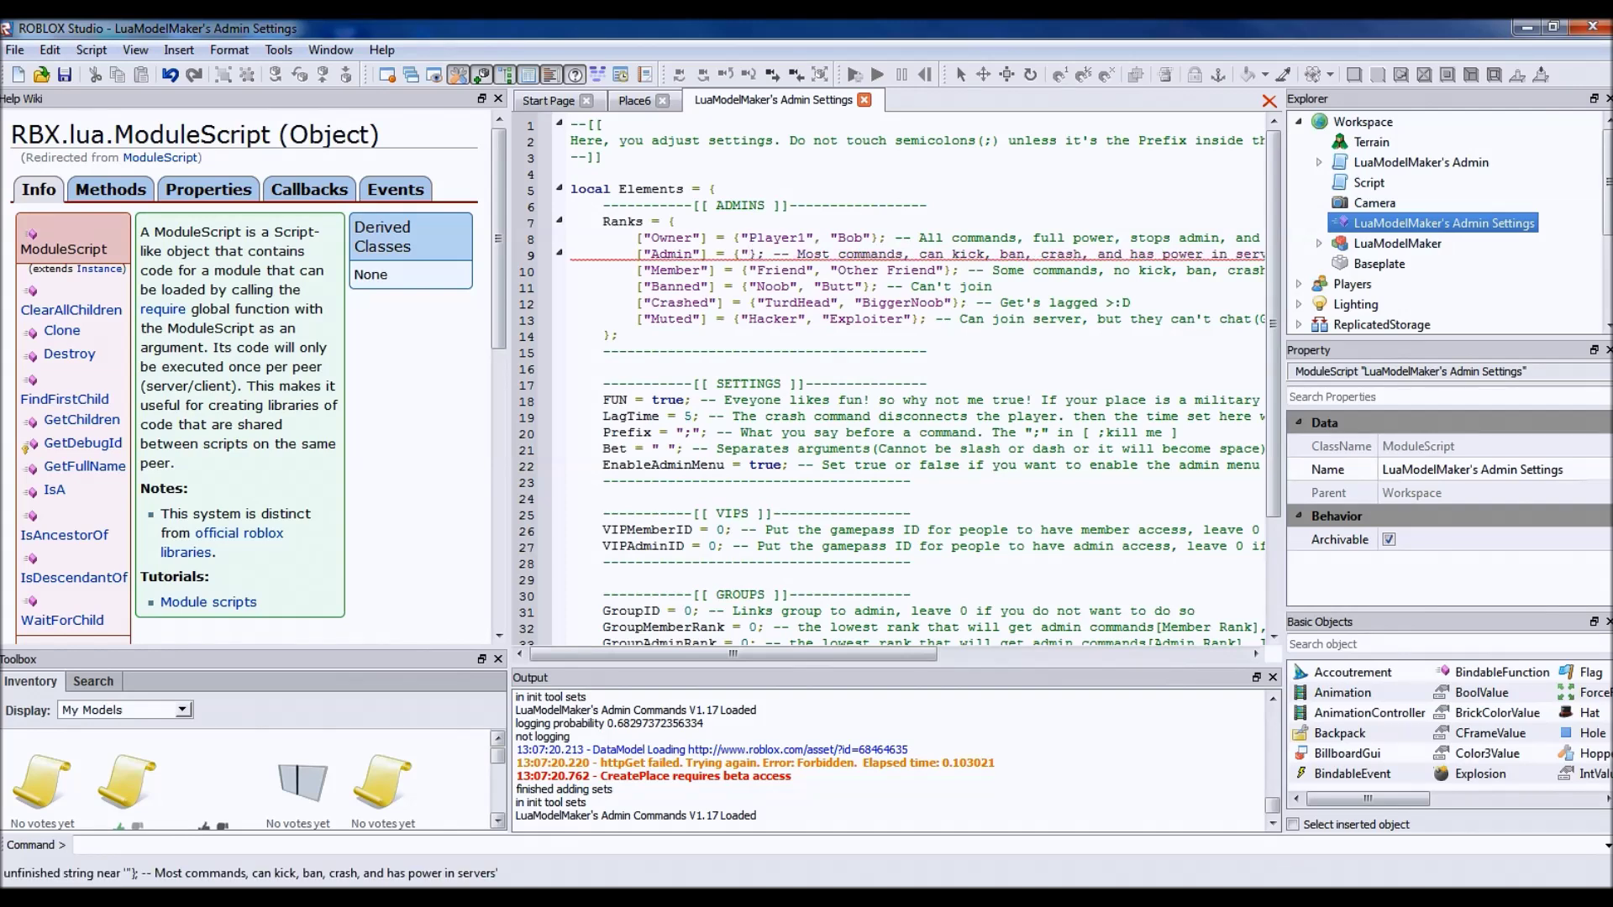
type("\"Bui")
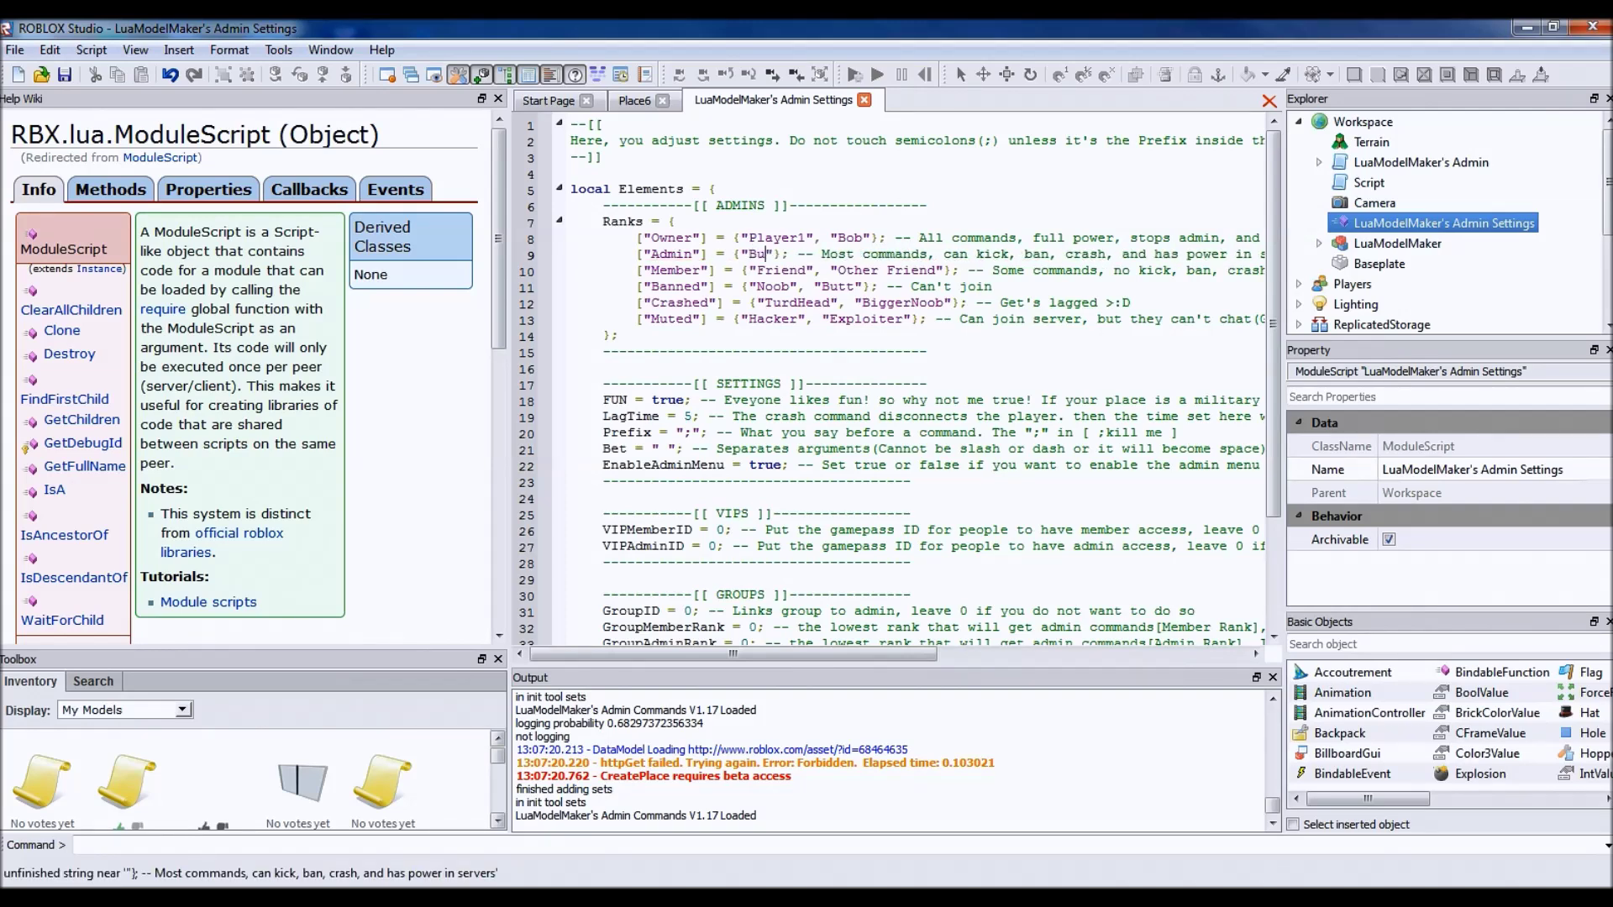
type("lderman")
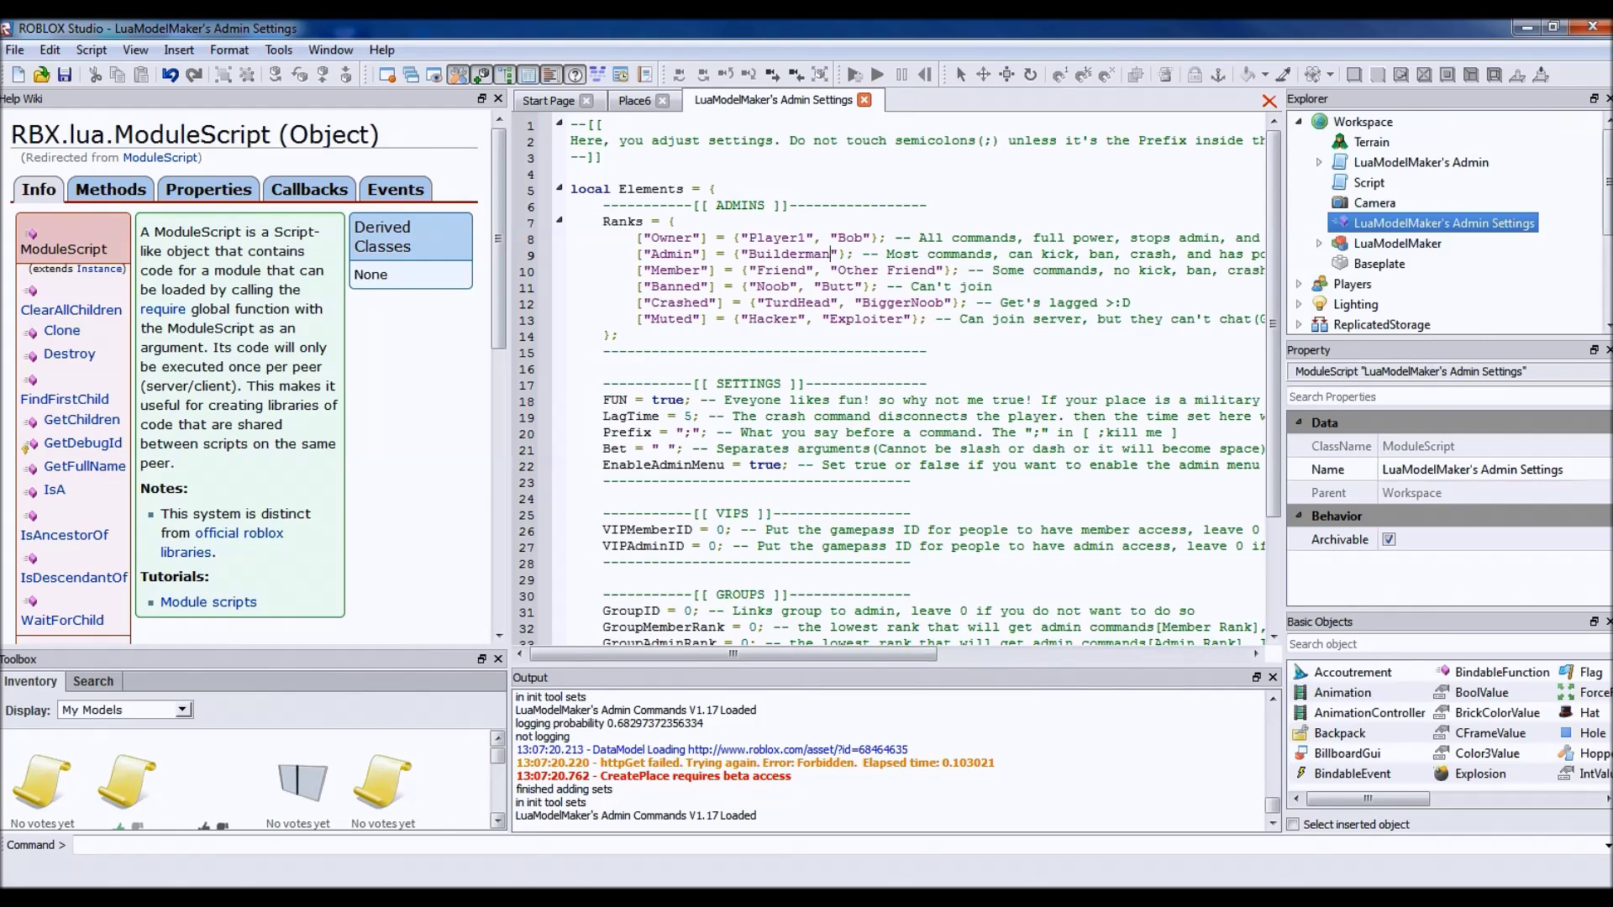
left_click_drag(937, 269, 838, 270)
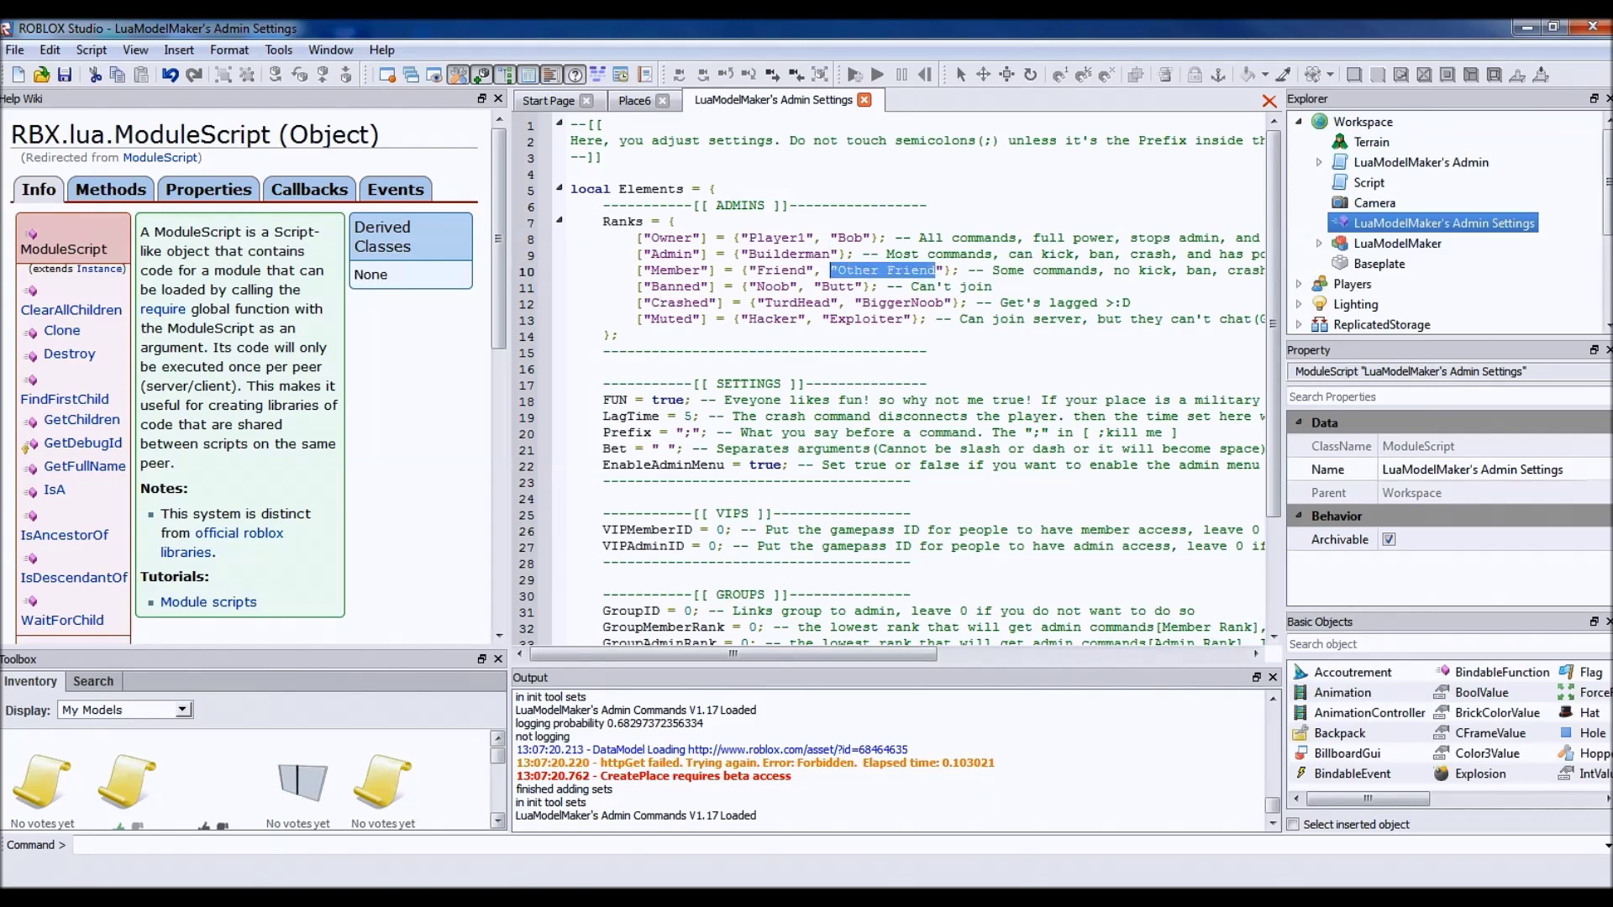
type("Cheese")
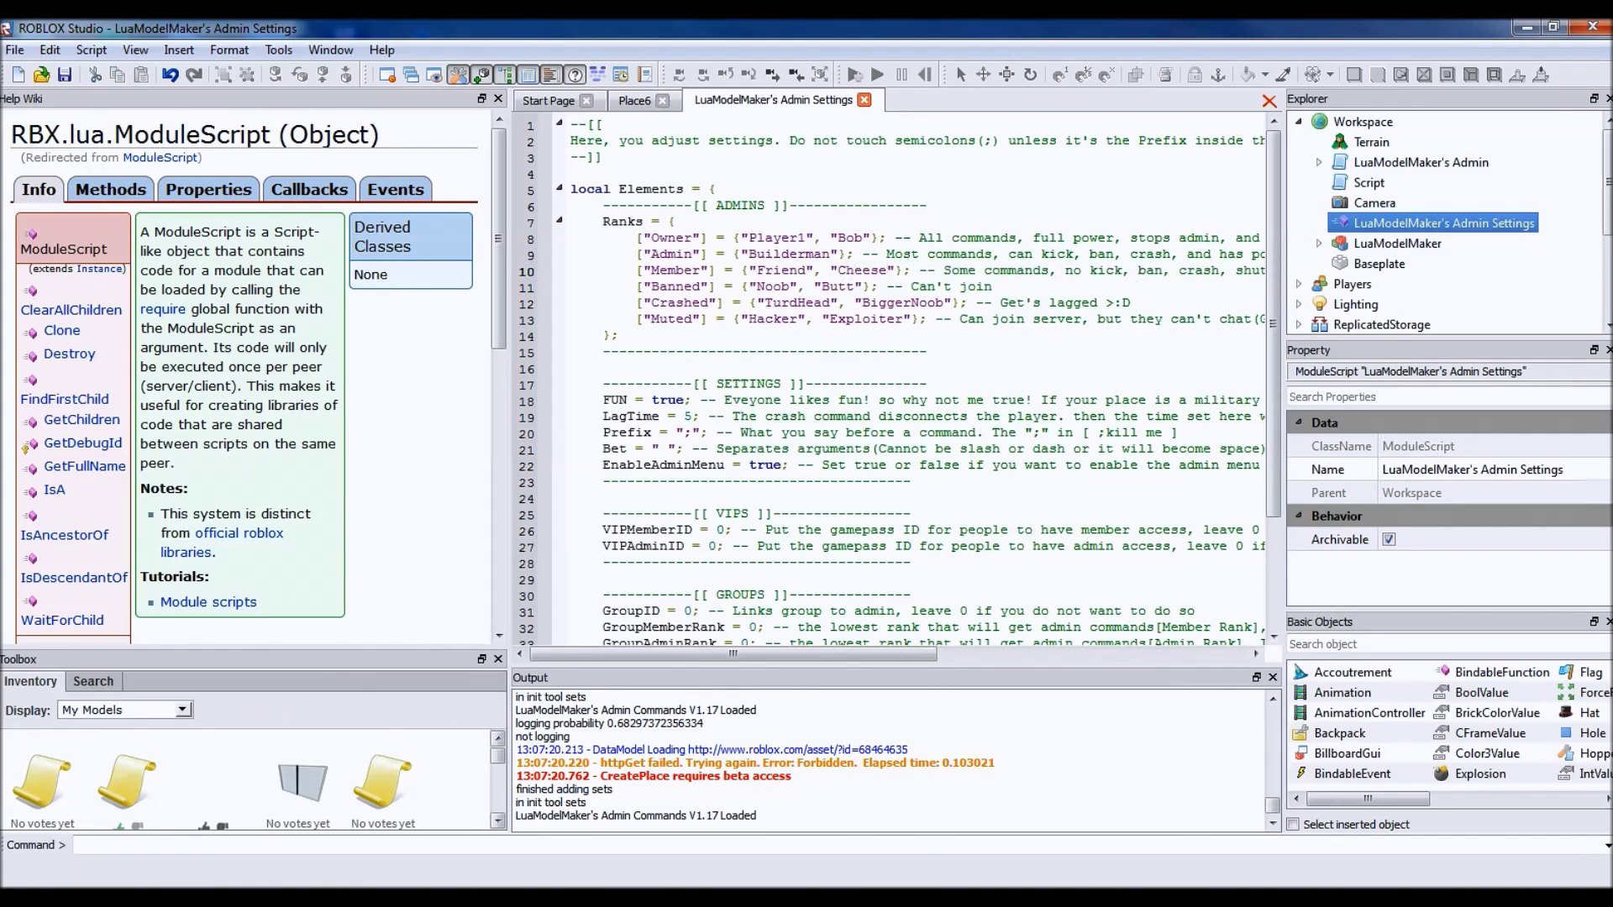
Step: Replace Butt with Pill in the Banned list and add an empty Crashed entry
left_click(847, 286)
double_click(845, 285)
type("Pill")
key("ctrl+shift+Left")
key("Right")
type(", \"\"")
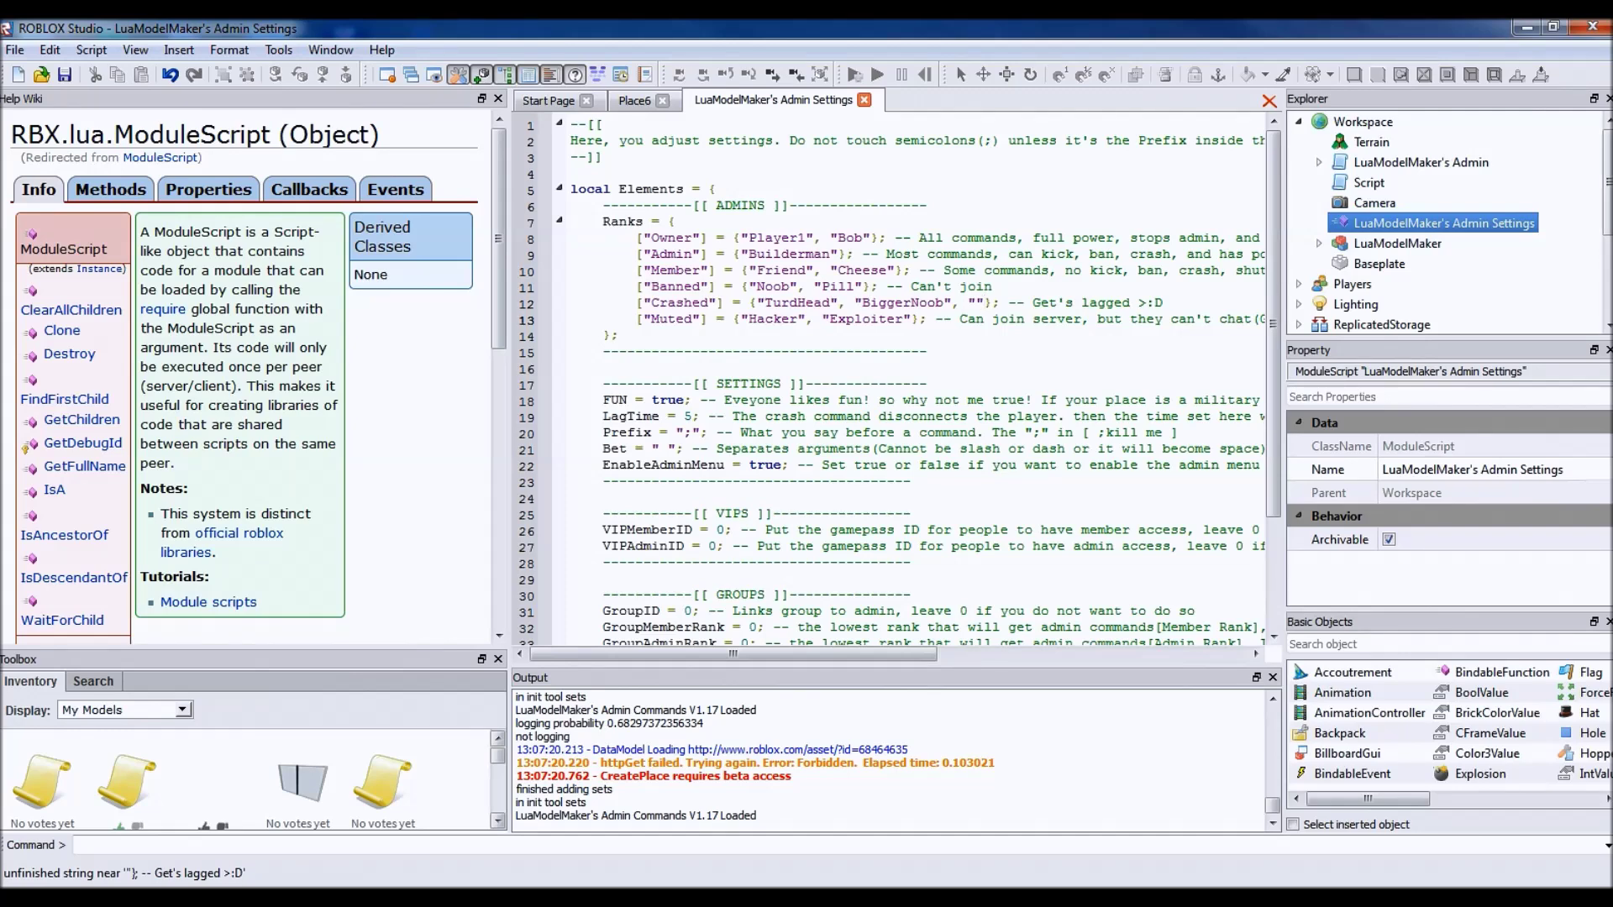
scroll(901, 382, "down", 1)
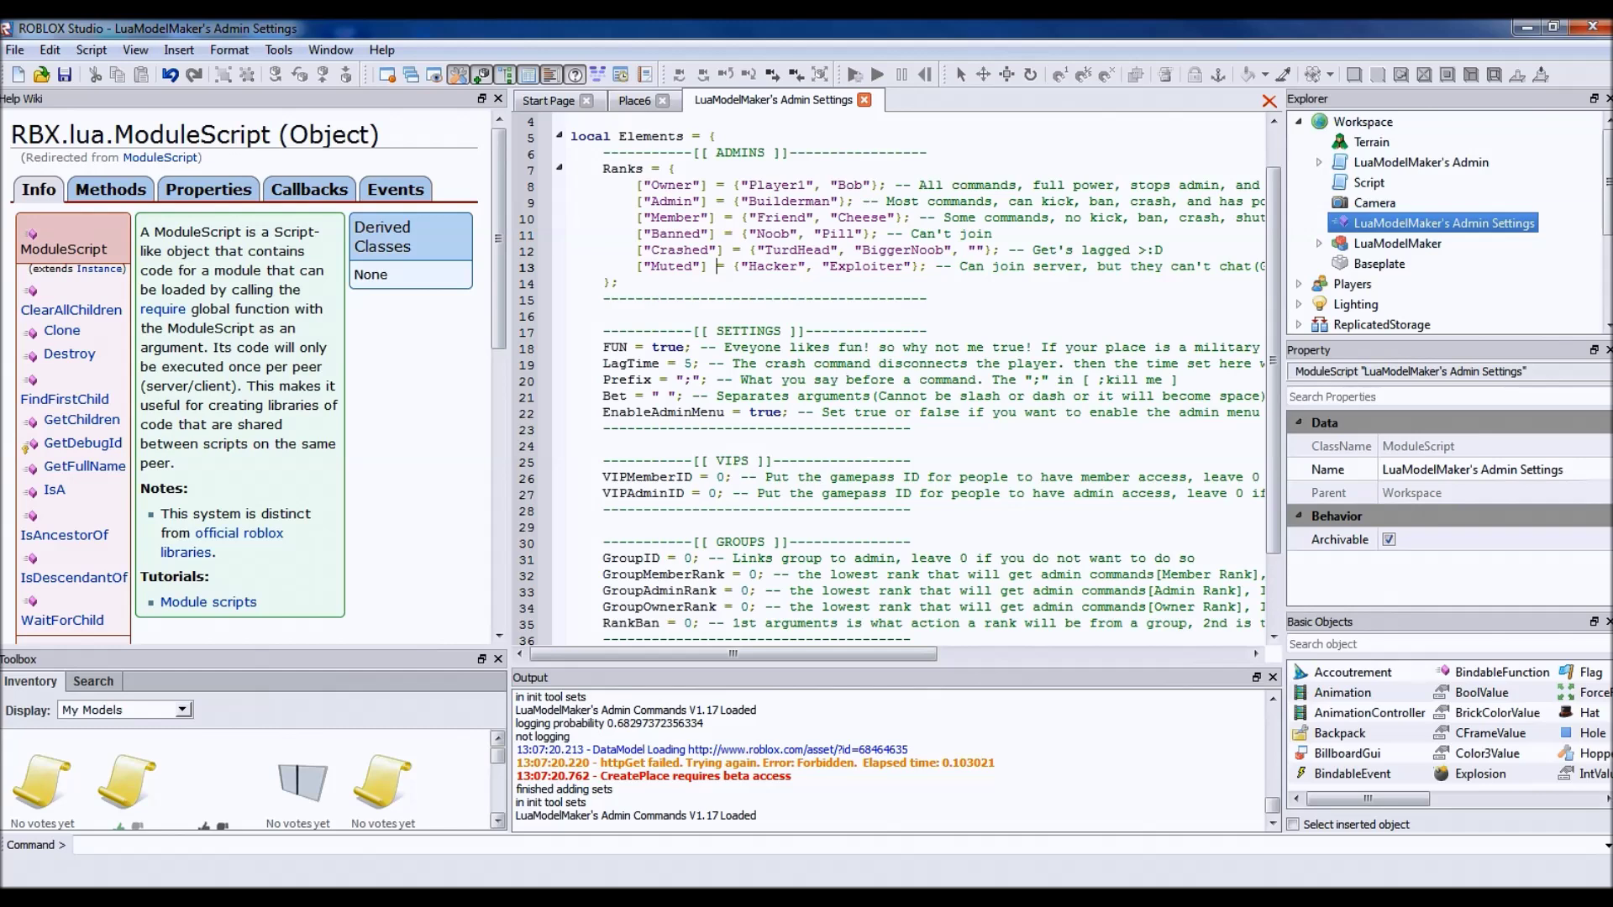
Step: Set FUN to false and LagTime to 10, leaving the Prefix as ";"
double_click(669, 347)
type("false")
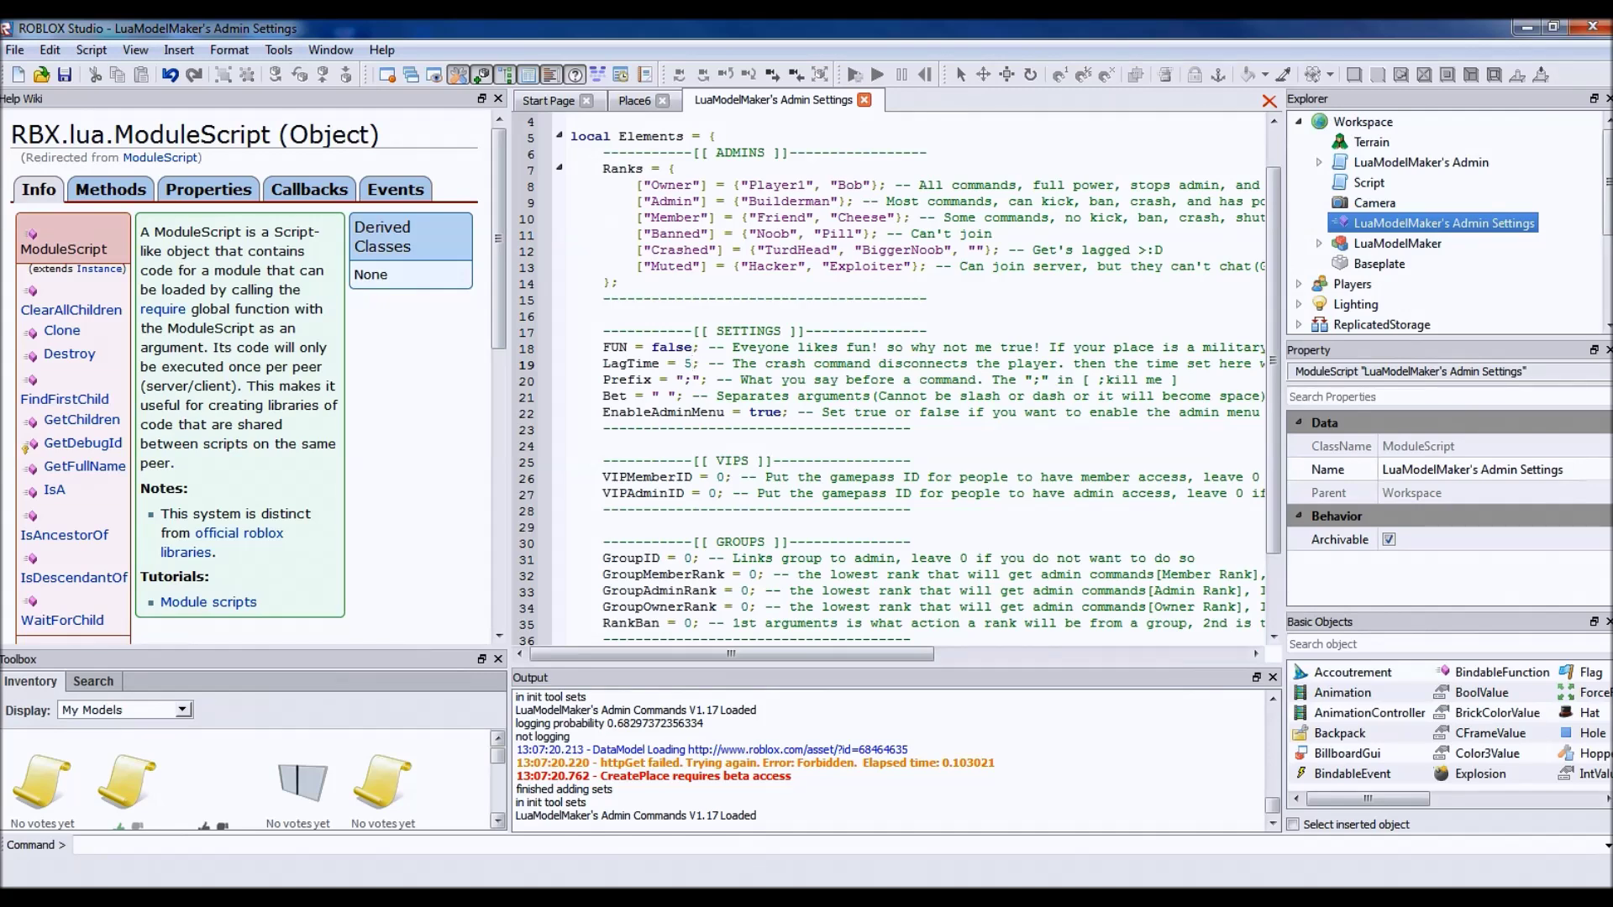
key("BackSpace")
type("10")
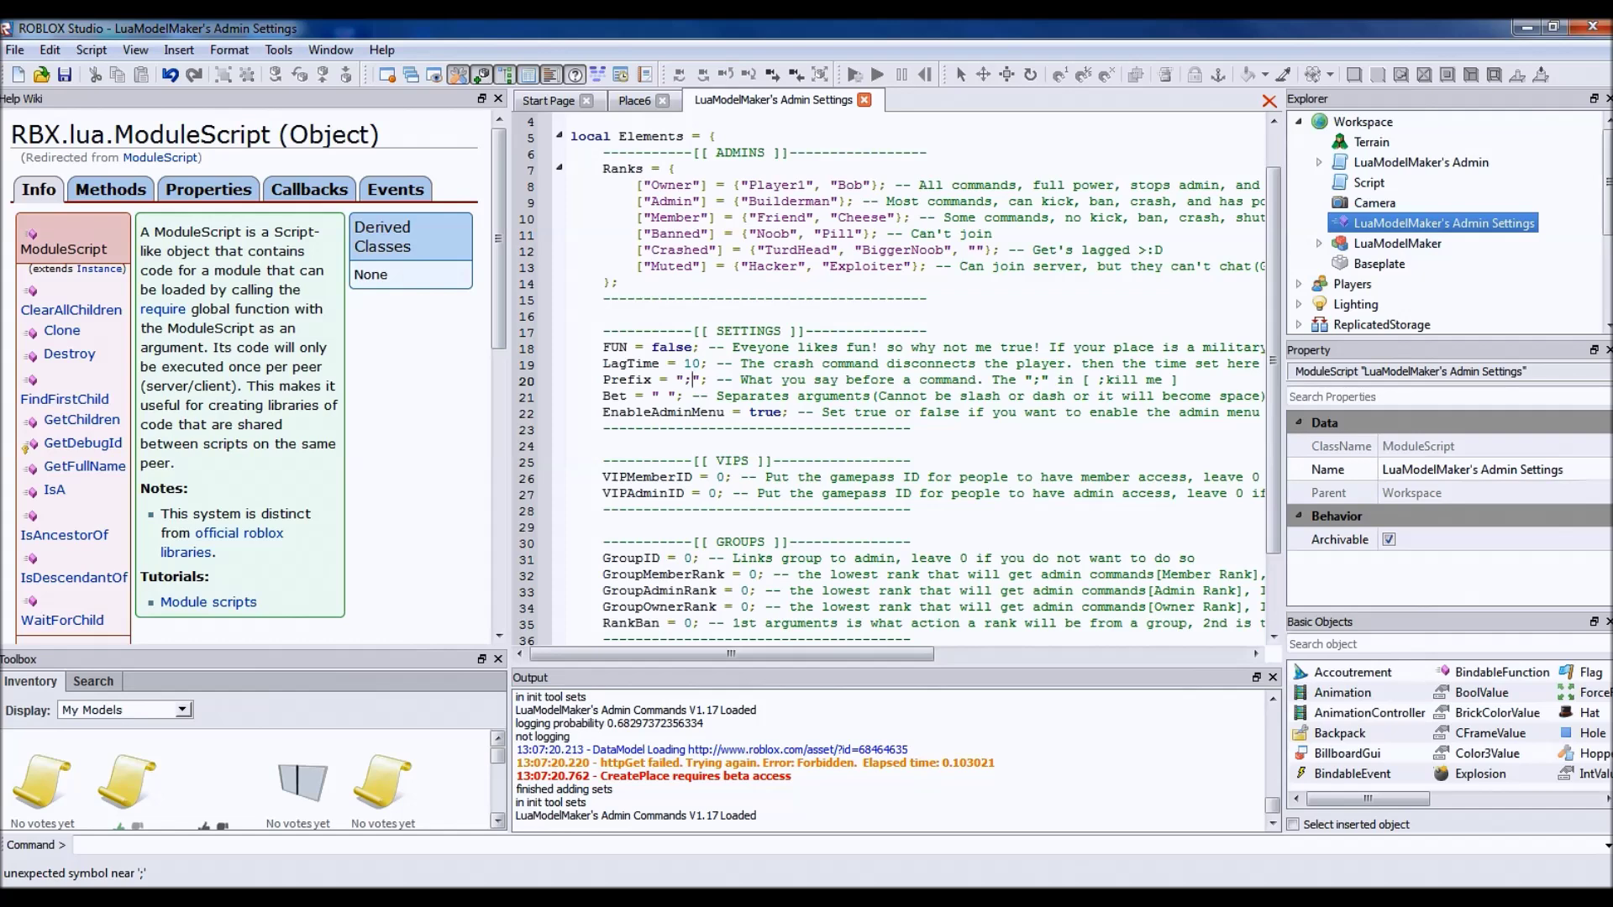
key("BackSpace")
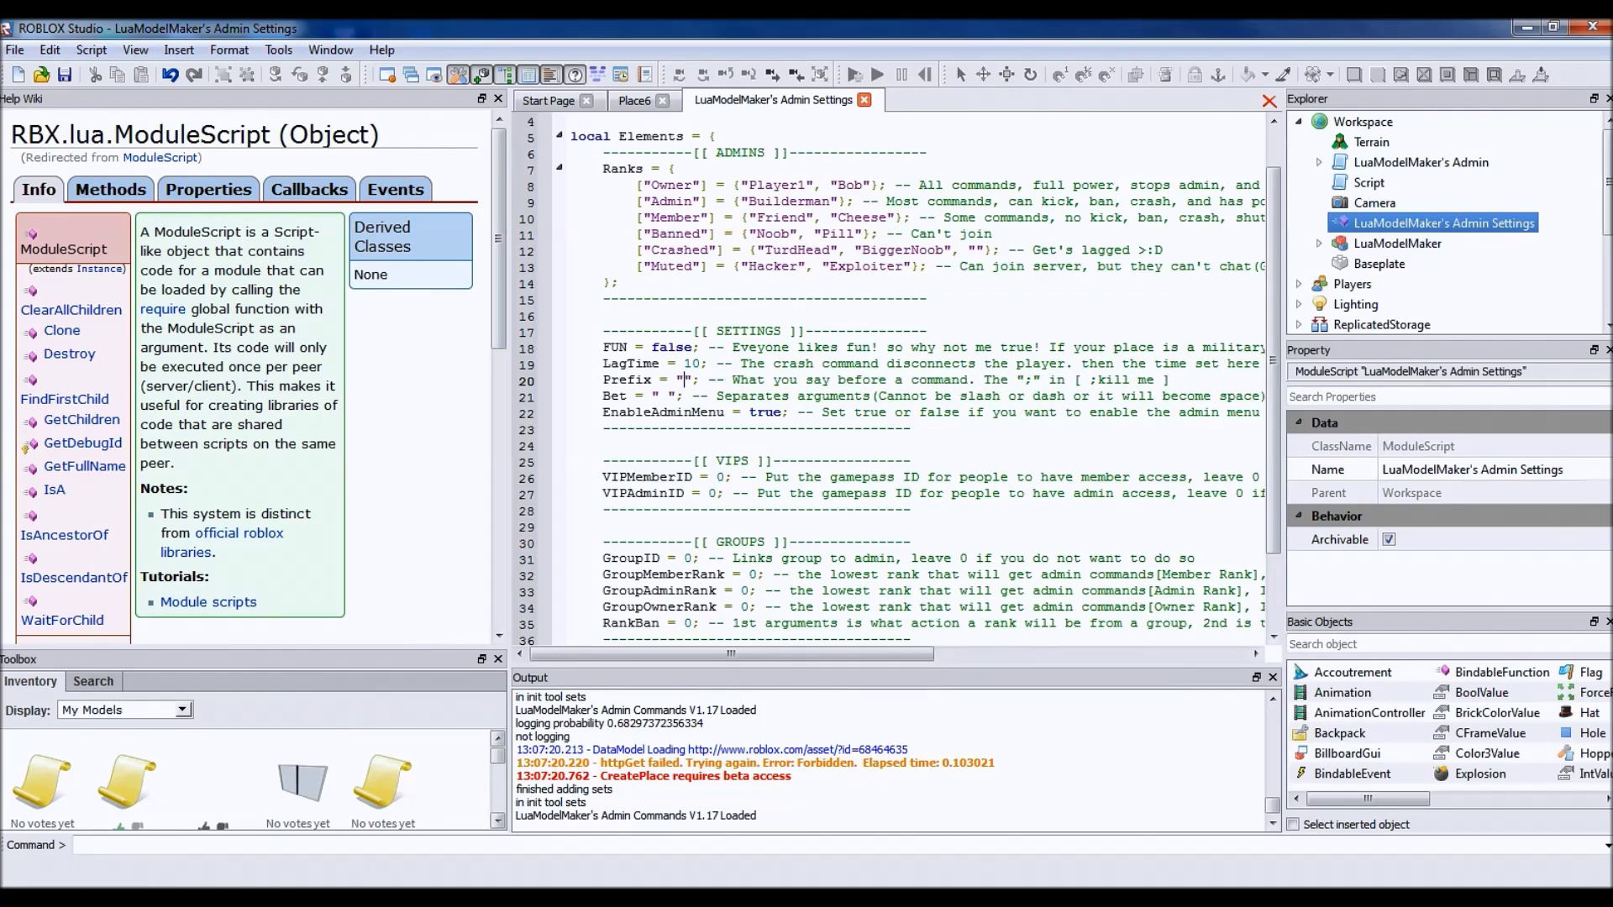
type(":")
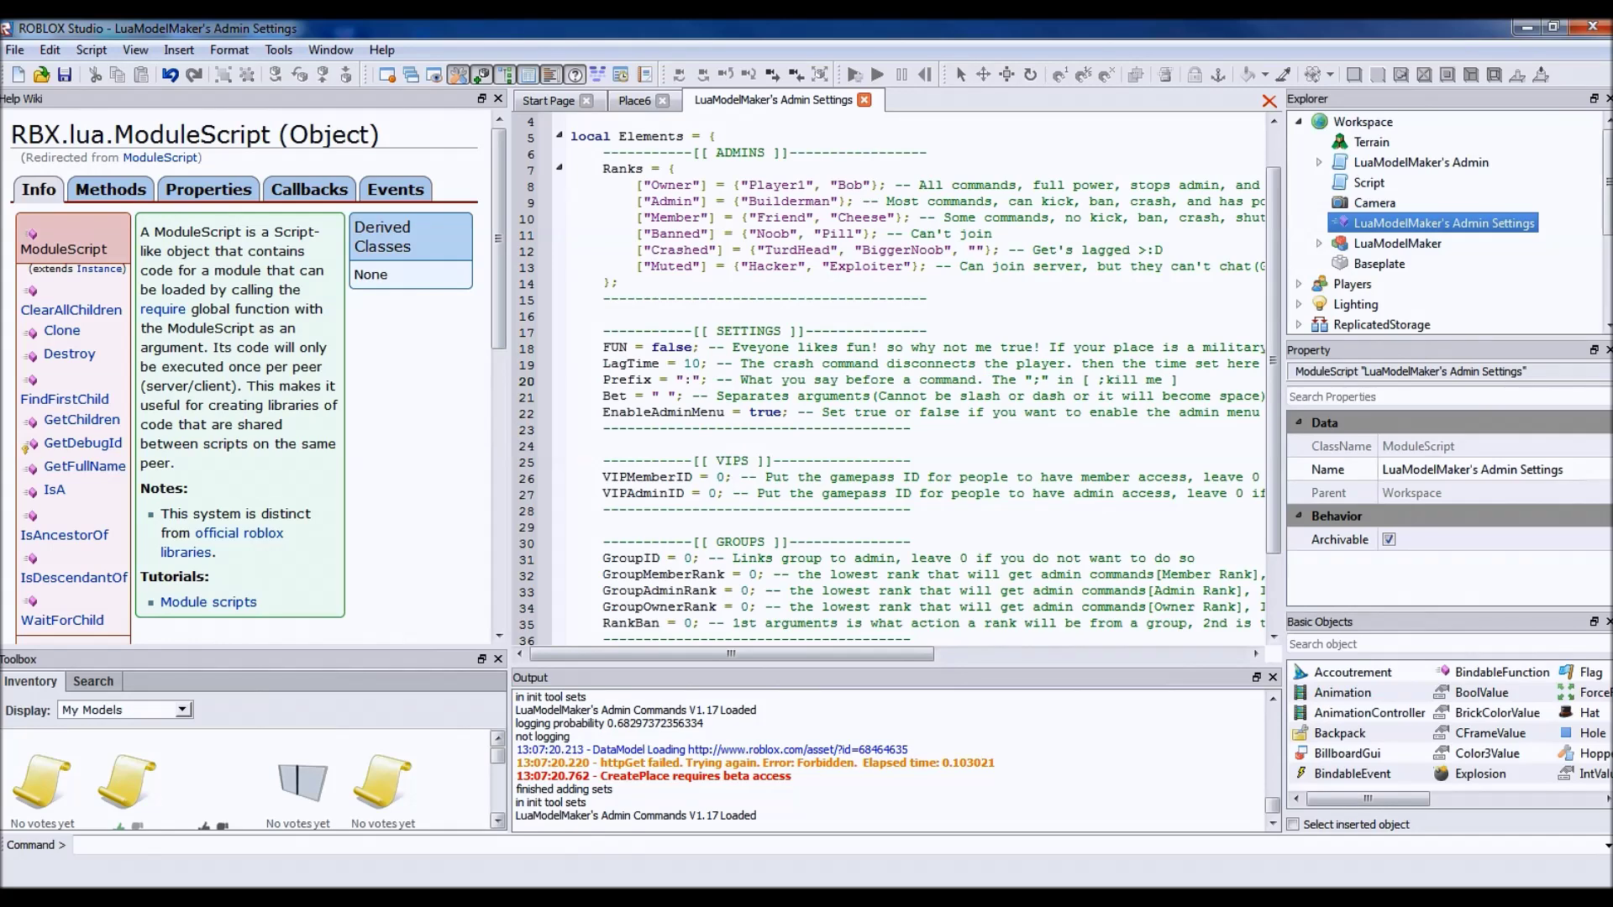
key("BackSpace")
type("-")
key("BackSpace")
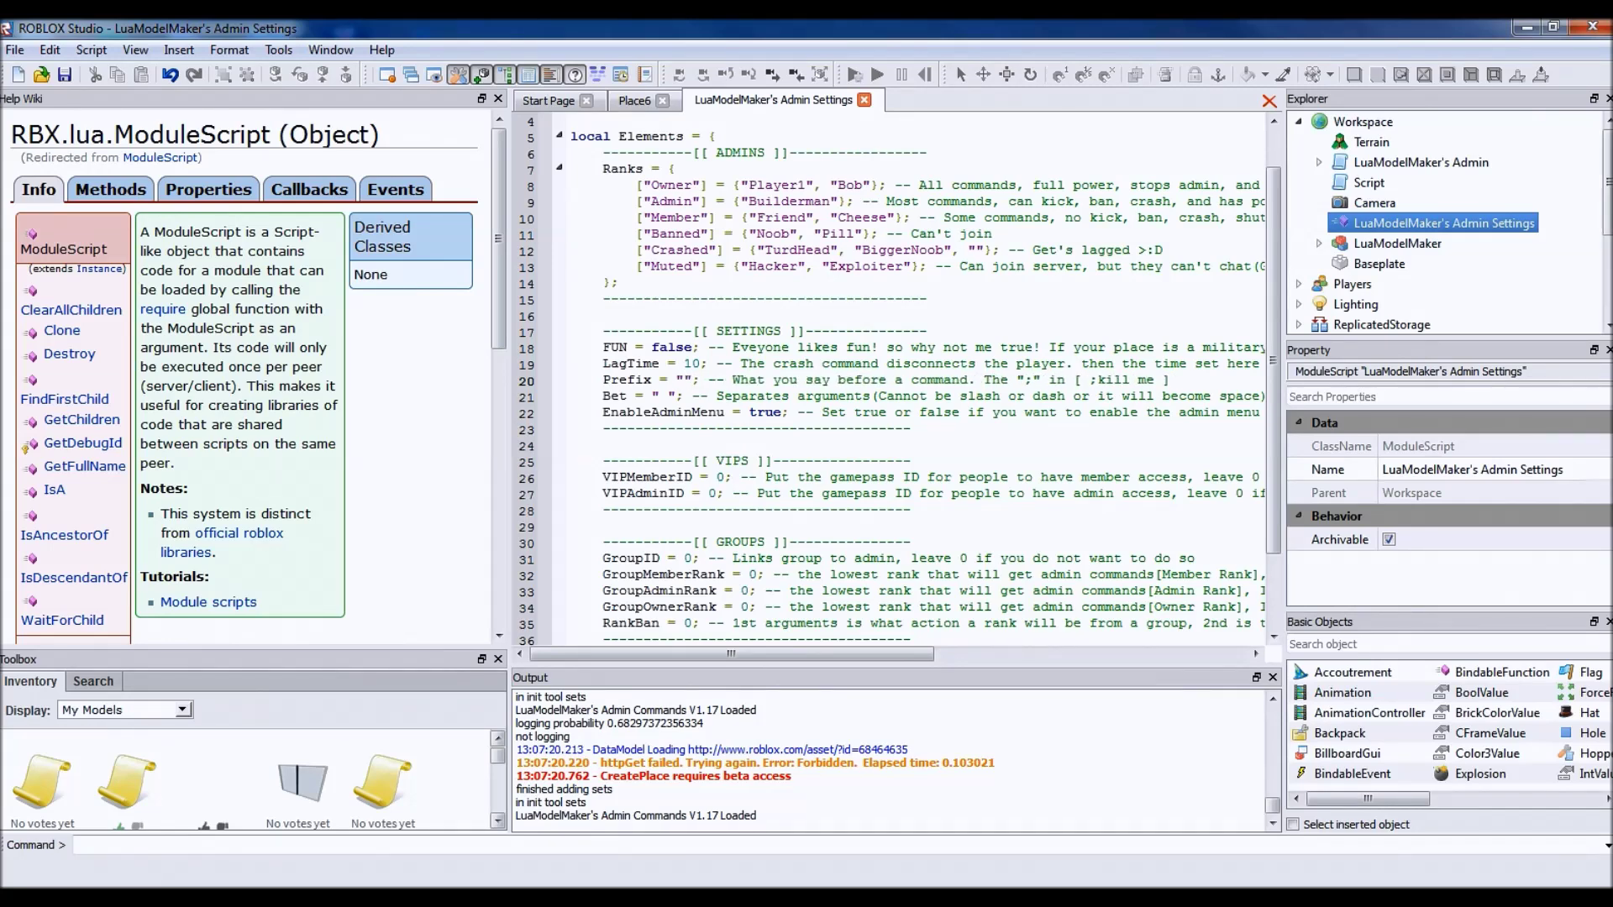
type(";")
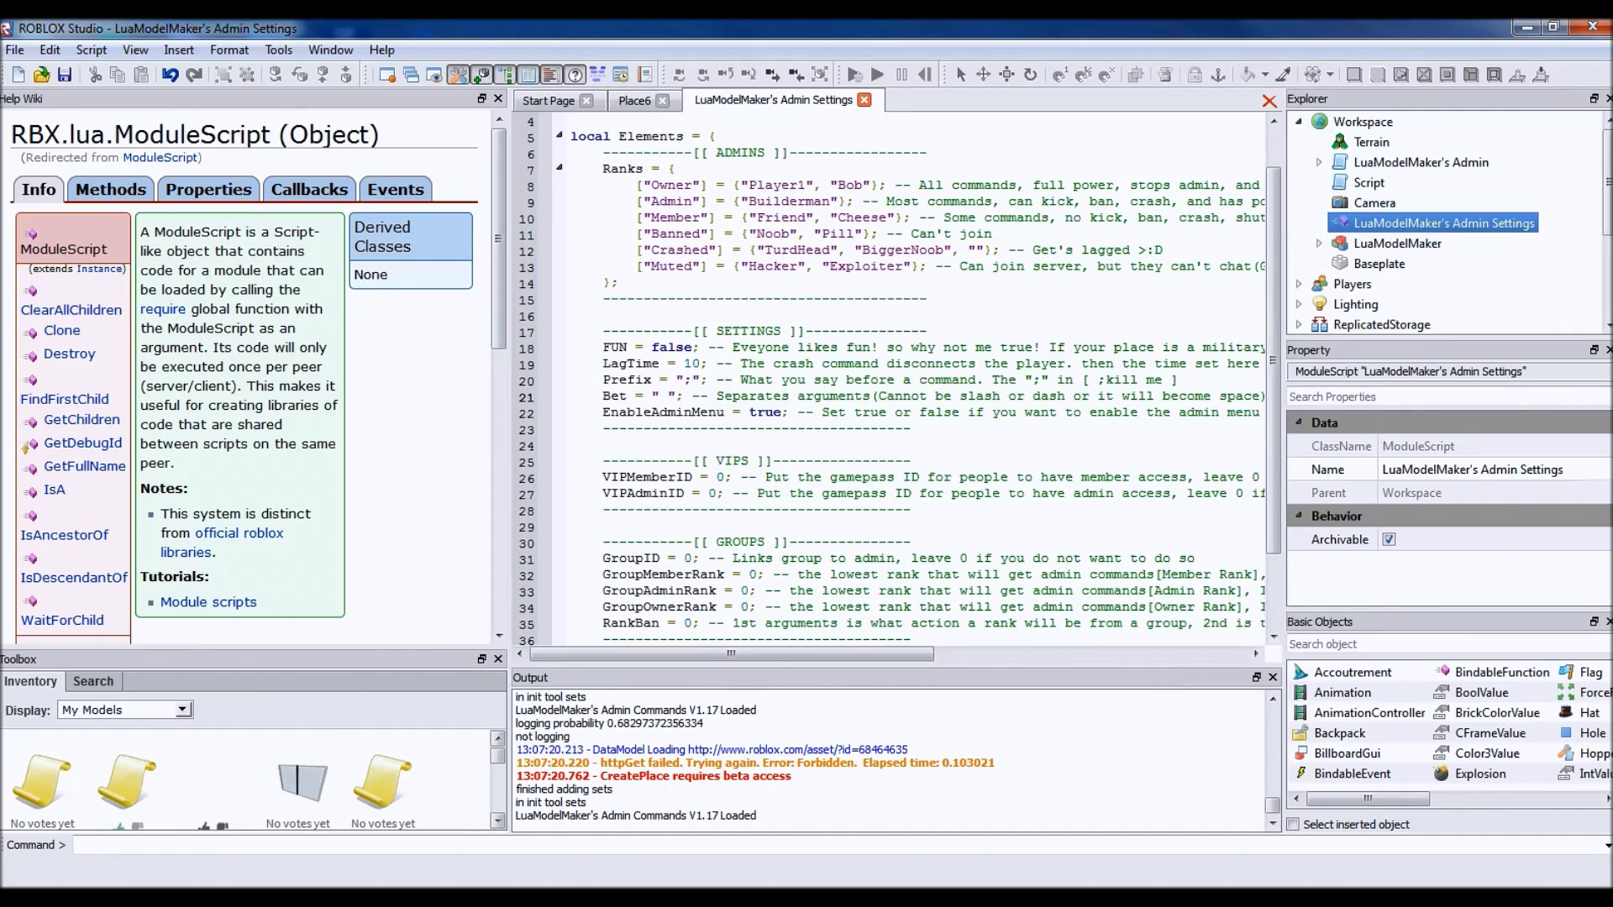
Step: Clear the Bet separator to an empty string and tidy its comment
key("Right")
key("Right")
key("Right")
type("kill ")
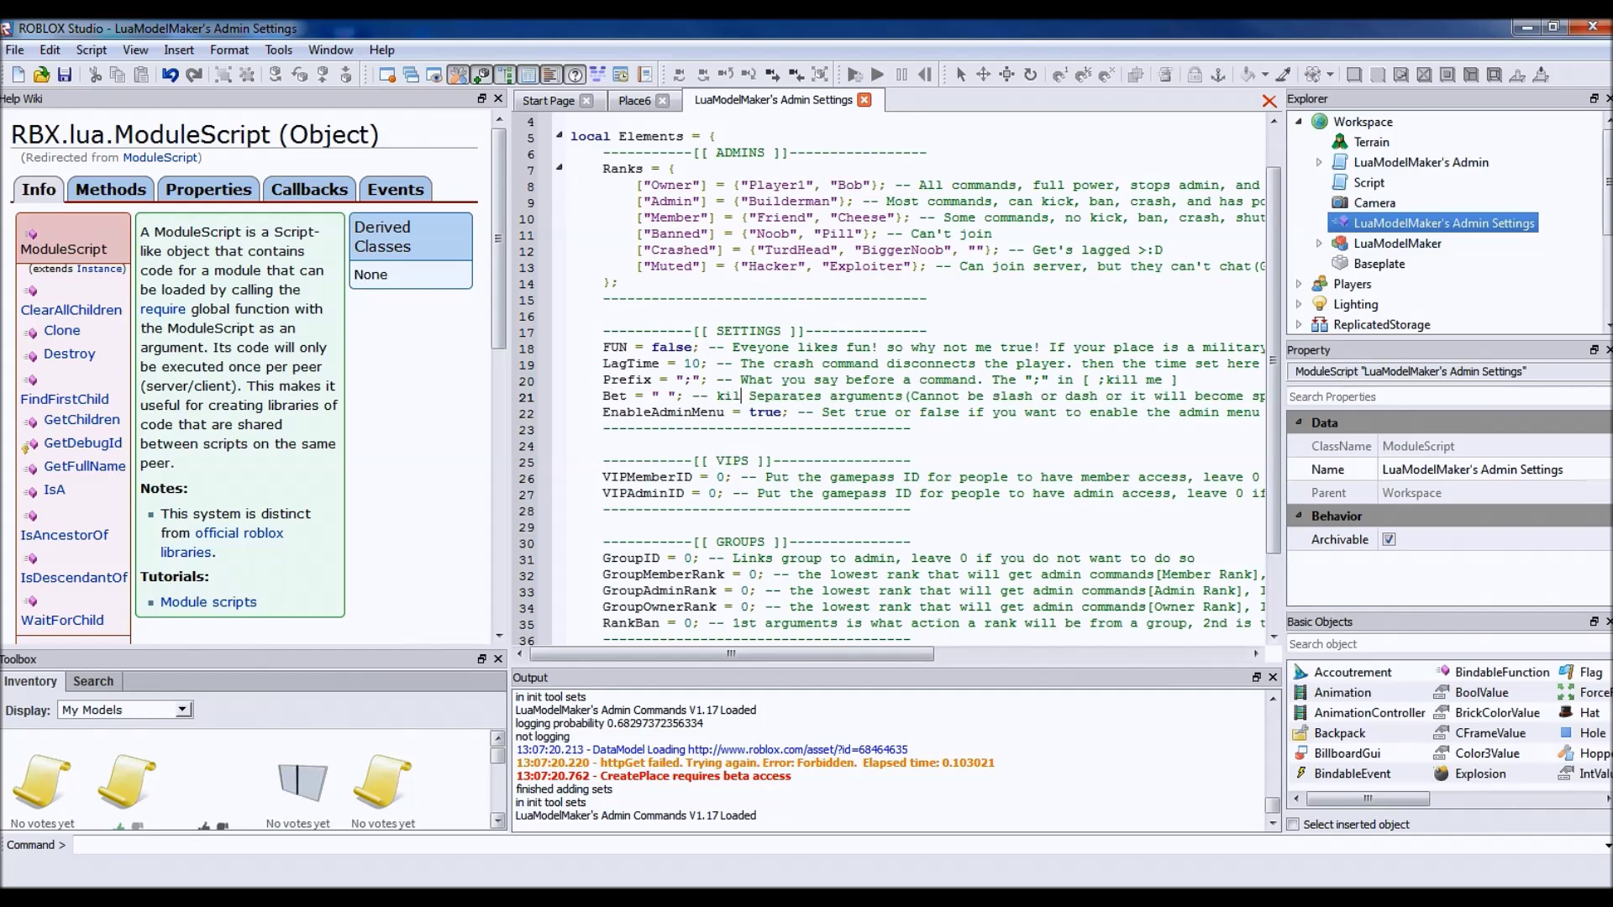
type("noob")
key("BackSpace")
key("BackSpace")
key("BackSpace")
key("BackSpace")
key("BackSpace")
key("BackSpace")
key("BackSpace")
key("BackSpace")
key("BackSpace")
key("BackSpace")
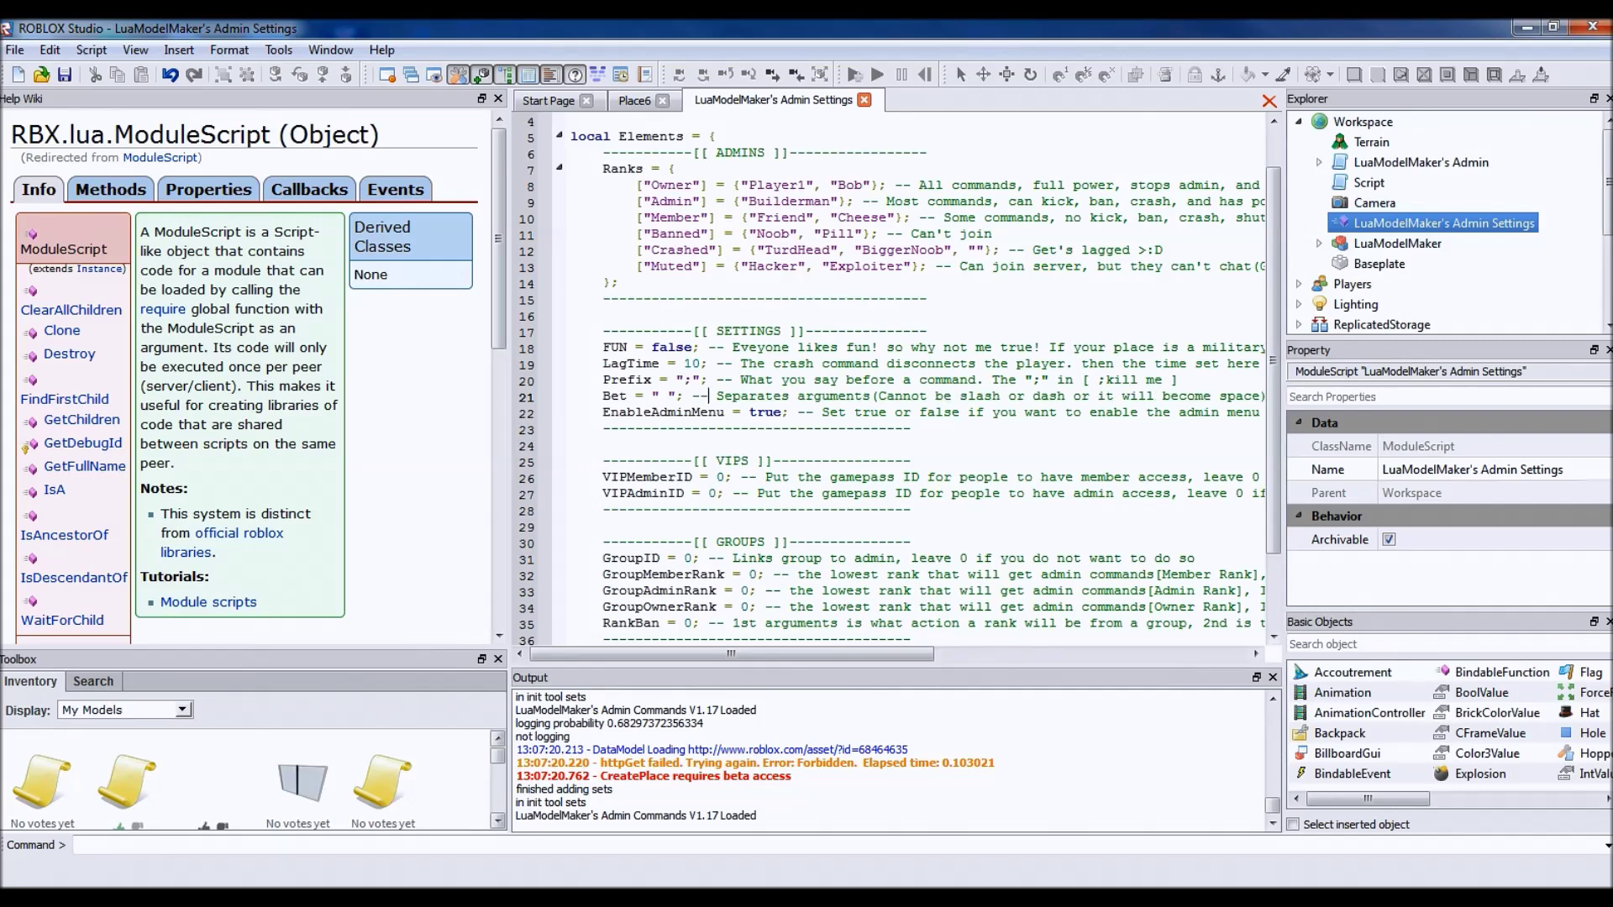
key("Left")
key("Left")
key("Left")
key("BackSpace")
type("*")
key("BackSpace")
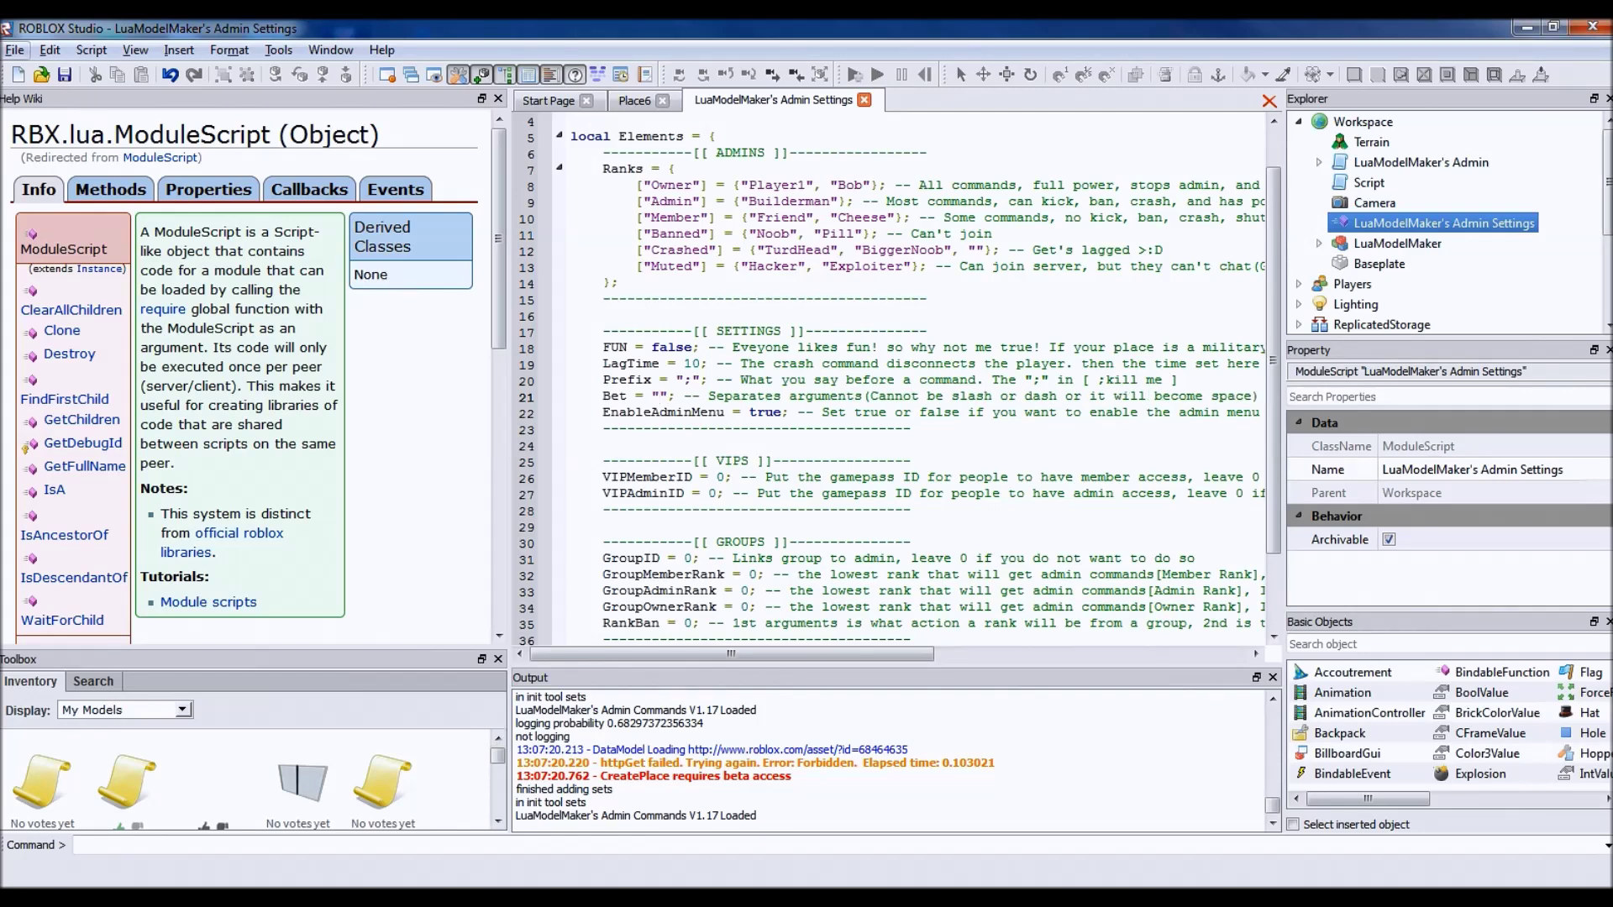
scroll(902, 379, "down", 2)
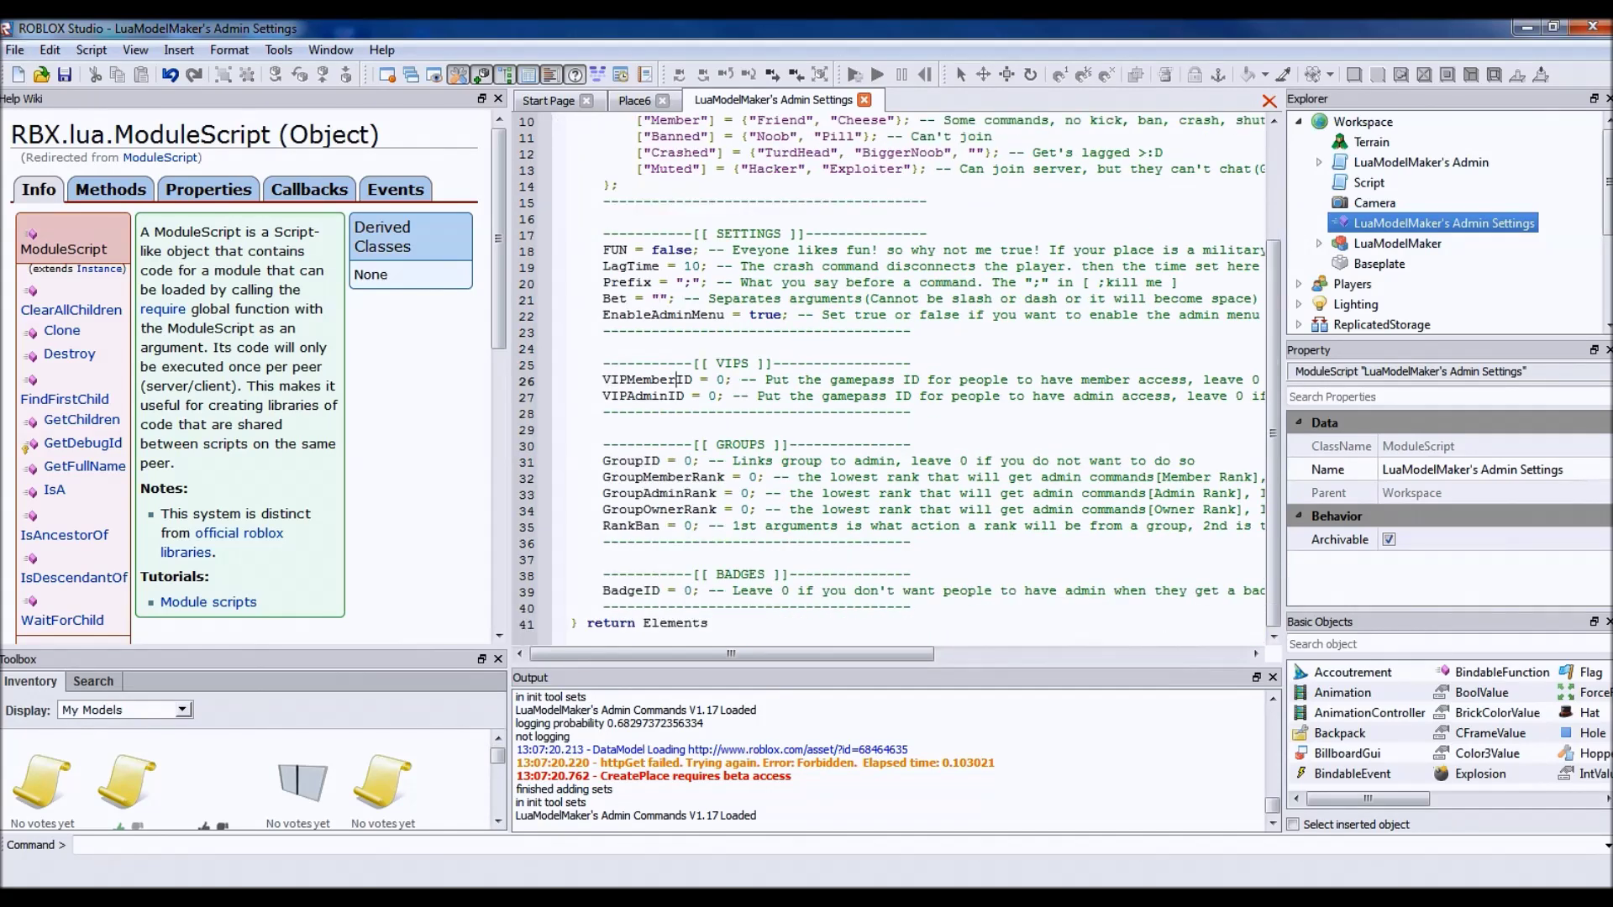
Step: Review the VIPMemberID and VIPAdminID settings in the VIPS section
left_click_drag(682, 380, 612, 379)
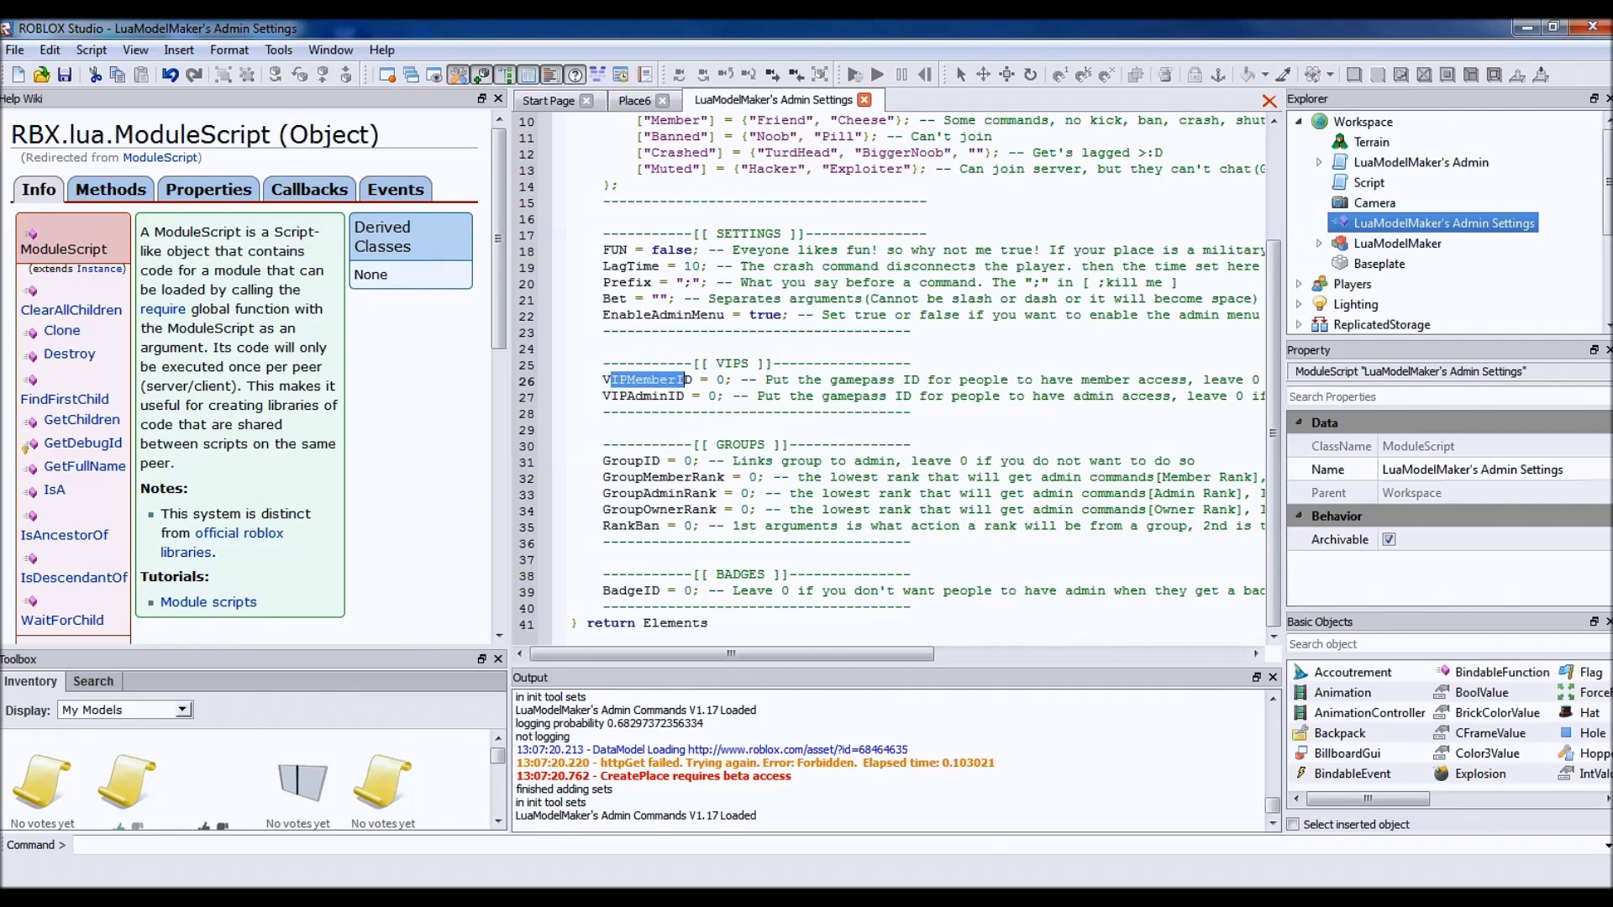
left_click(734, 380)
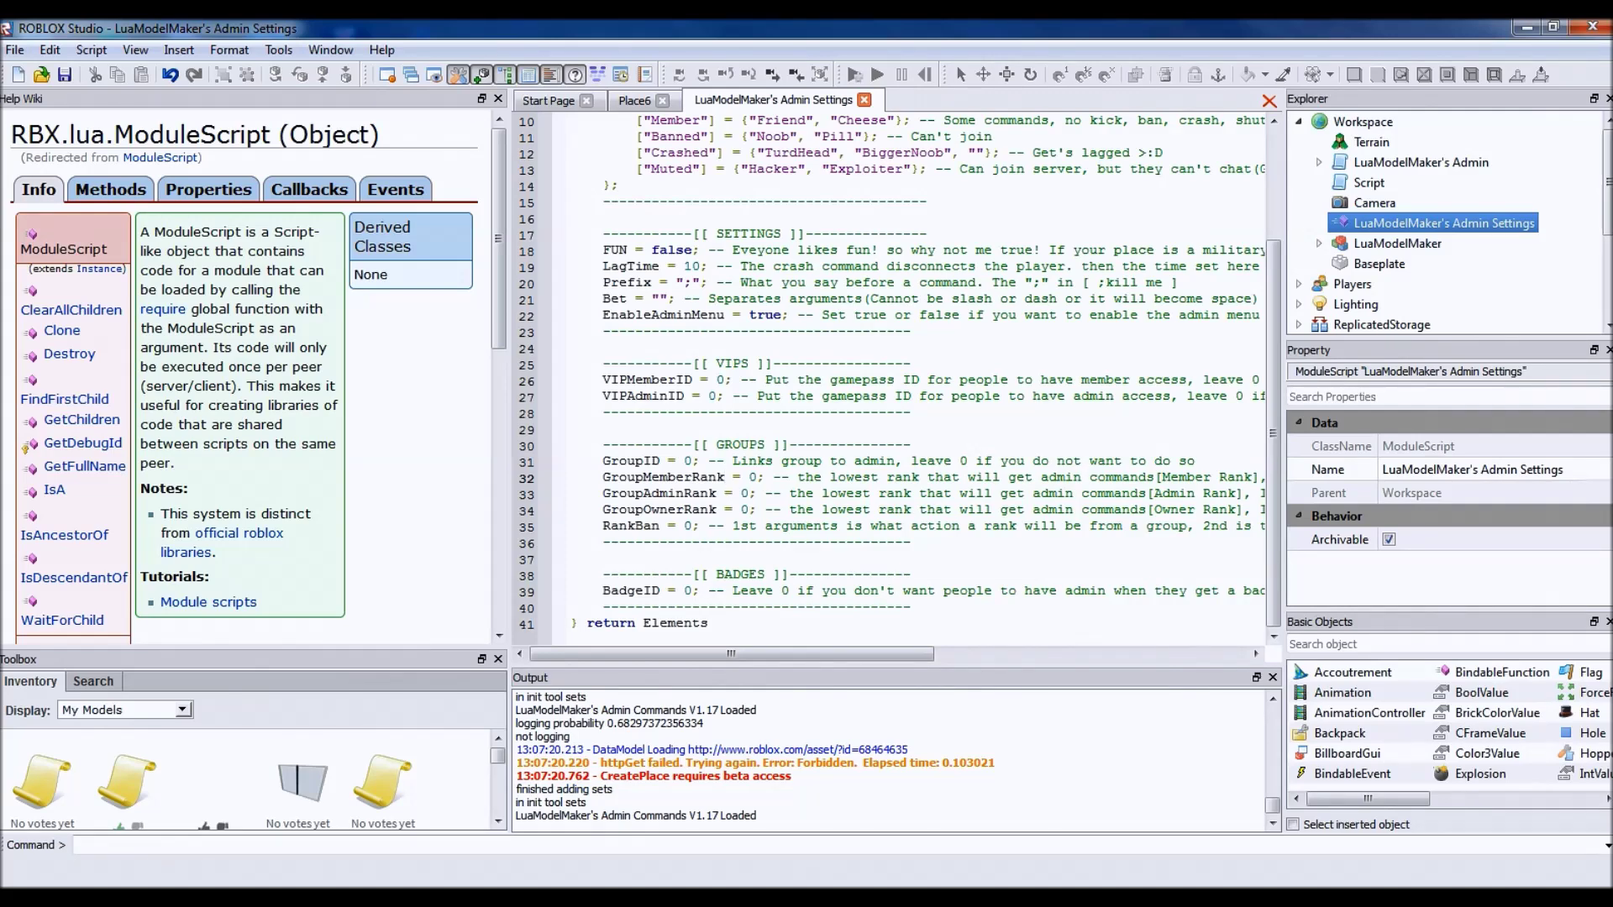
scroll(726, 627, "up", 3)
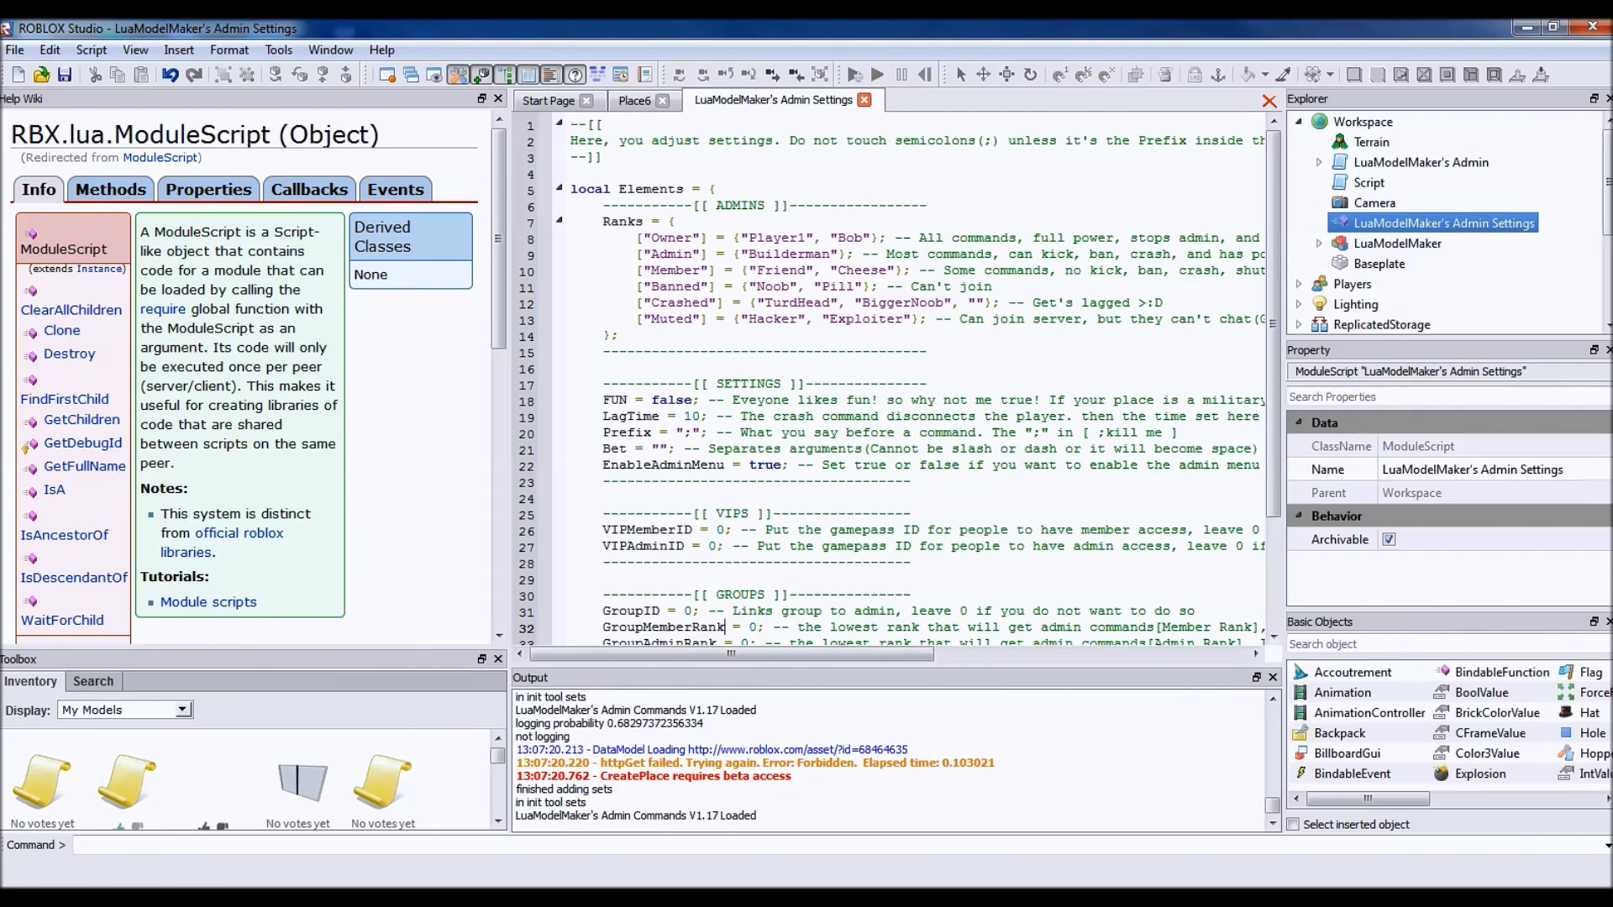
left_click_drag(699, 270, 898, 270)
left_click(915, 270)
scroll(916, 269, "down", 3)
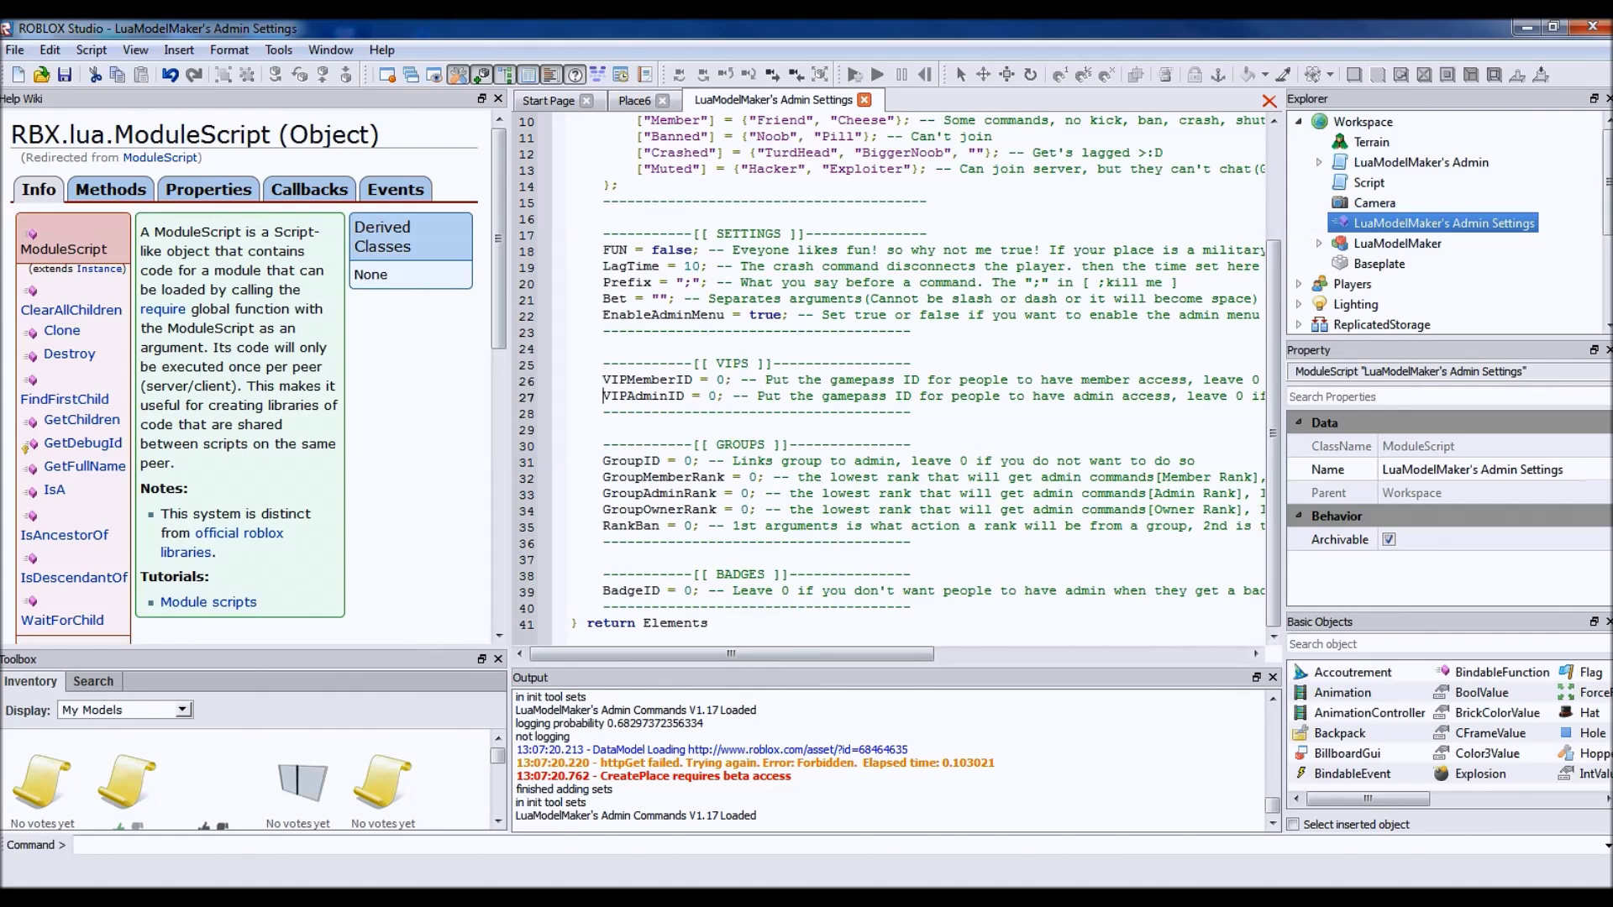
left_click_drag(602, 397, 685, 396)
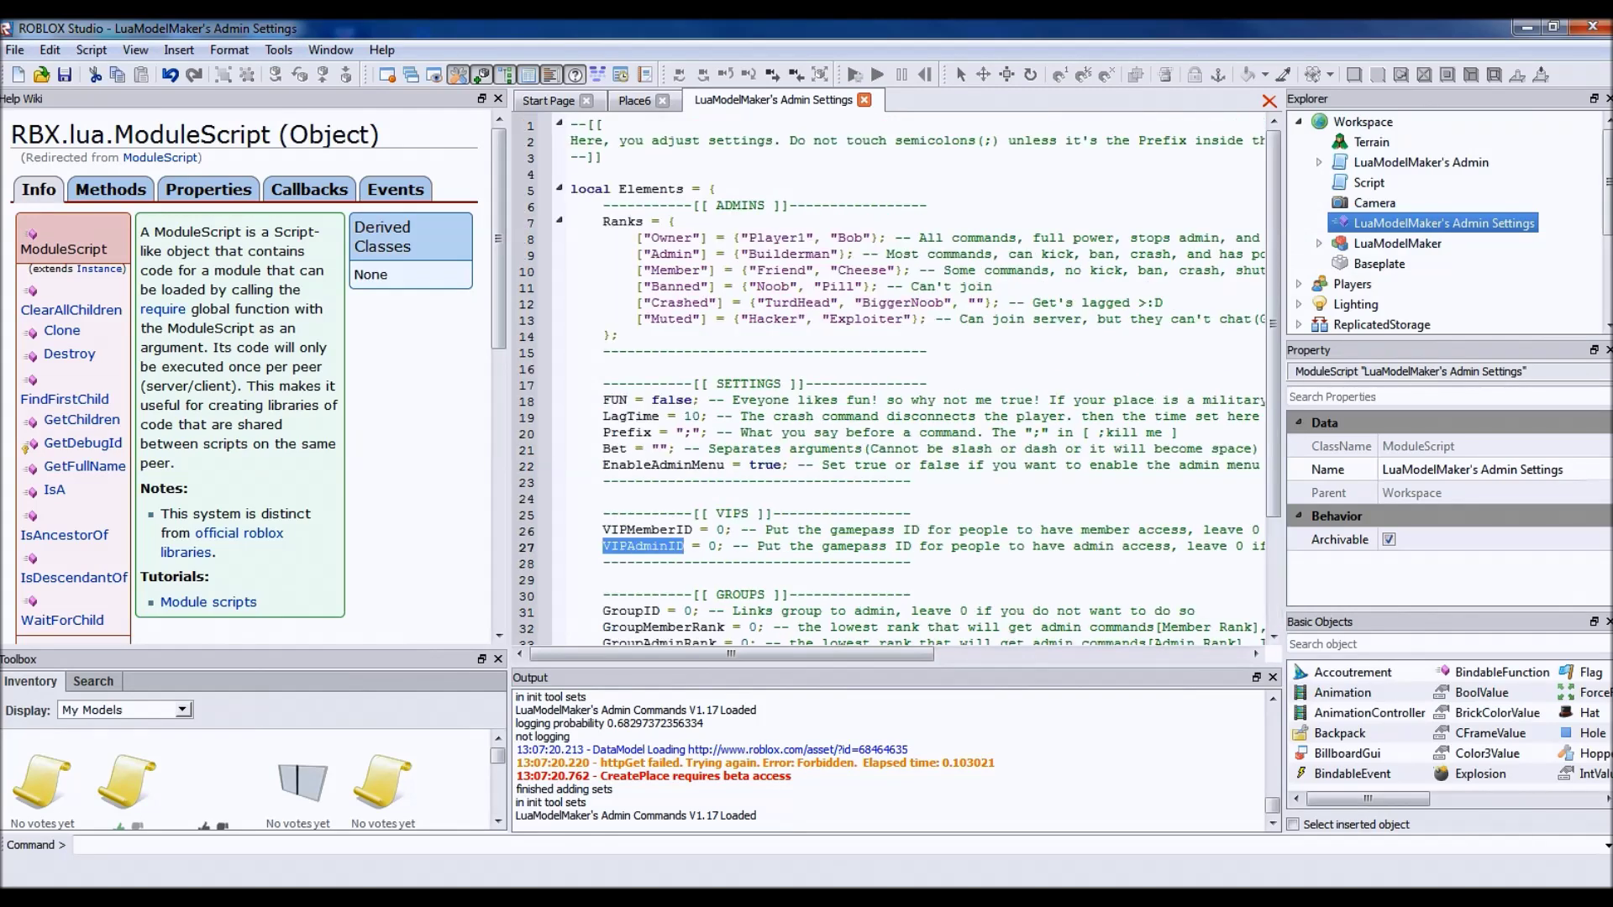
left_click_drag(698, 254, 866, 254)
left_click(865, 253)
scroll(864, 254, "down", 2)
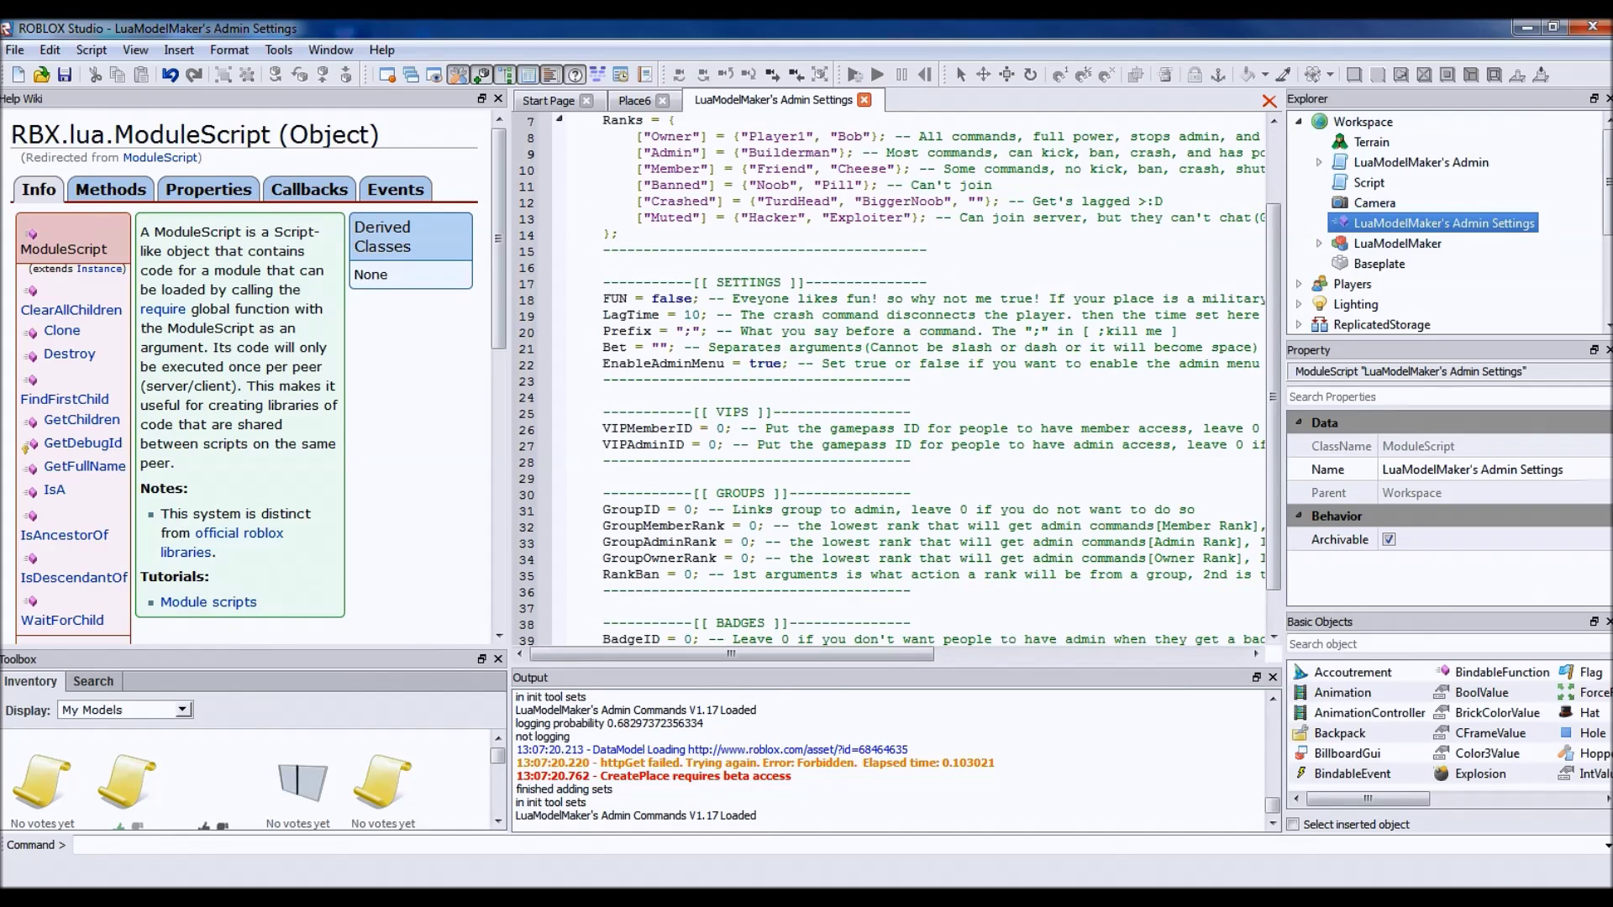
scroll(900, 382, "down", 1)
Step: Inspect the GroupID value of 0 and bring Chrome to the front
left_click_drag(643, 461, 679, 461)
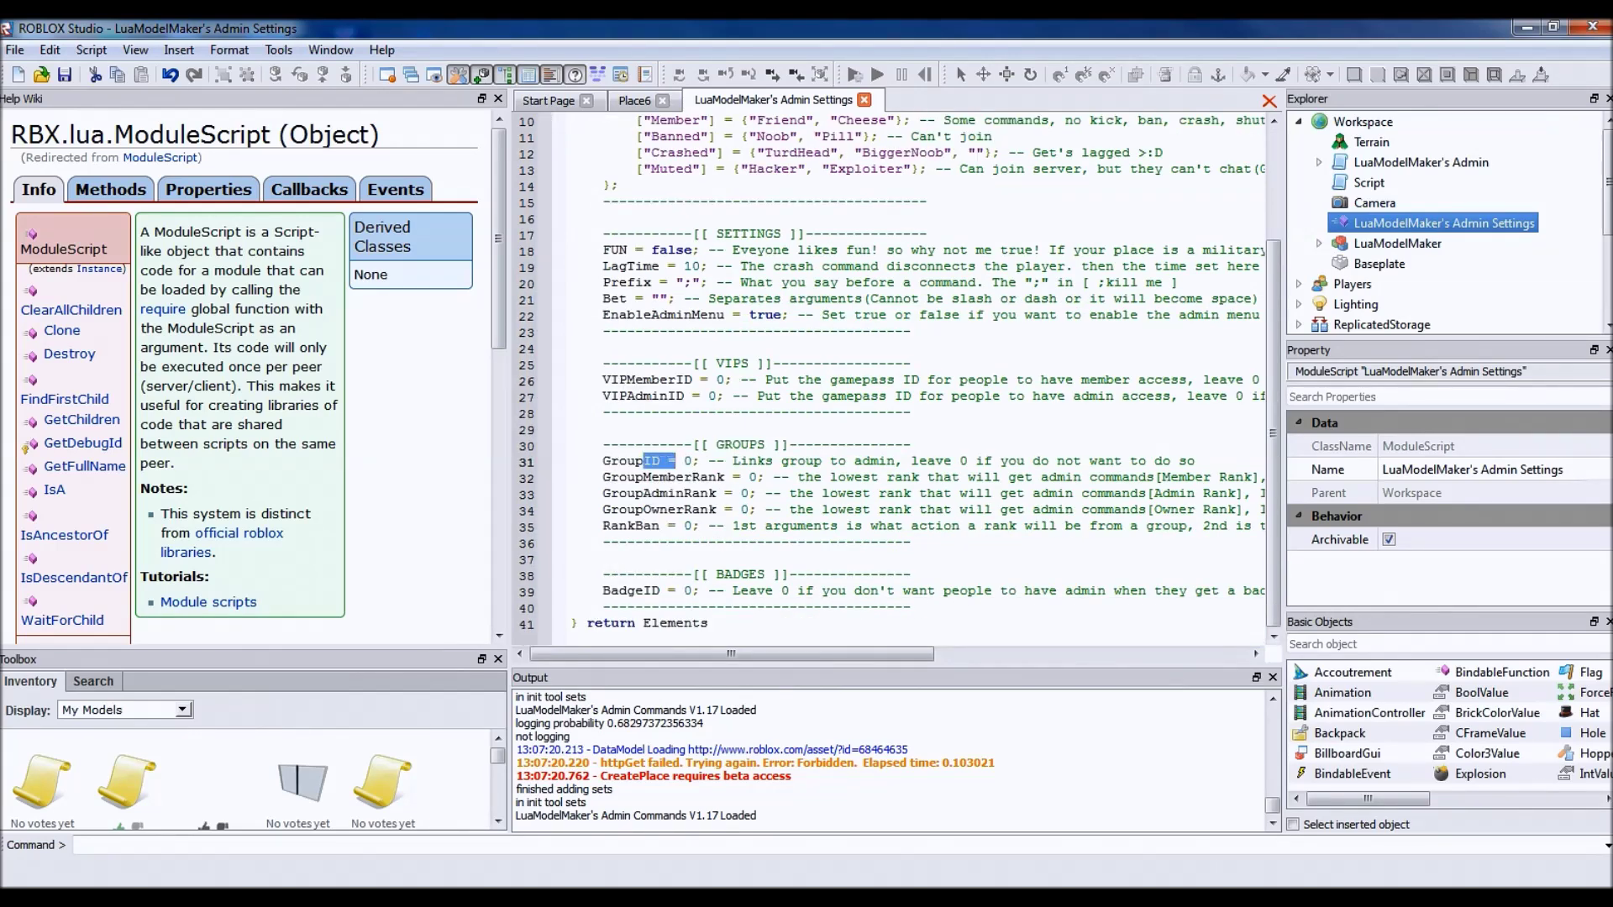
left_click(689, 461)
double_click(689, 461)
left_click(660, 478)
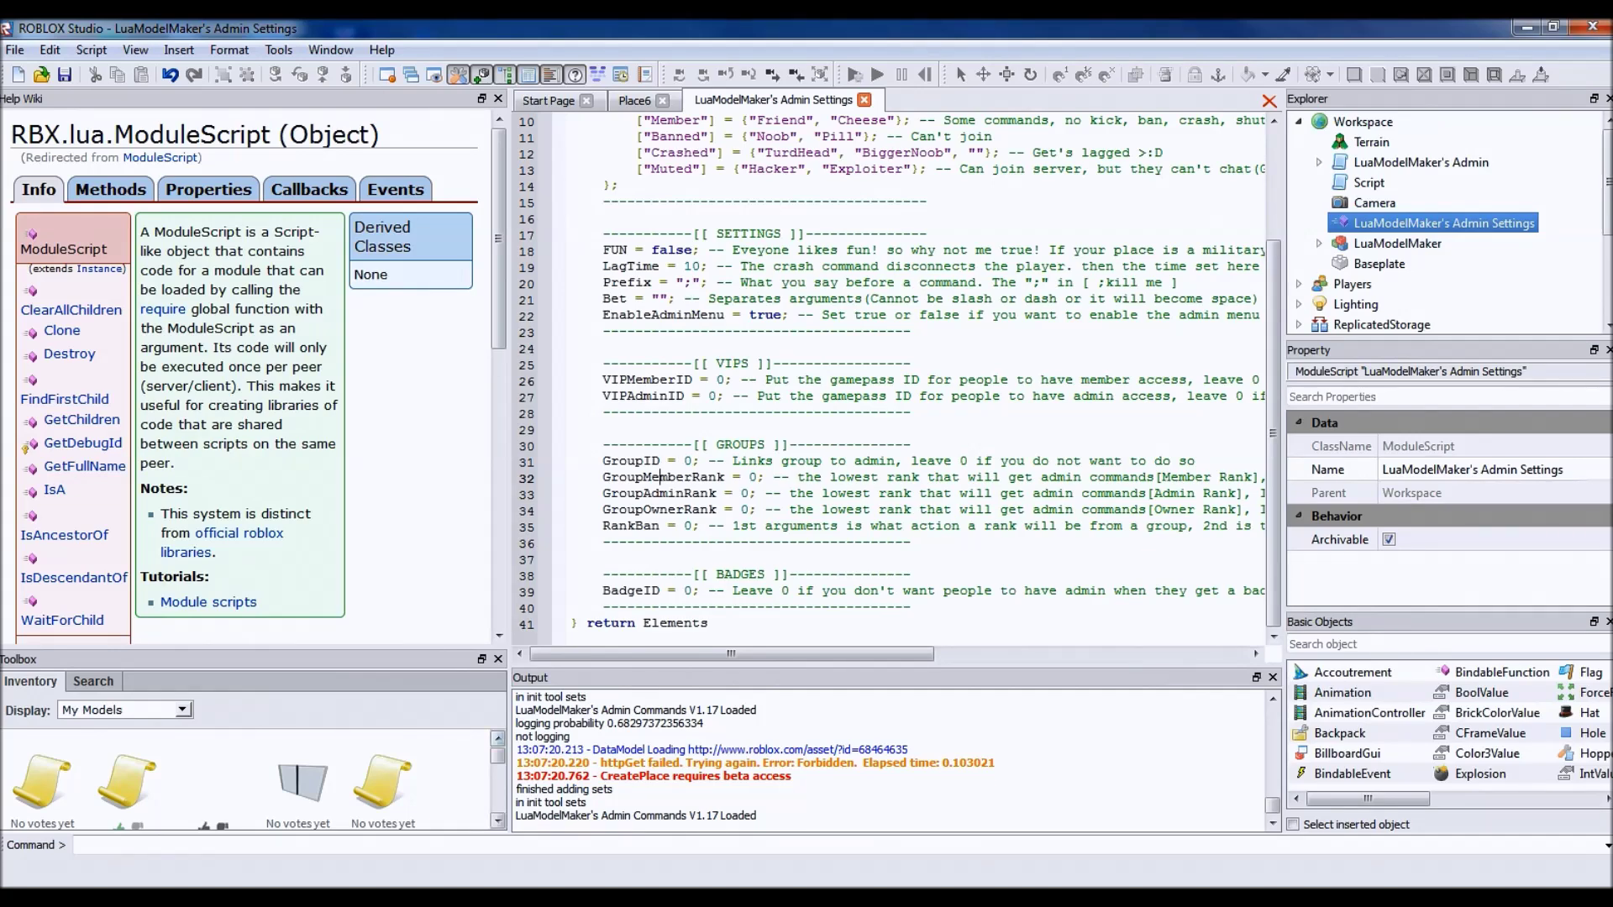
key("alt+Tab")
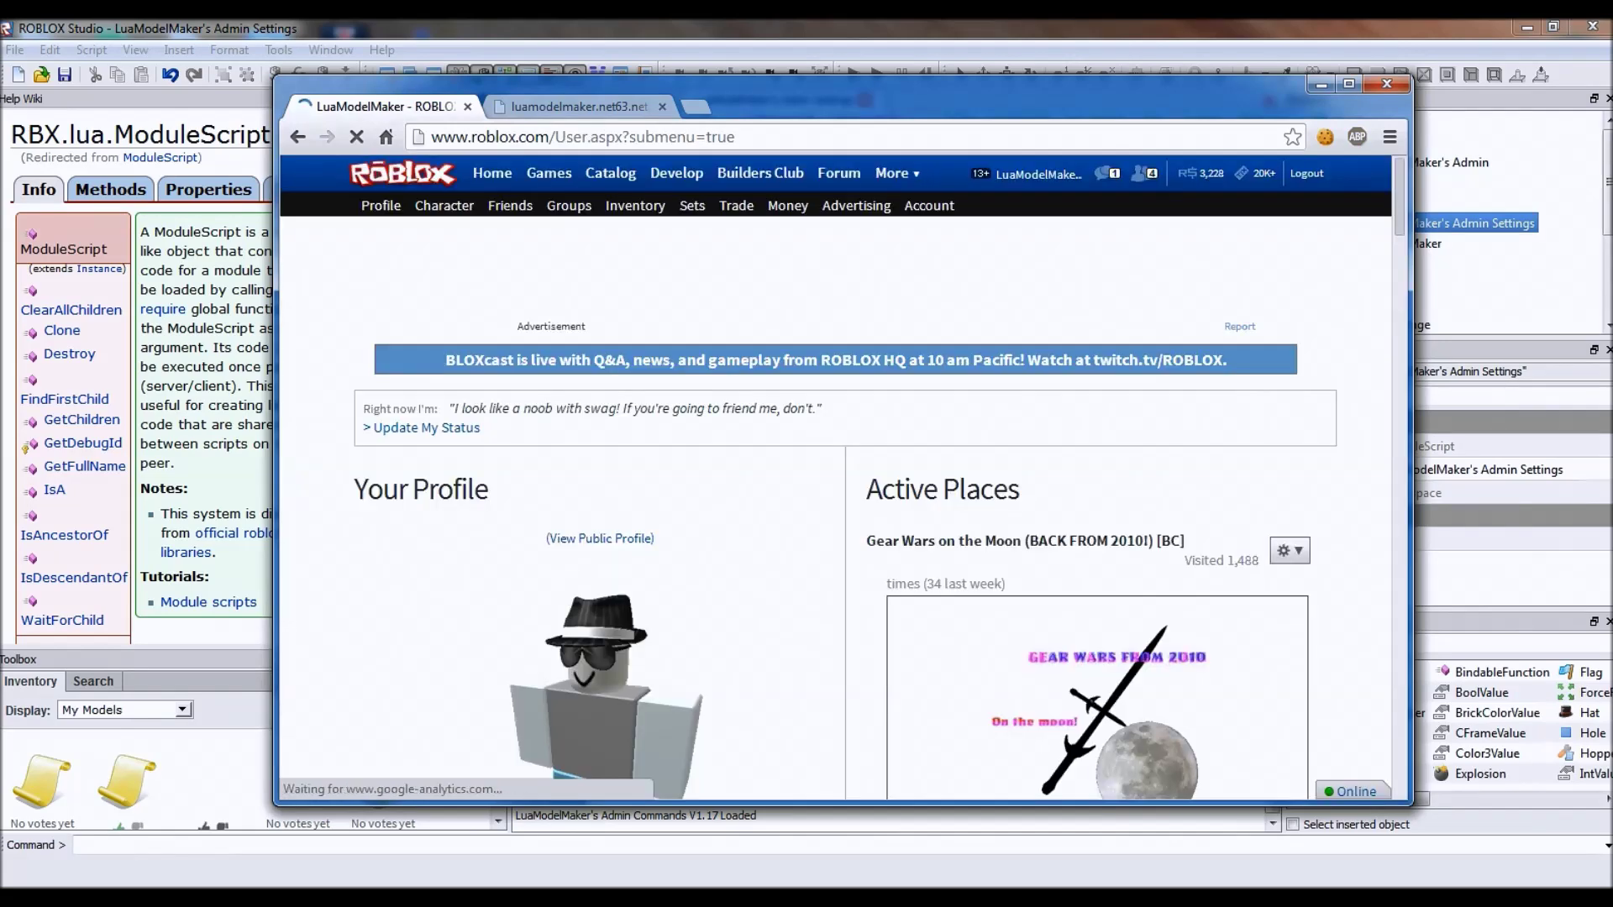
scroll(832, 505, "down", 5)
scroll(832, 505, "down", 3)
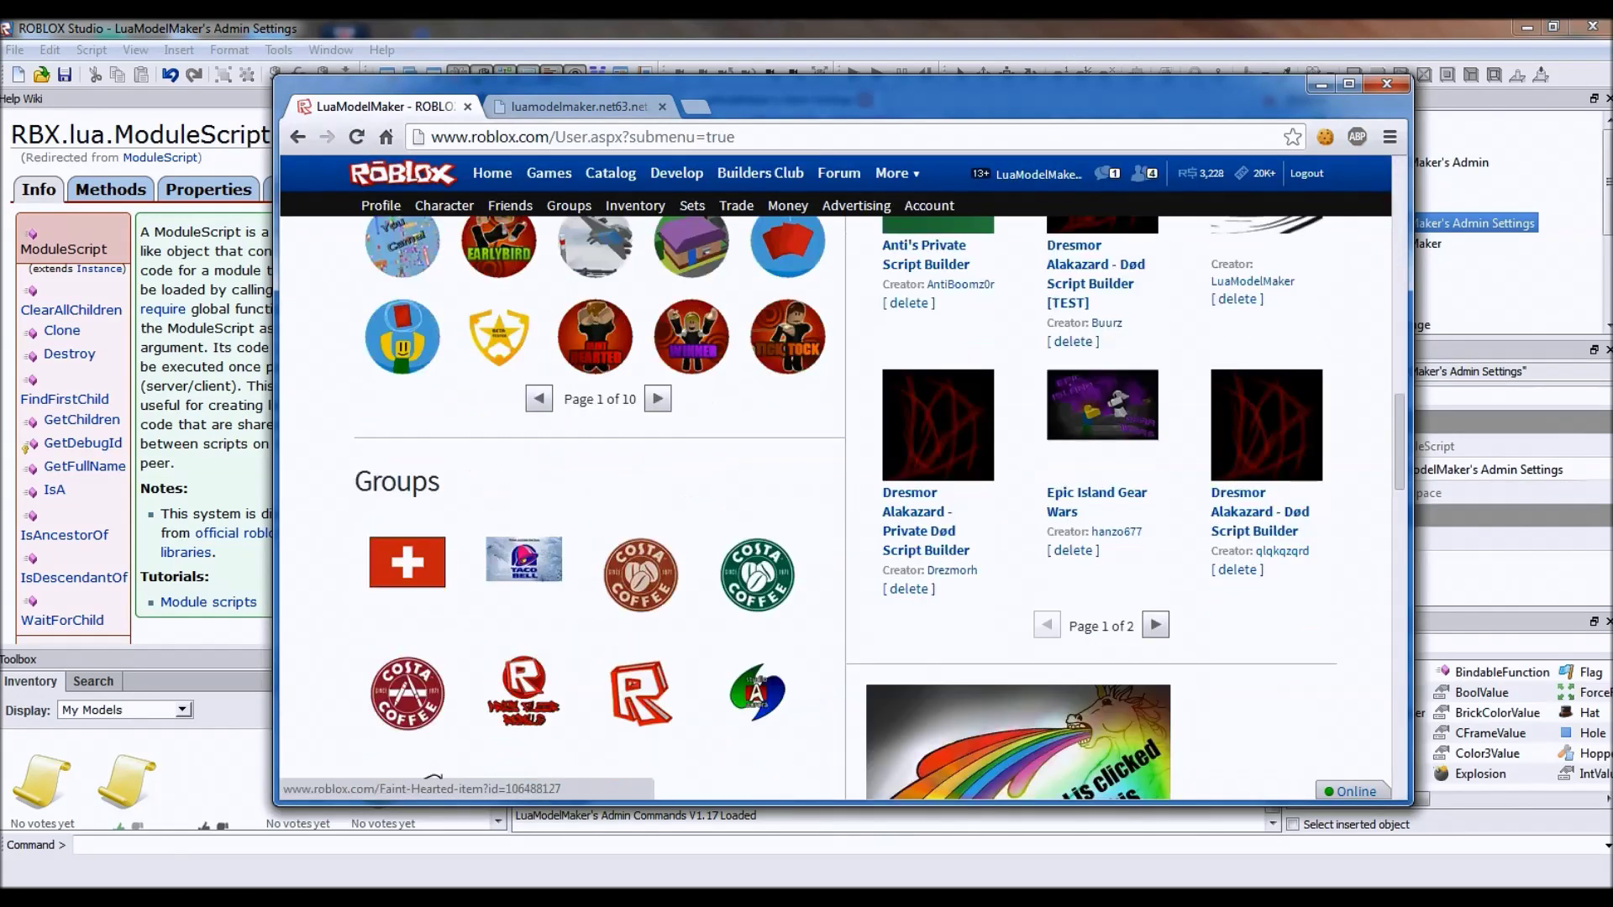
scroll(832, 504, "down", 1)
Step: Open the Costa Coffee group's Group Admin page to read its rank numbers
left_click(641, 473)
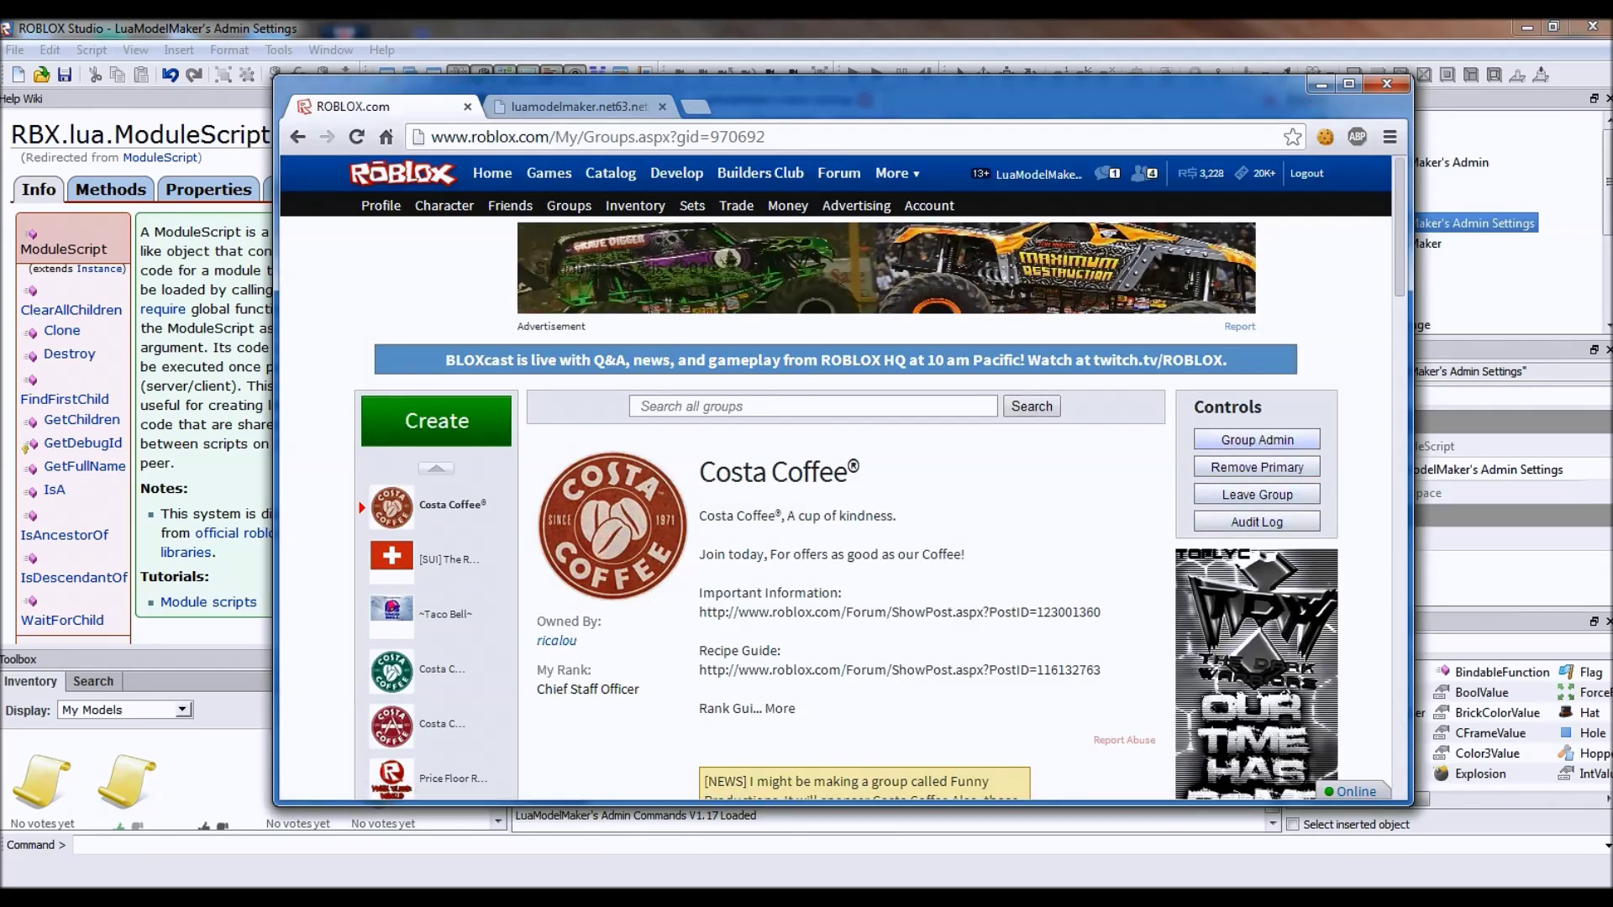
left_click(1257, 440)
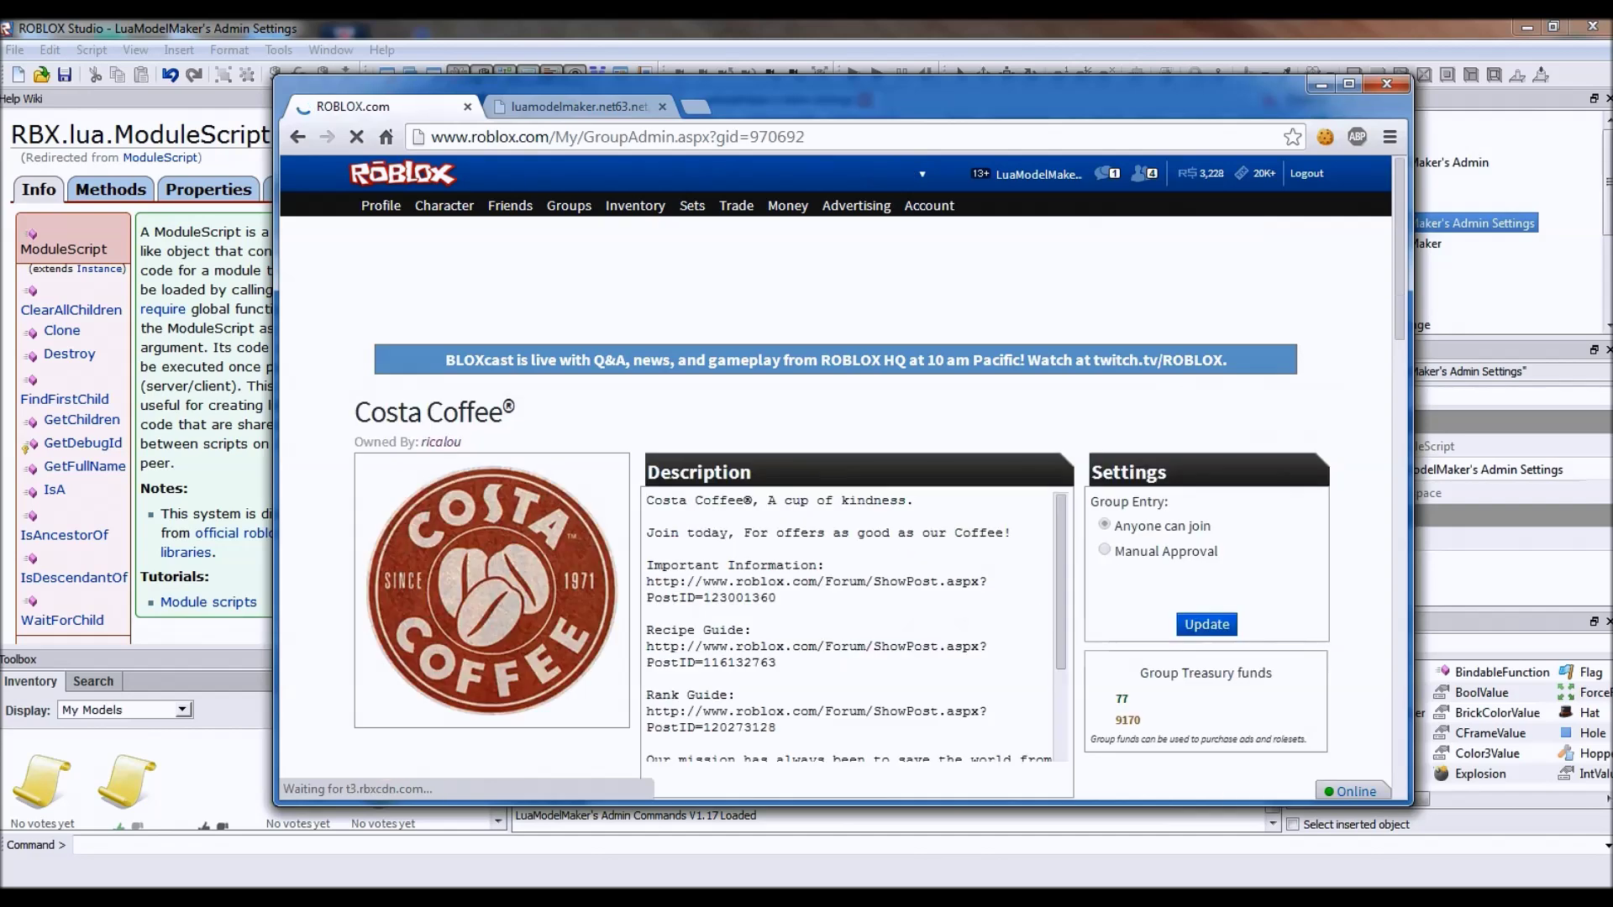
scroll(831, 505, "down", 4)
scroll(833, 505, "down", 3)
scroll(832, 504, "down", 1)
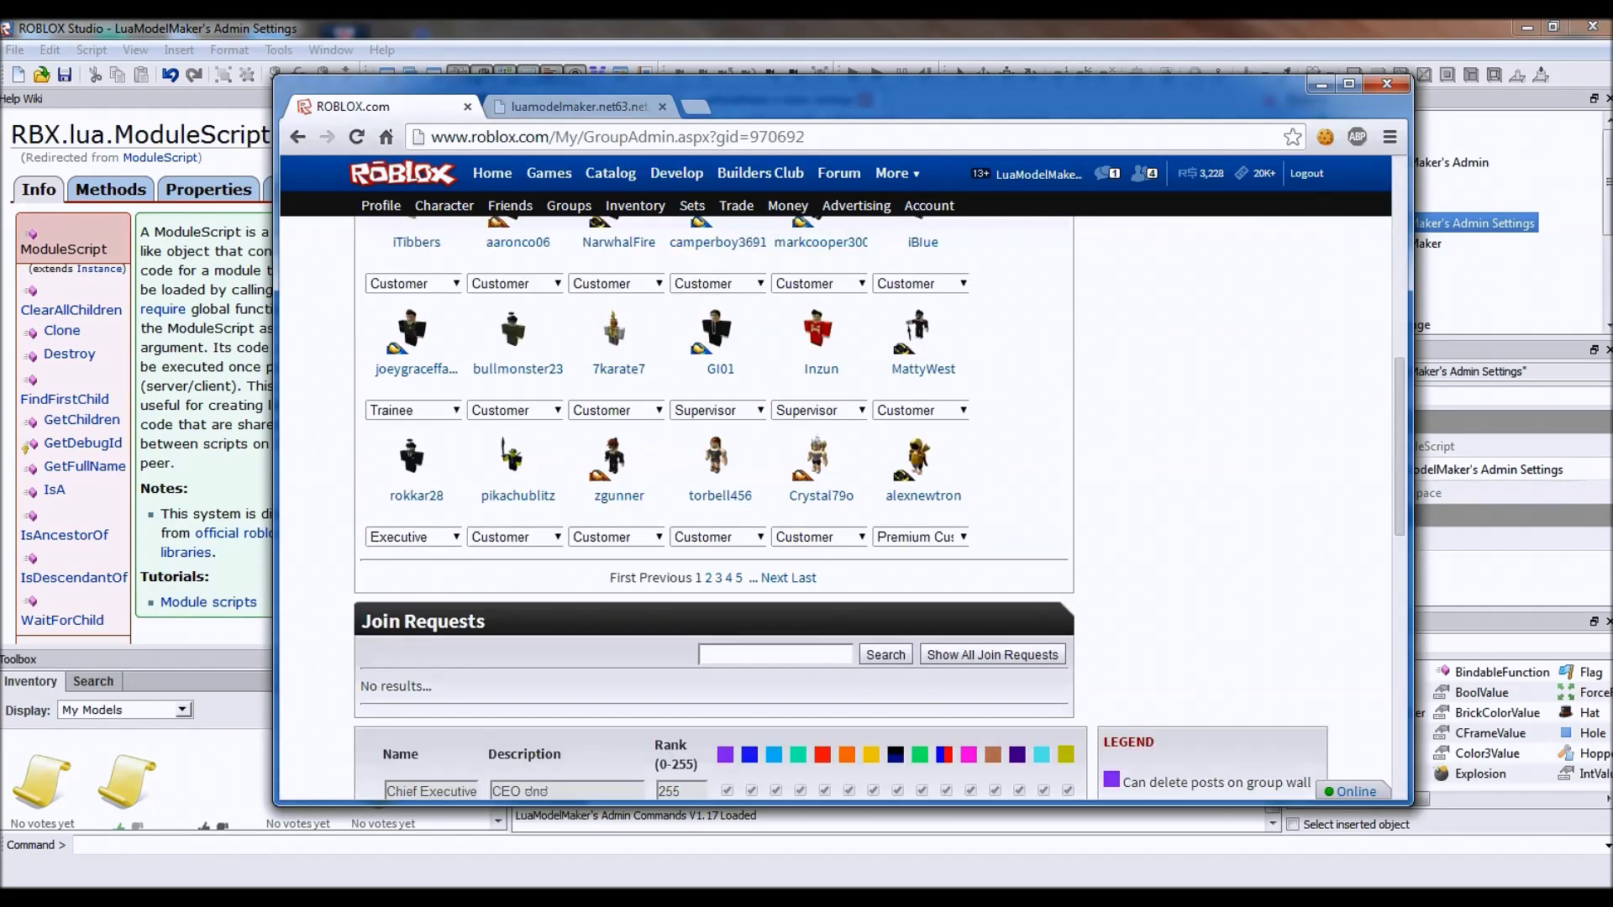
scroll(832, 504, "down", 1)
scroll(831, 504, "down", 4)
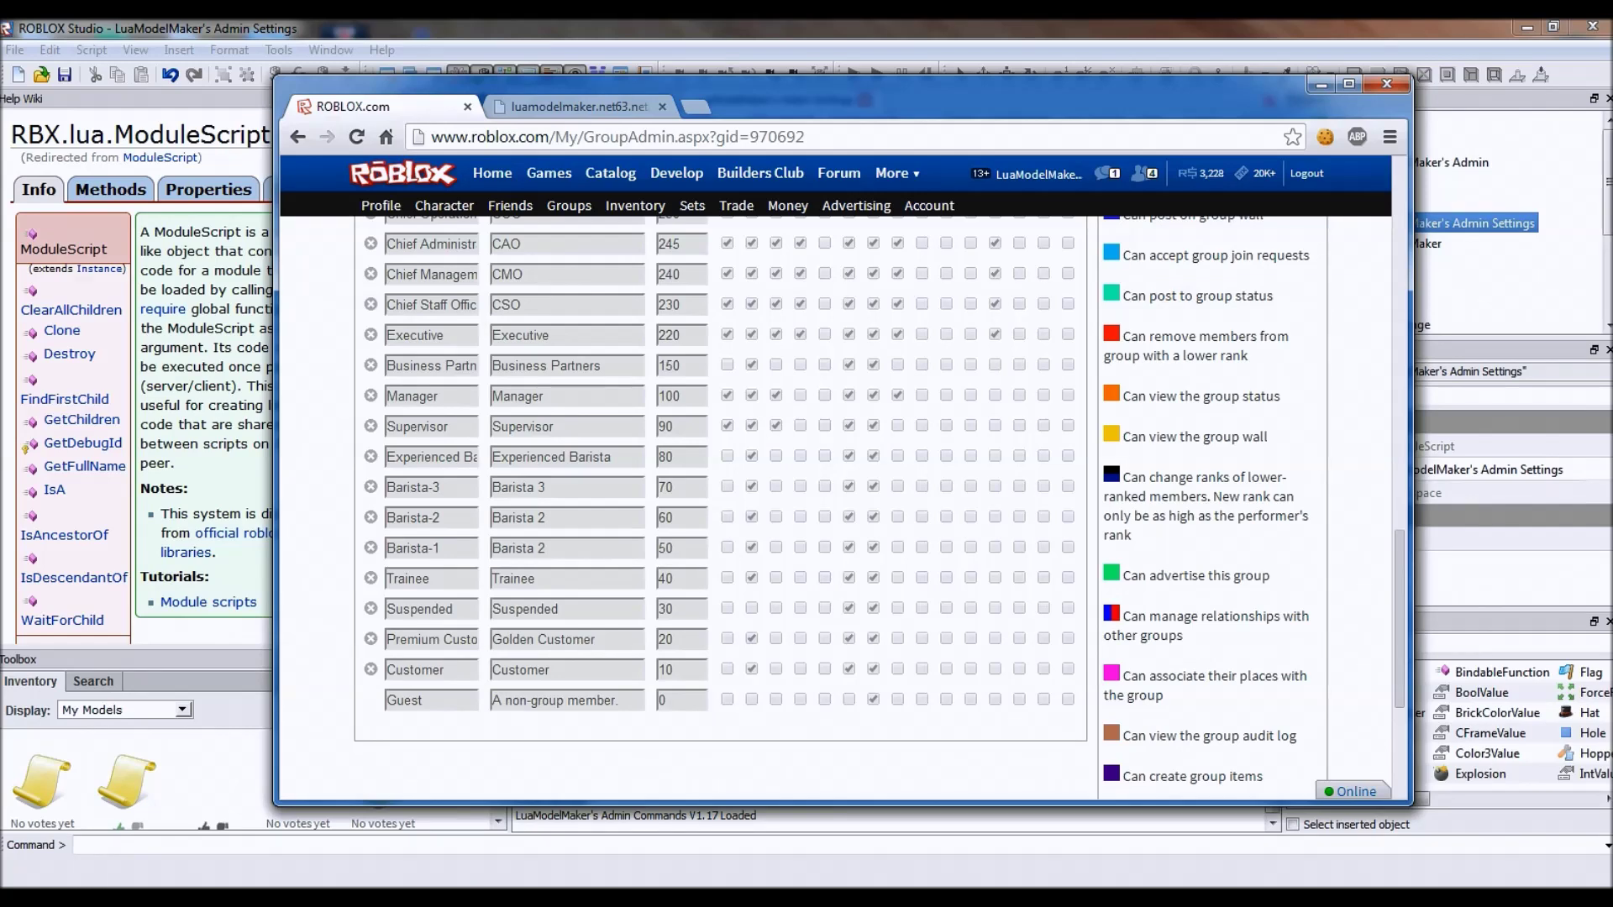
scroll(833, 505, "up", 1)
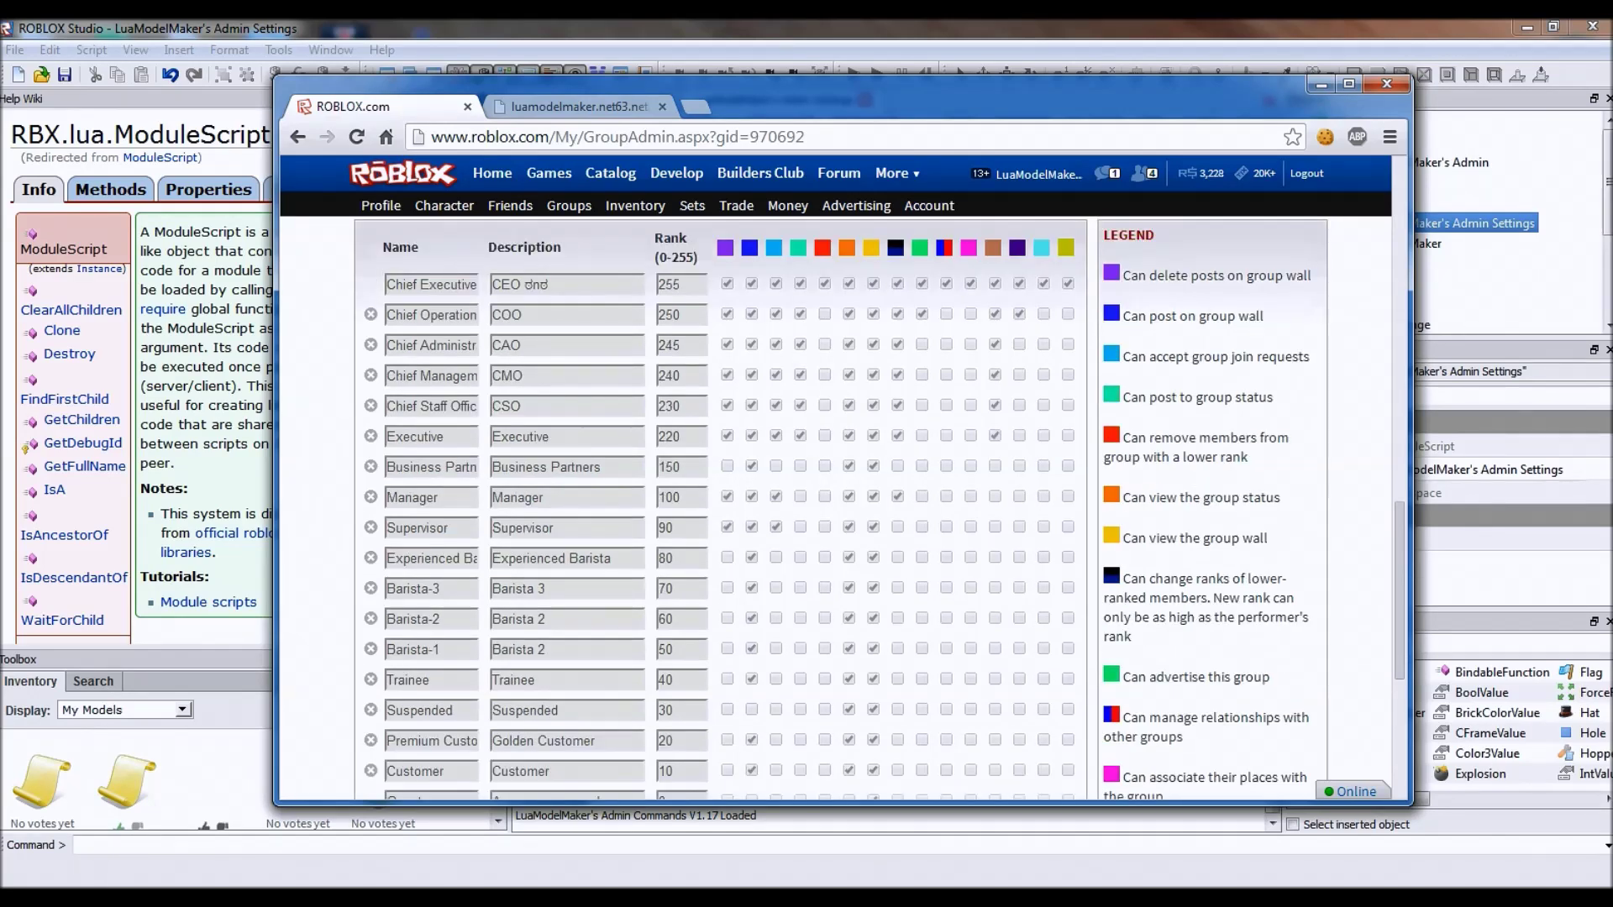
key("alt+Tab")
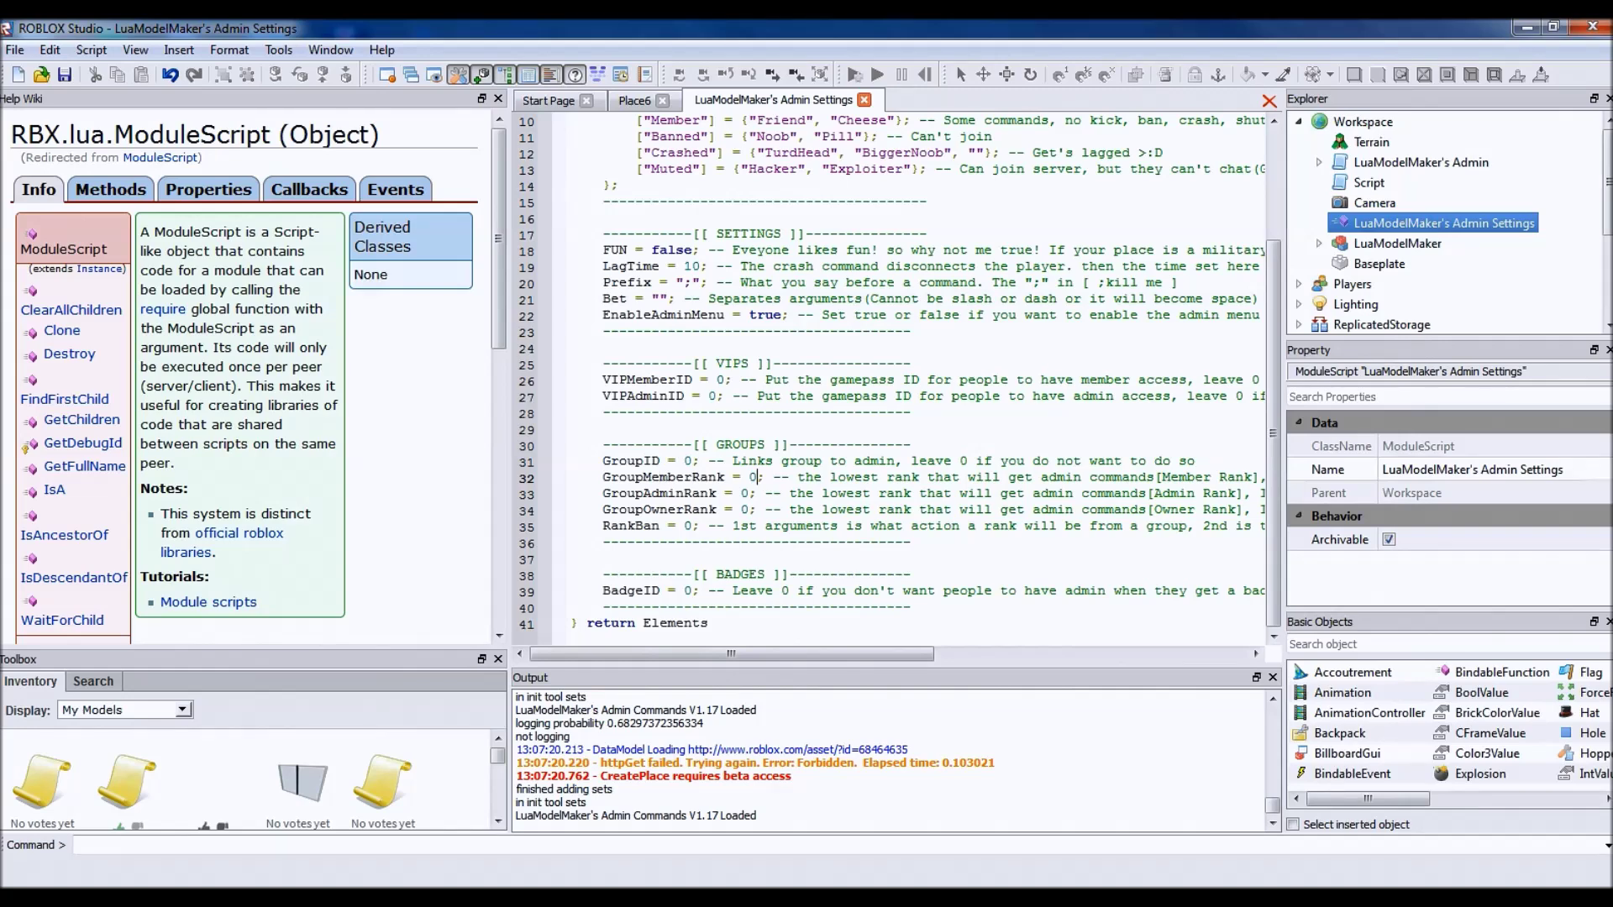
Step: Set GroupMemberRank to 90 and GroupAdminRank to 220, checking the group's rank table
key("BackSpace")
type("90")
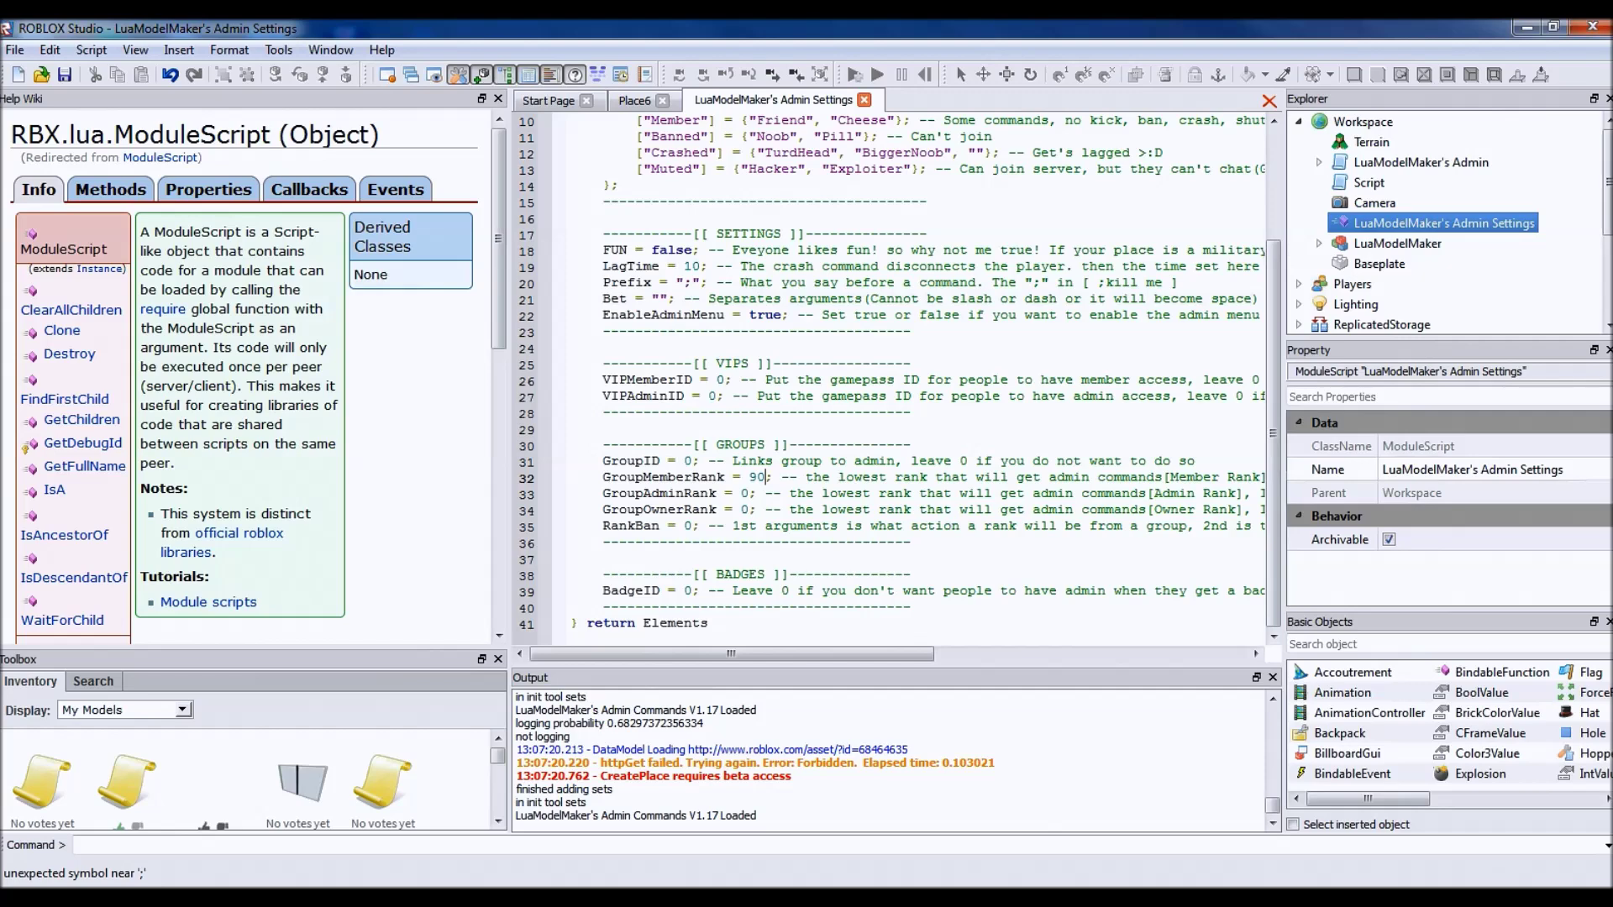
key("alt+Tab")
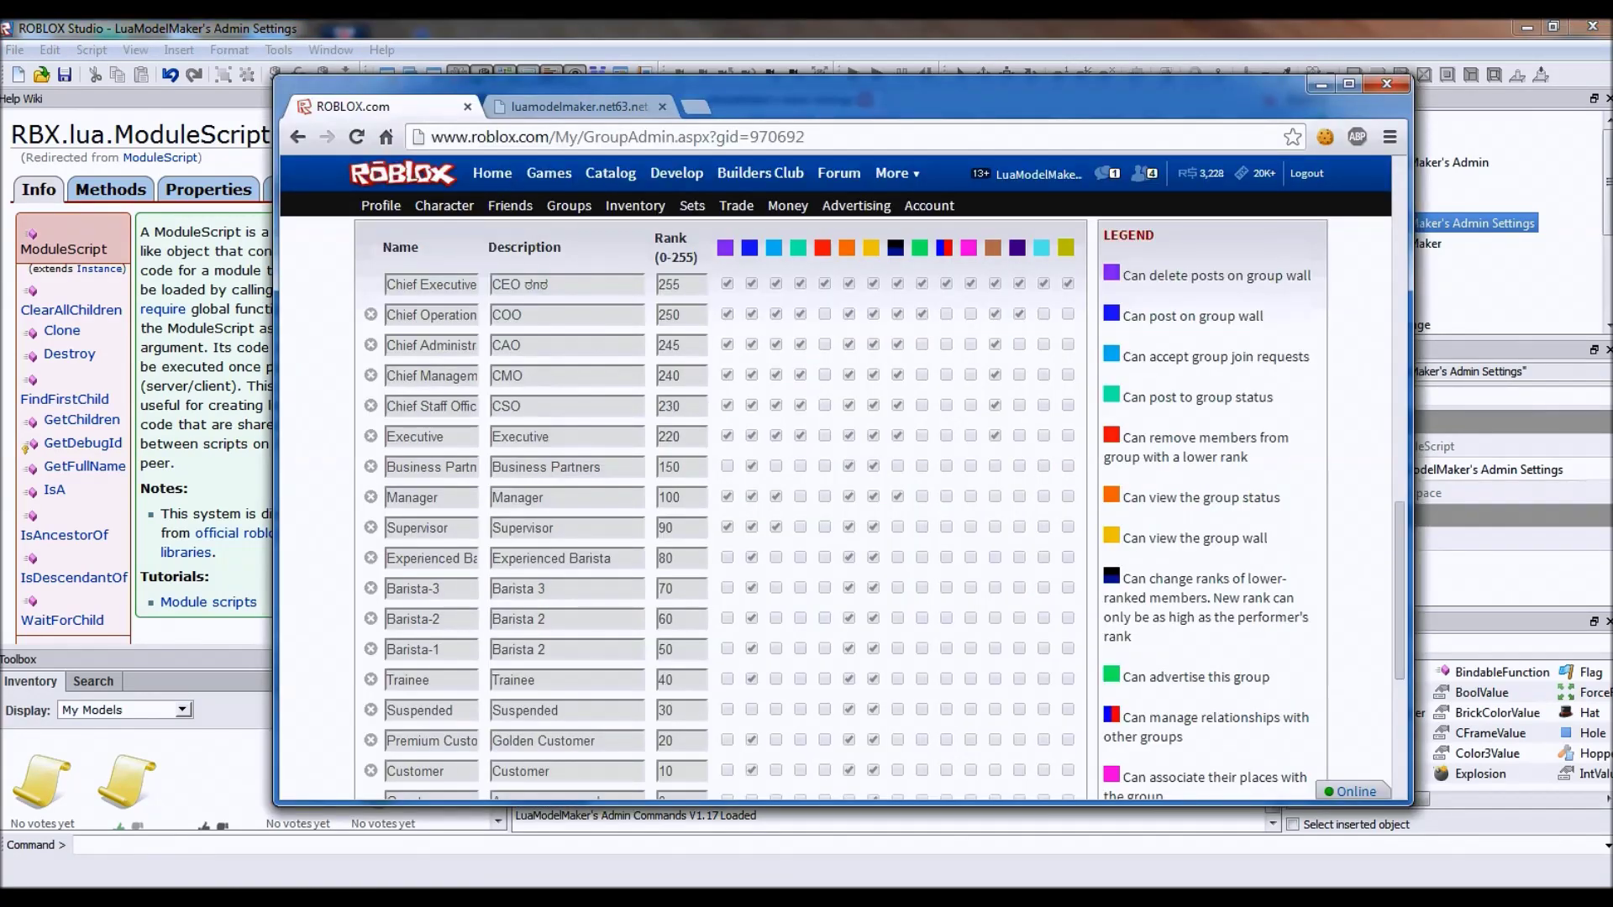
key("alt+Tab")
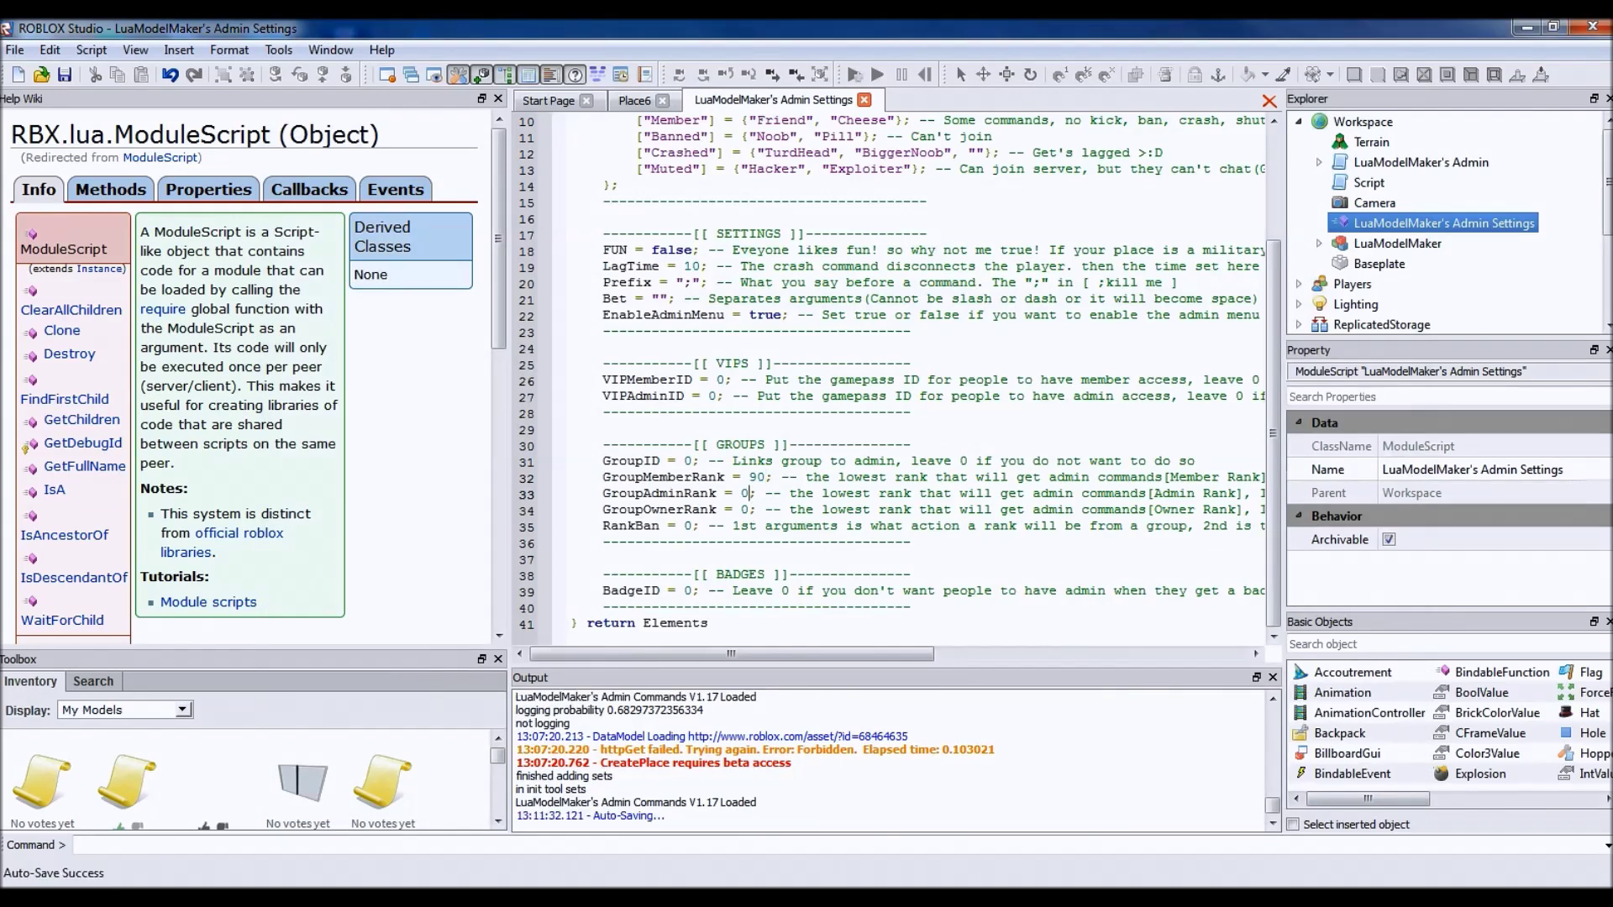
key("BackSpace")
type("220")
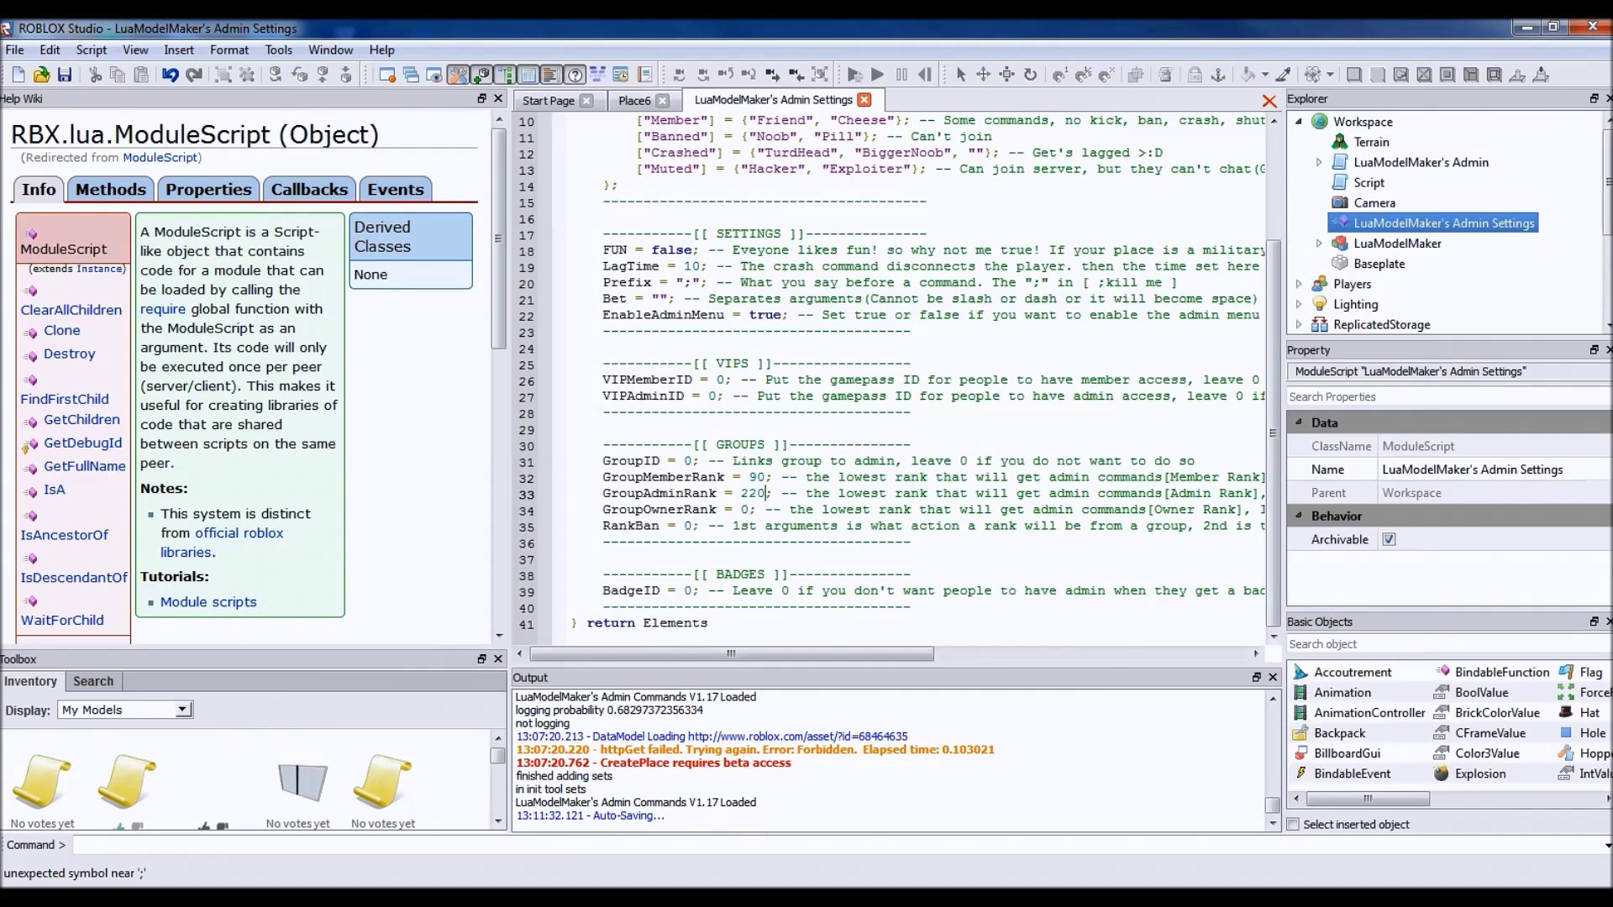
key("alt+Tab")
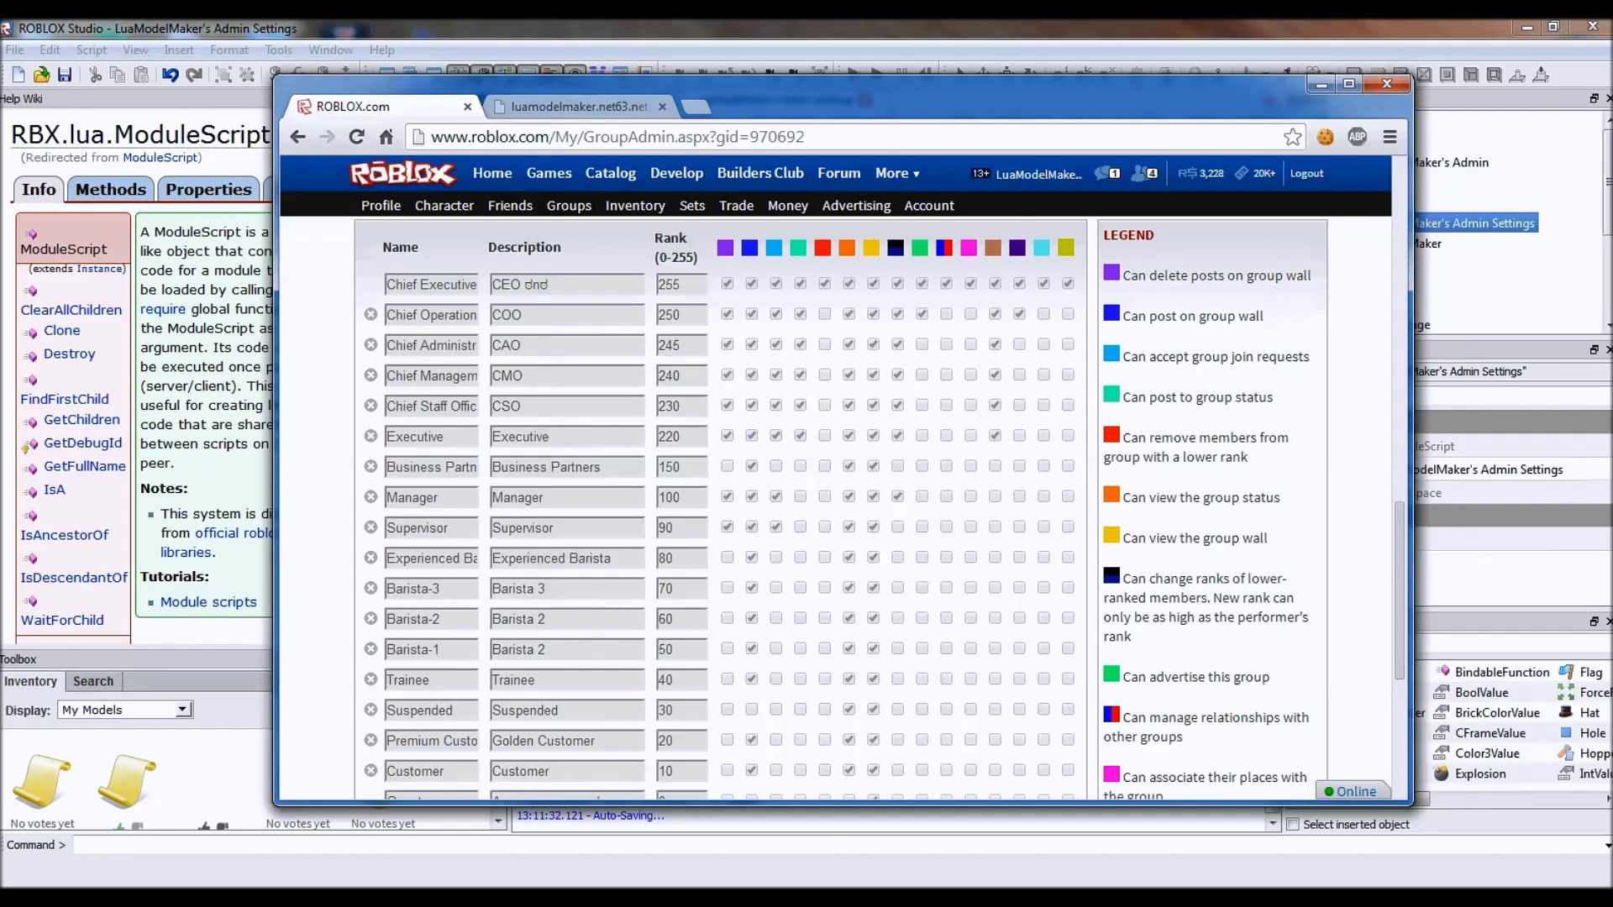
key("alt+Tab")
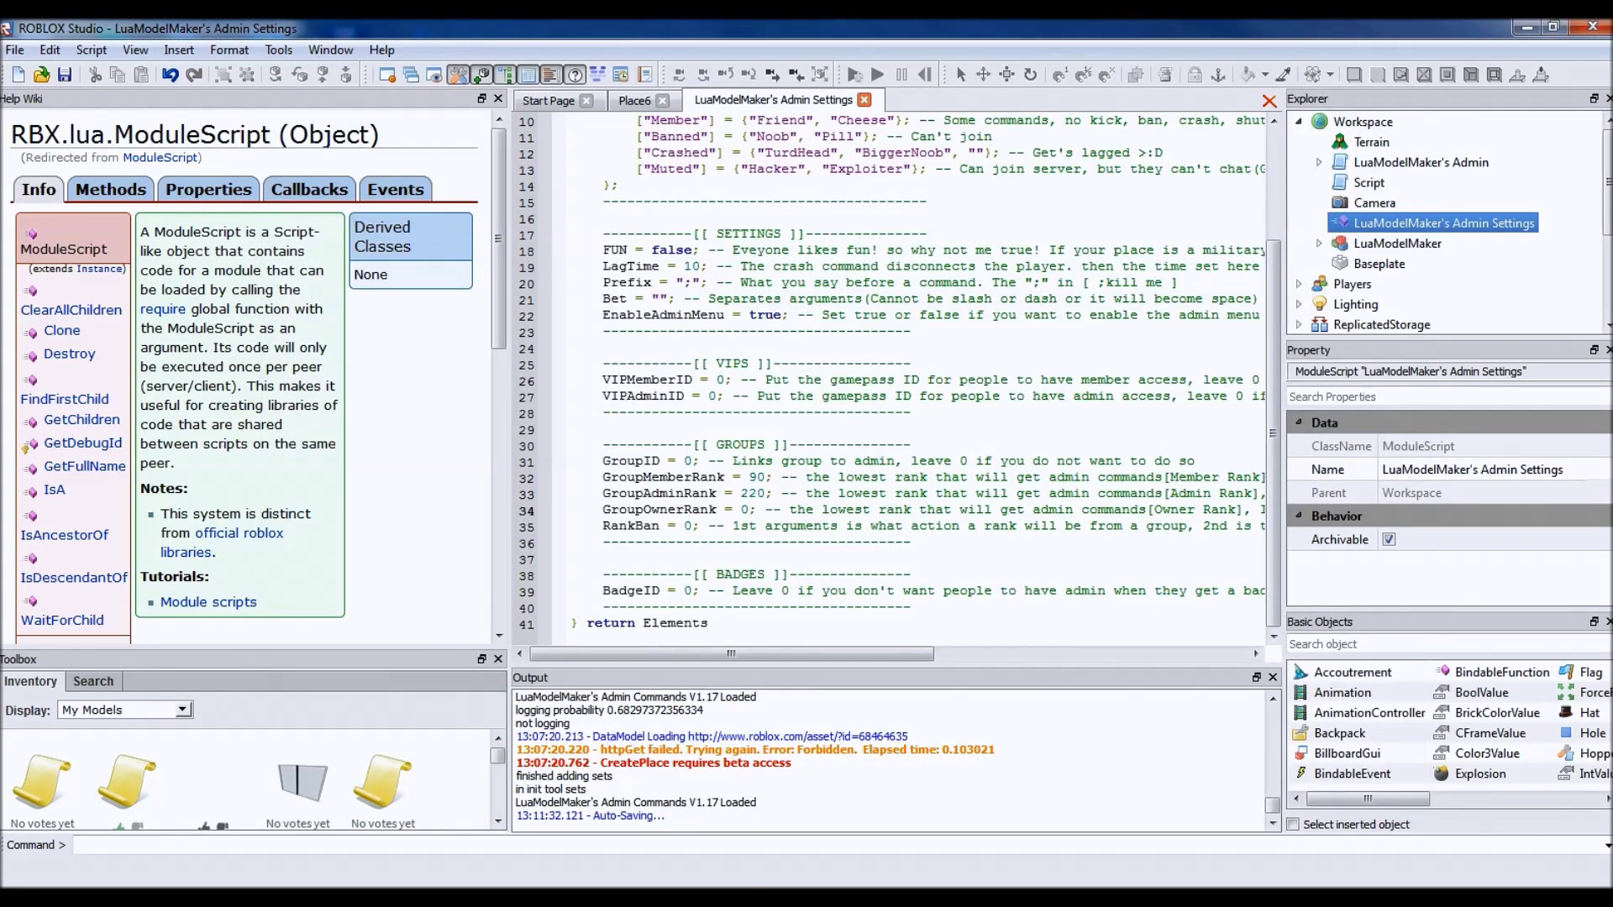
Step: Set GroupOwnerRank to 250 and RankBan to 30, then select the BadgeID value
key("BackSpace")
type("250")
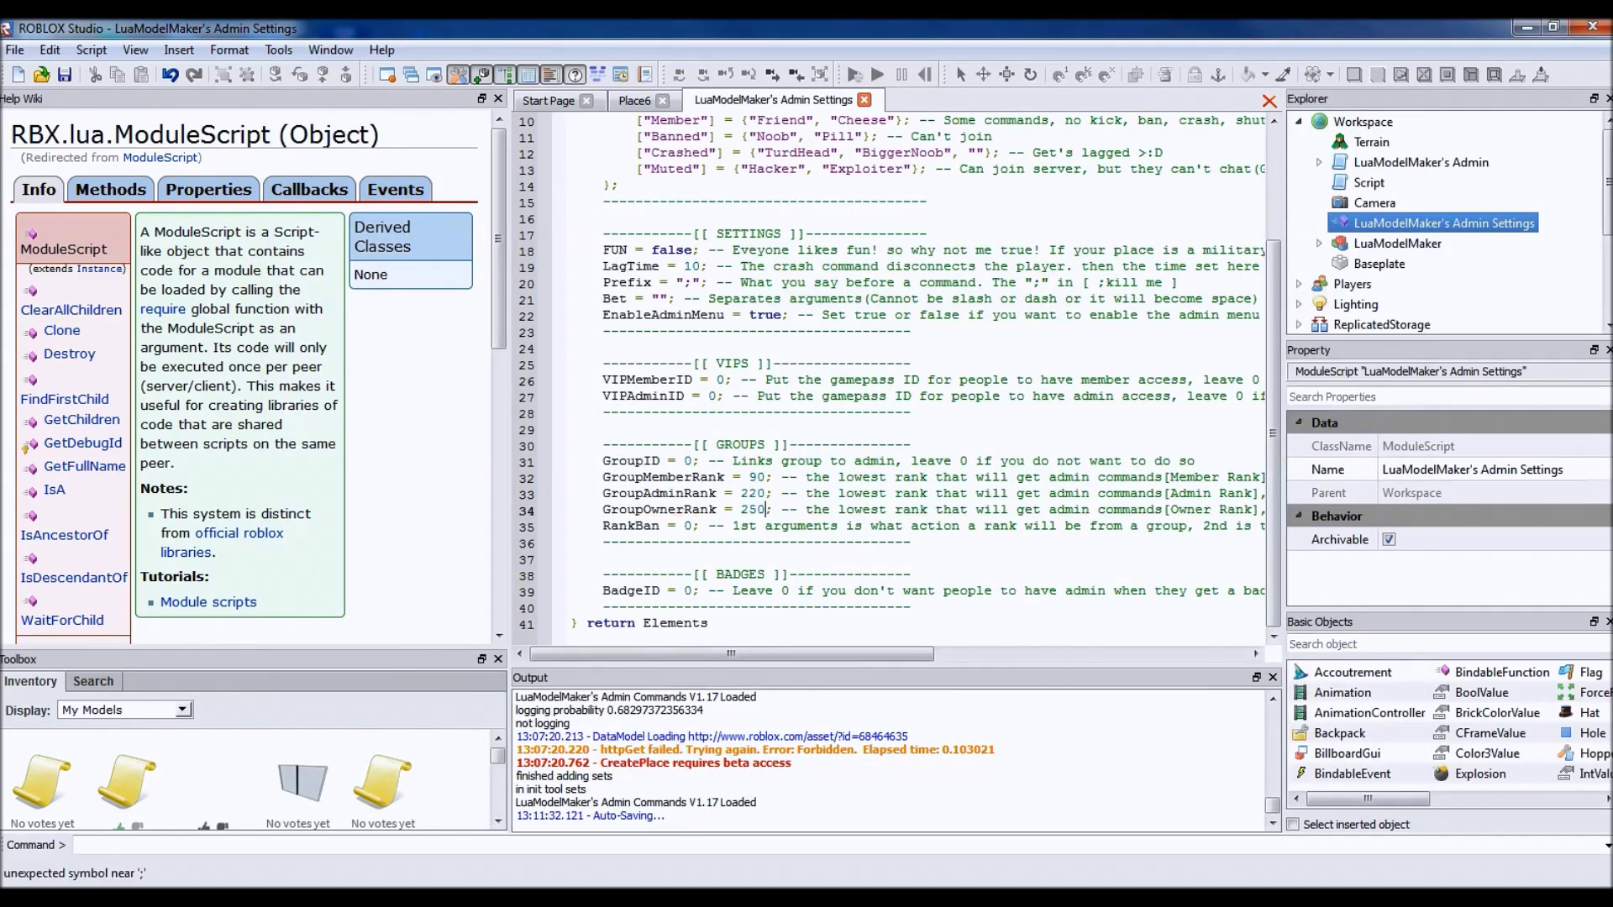
key("alt+Tab")
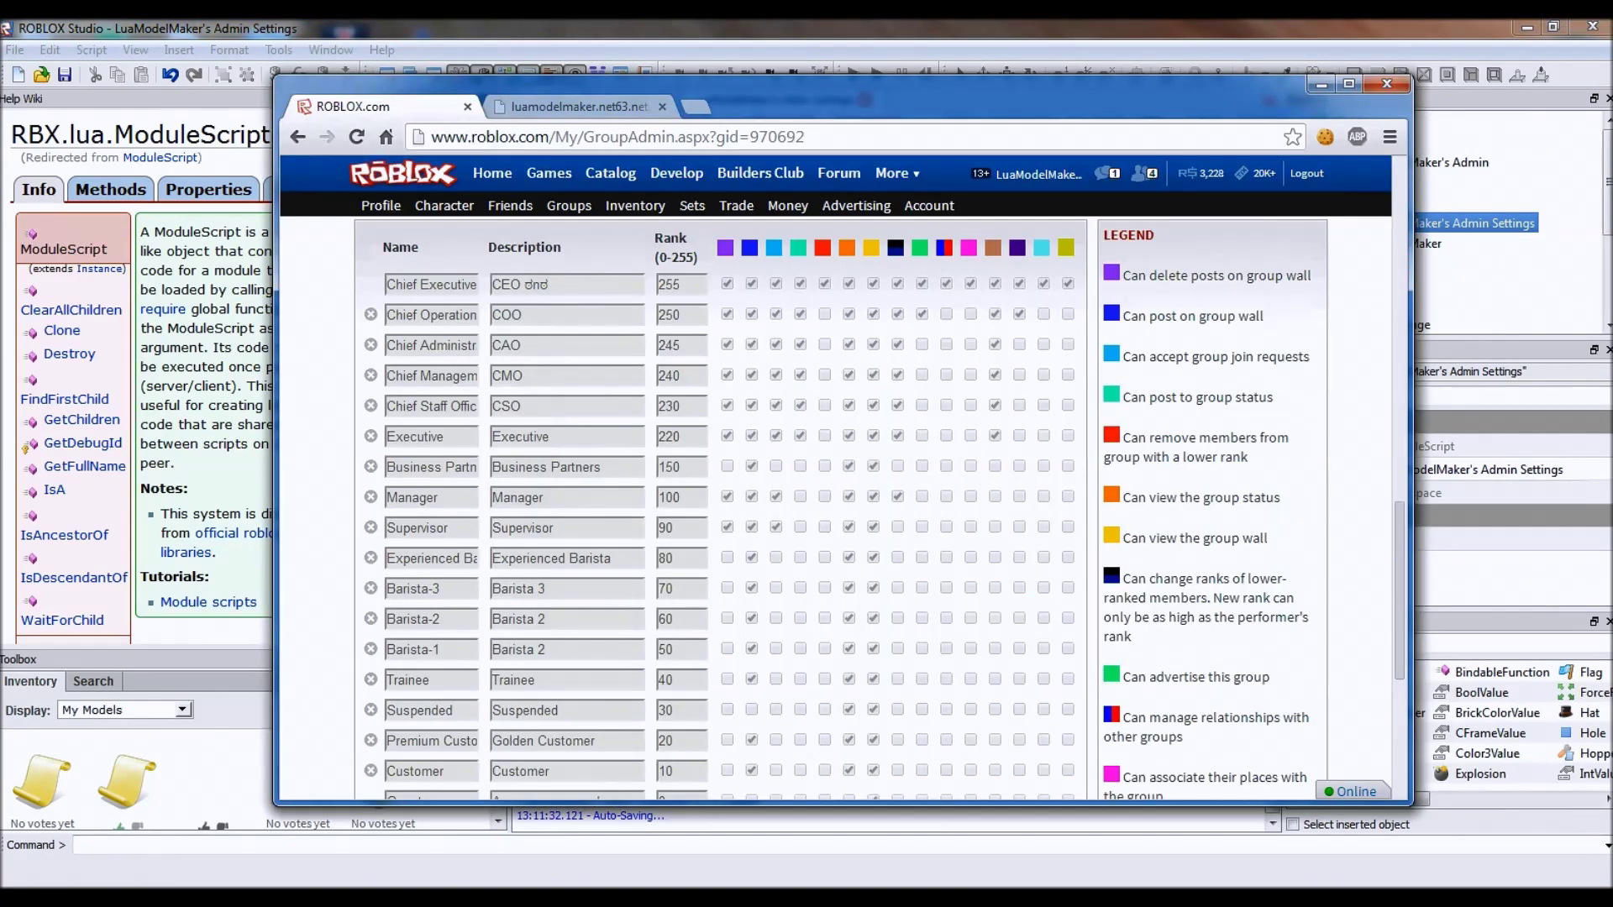
scroll(841, 504, "down", 2)
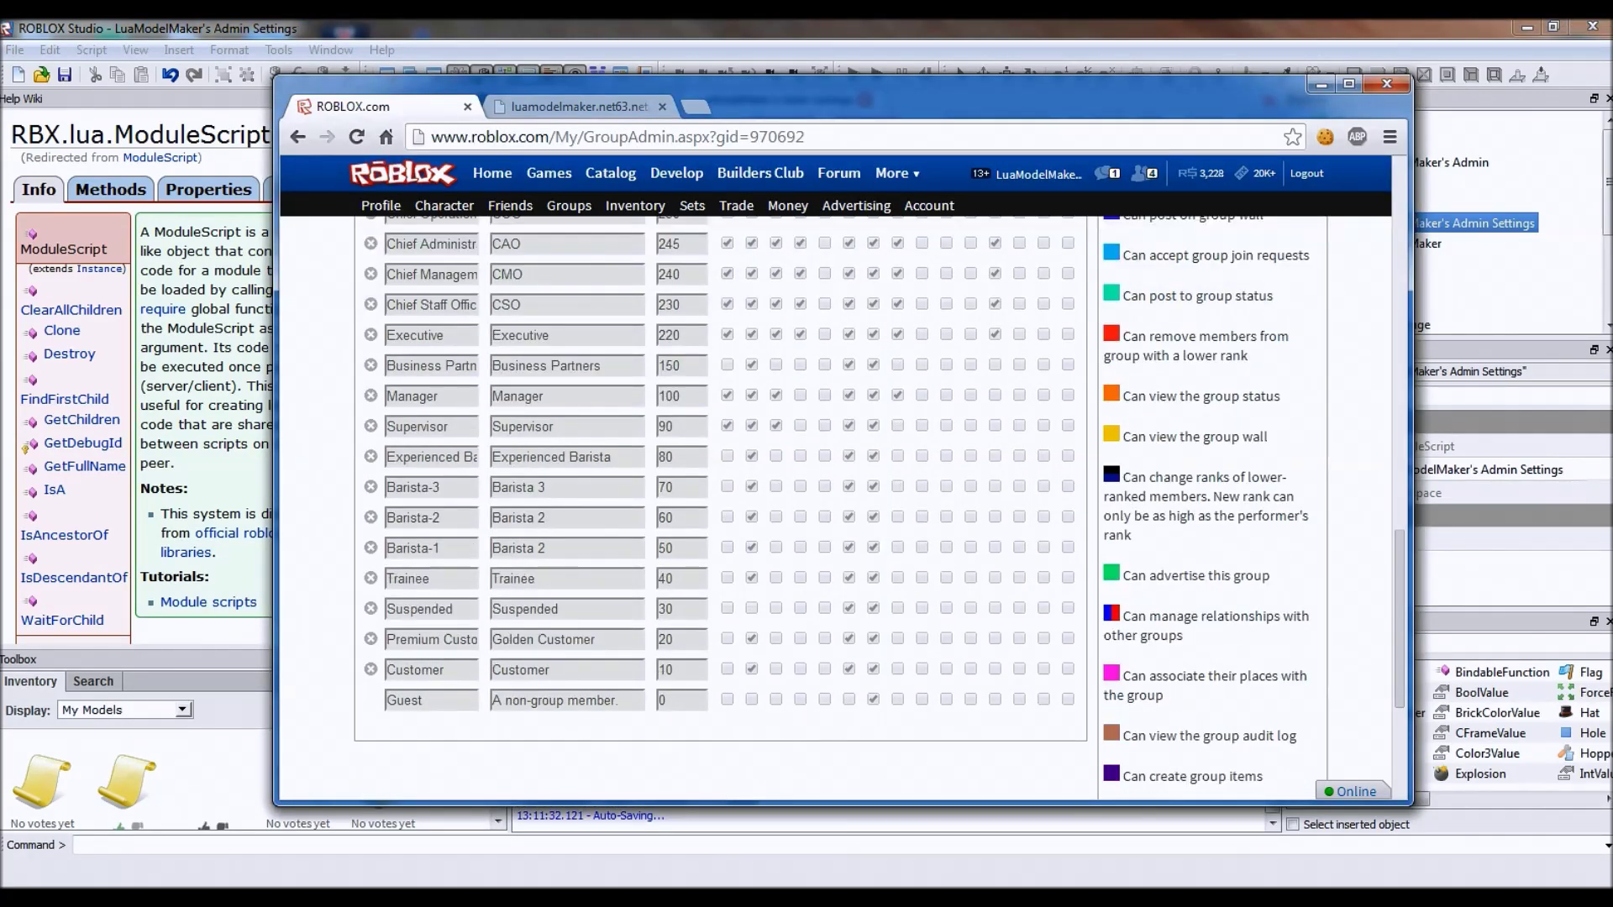
key("alt+Tab")
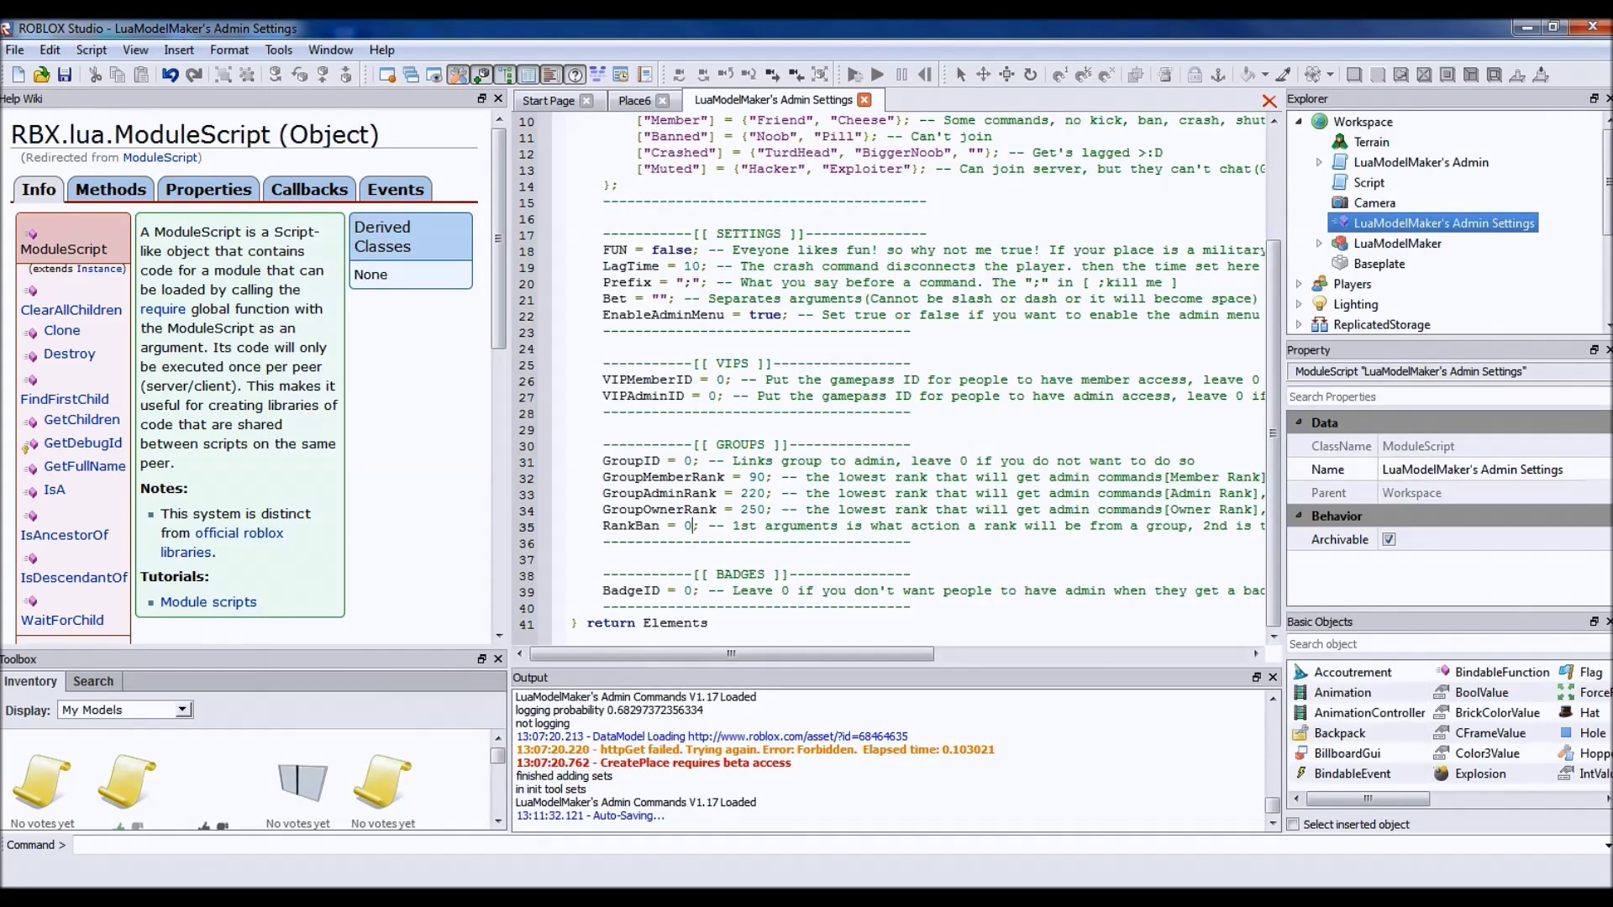
key("BackSpace")
type("30")
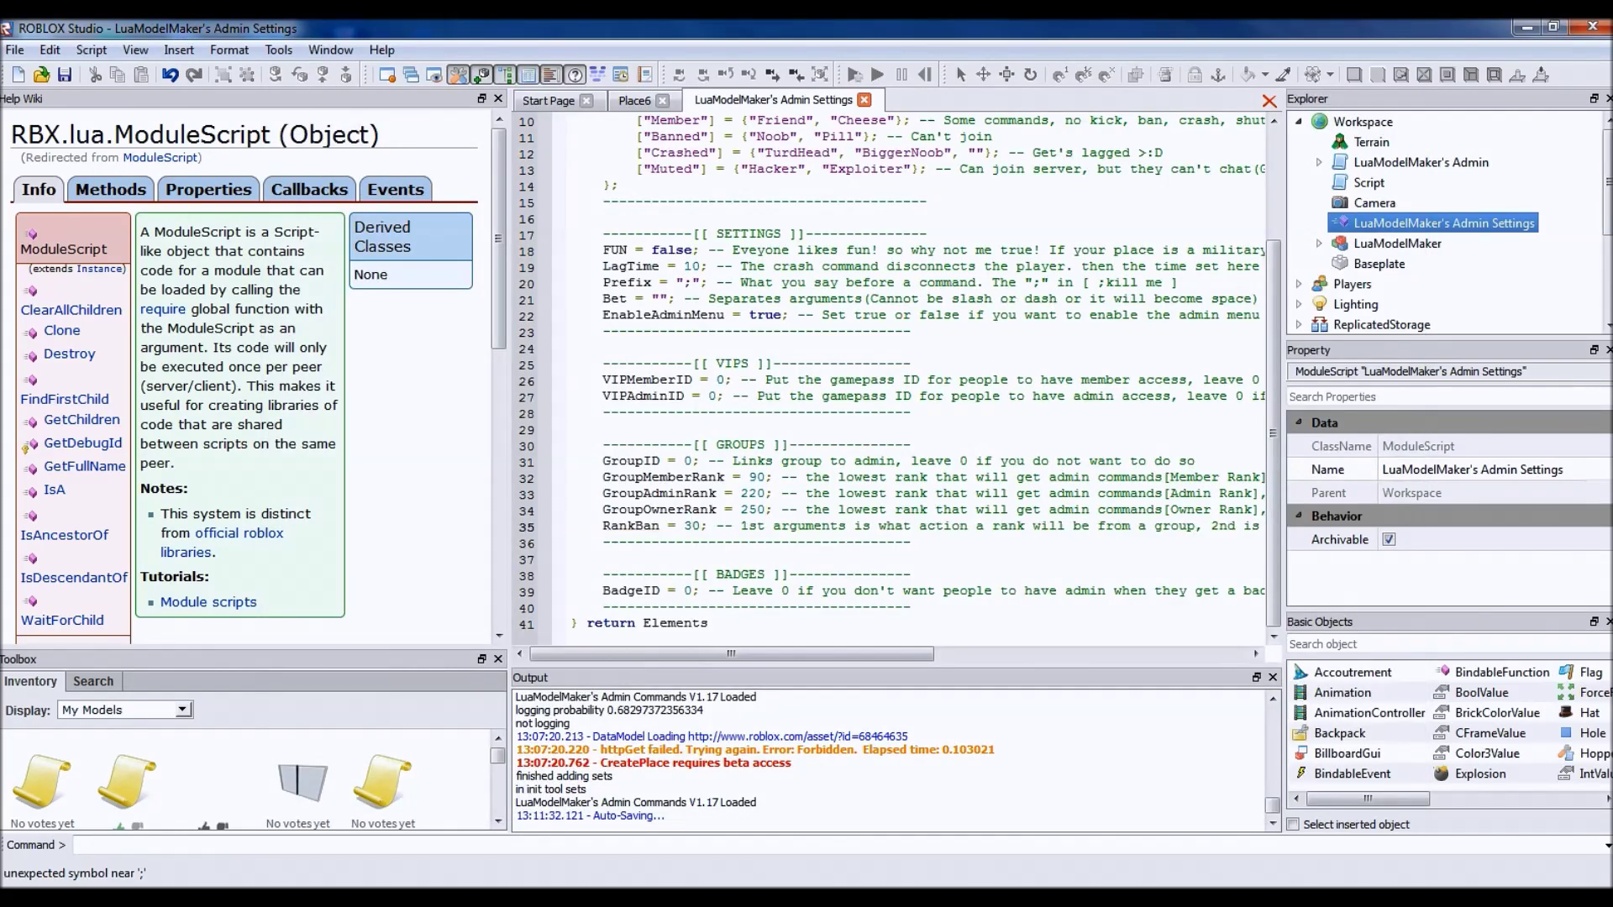
key("shift+Left")
key("alt+Tab")
key("alt+Tab")
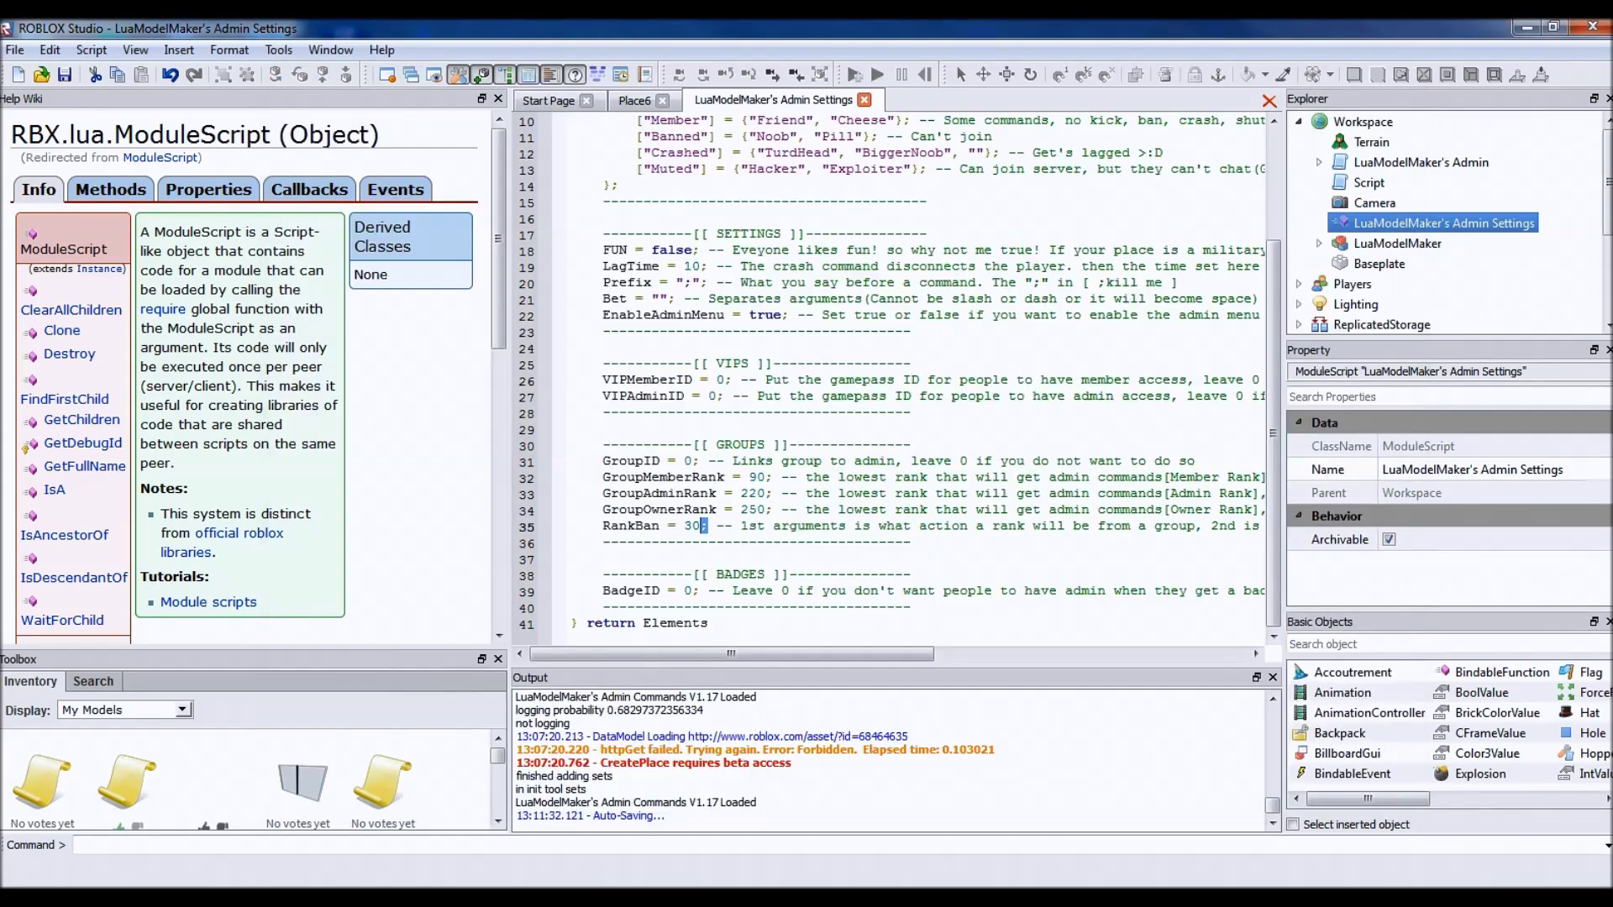
left_click(661, 493)
double_click(681, 591)
key("alt+Tab")
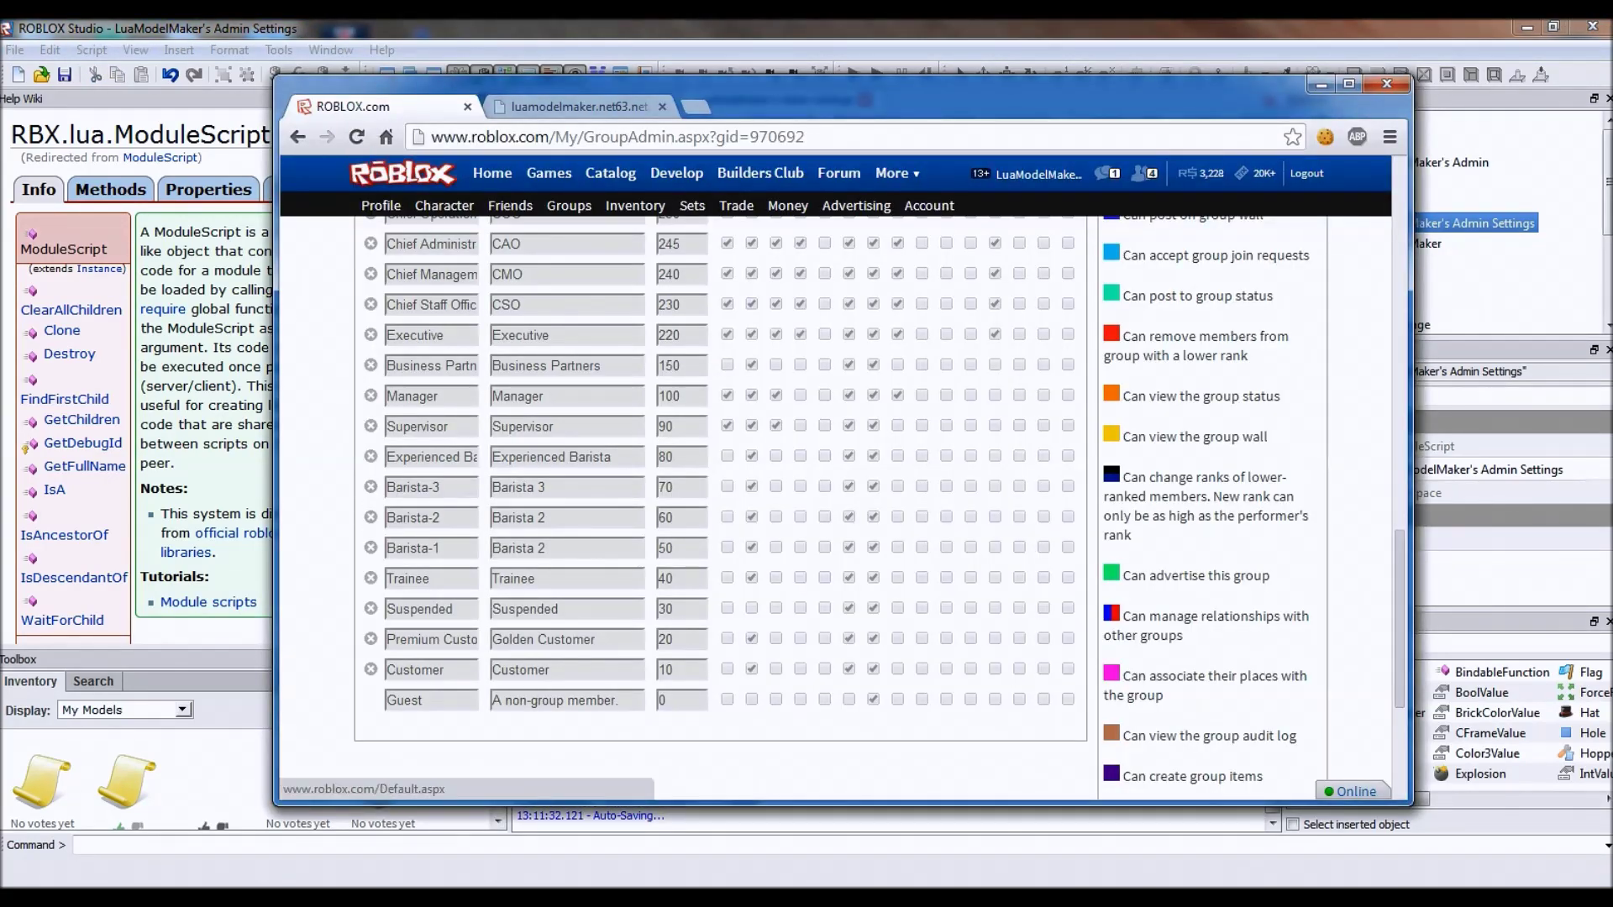
Step: Go back to the admin model's page and select its item ID 145383463
key("alt+Left")
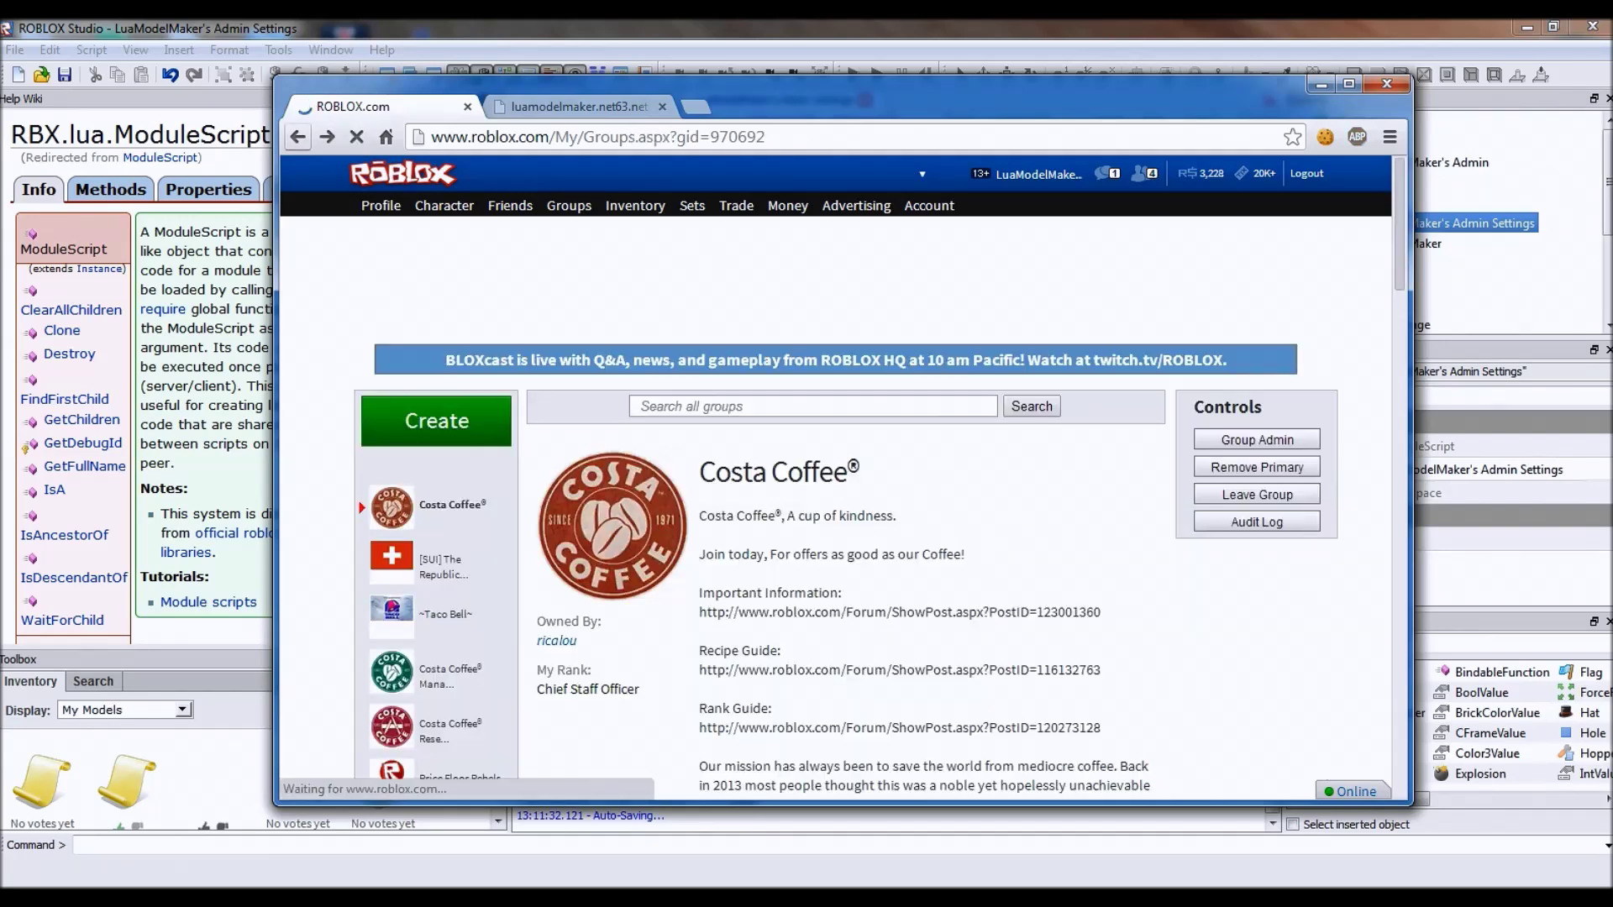
key("alt+Left")
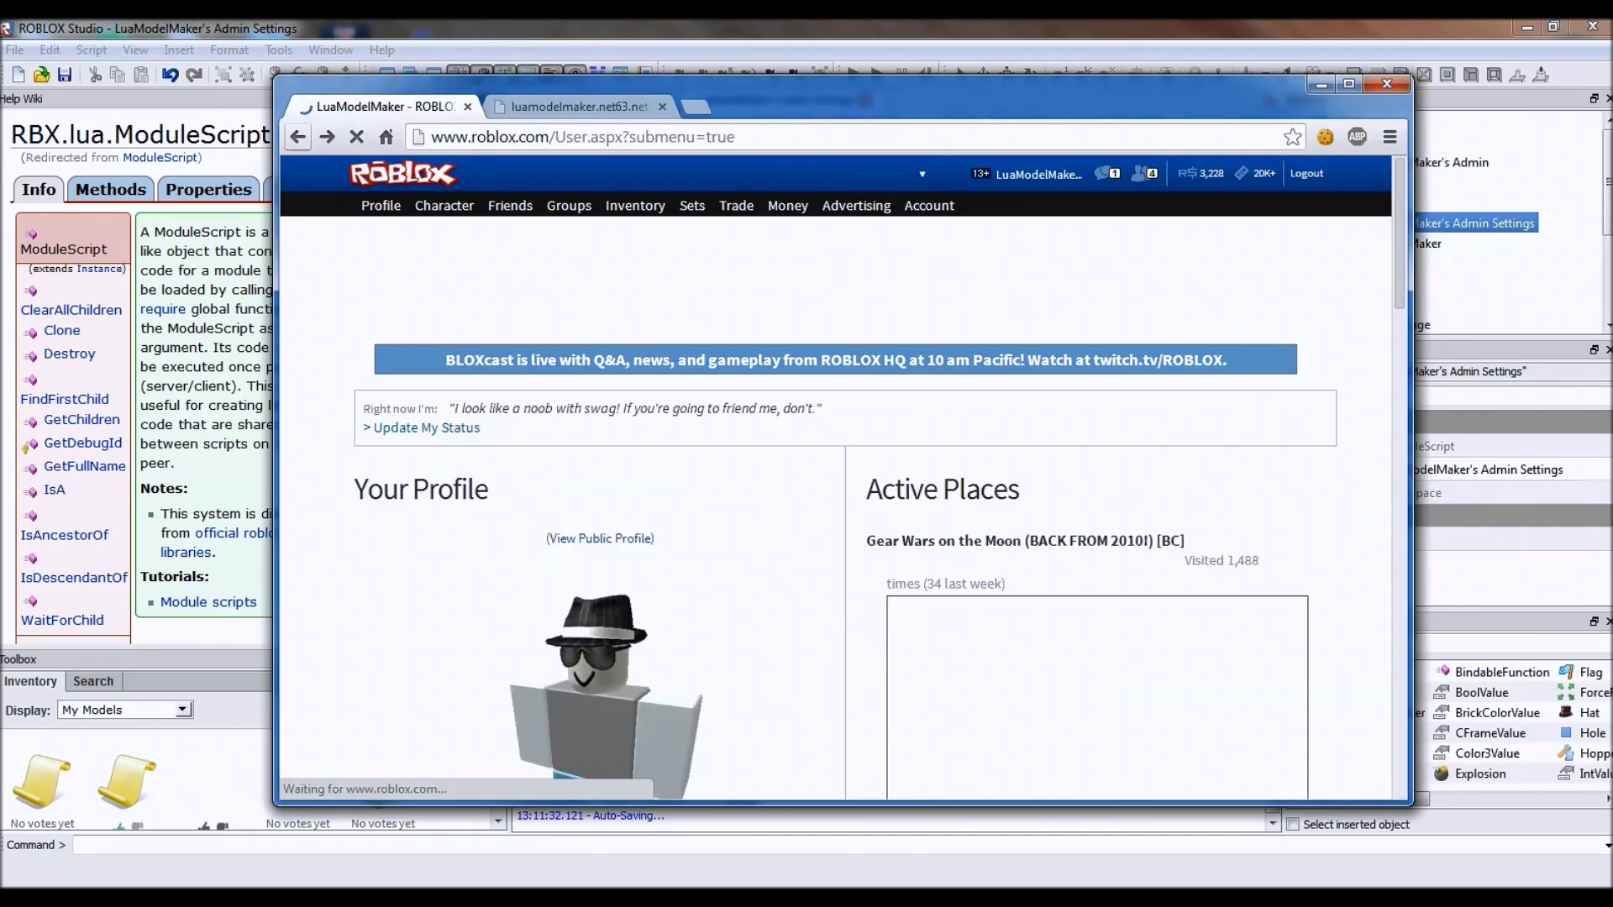
key("alt+Left")
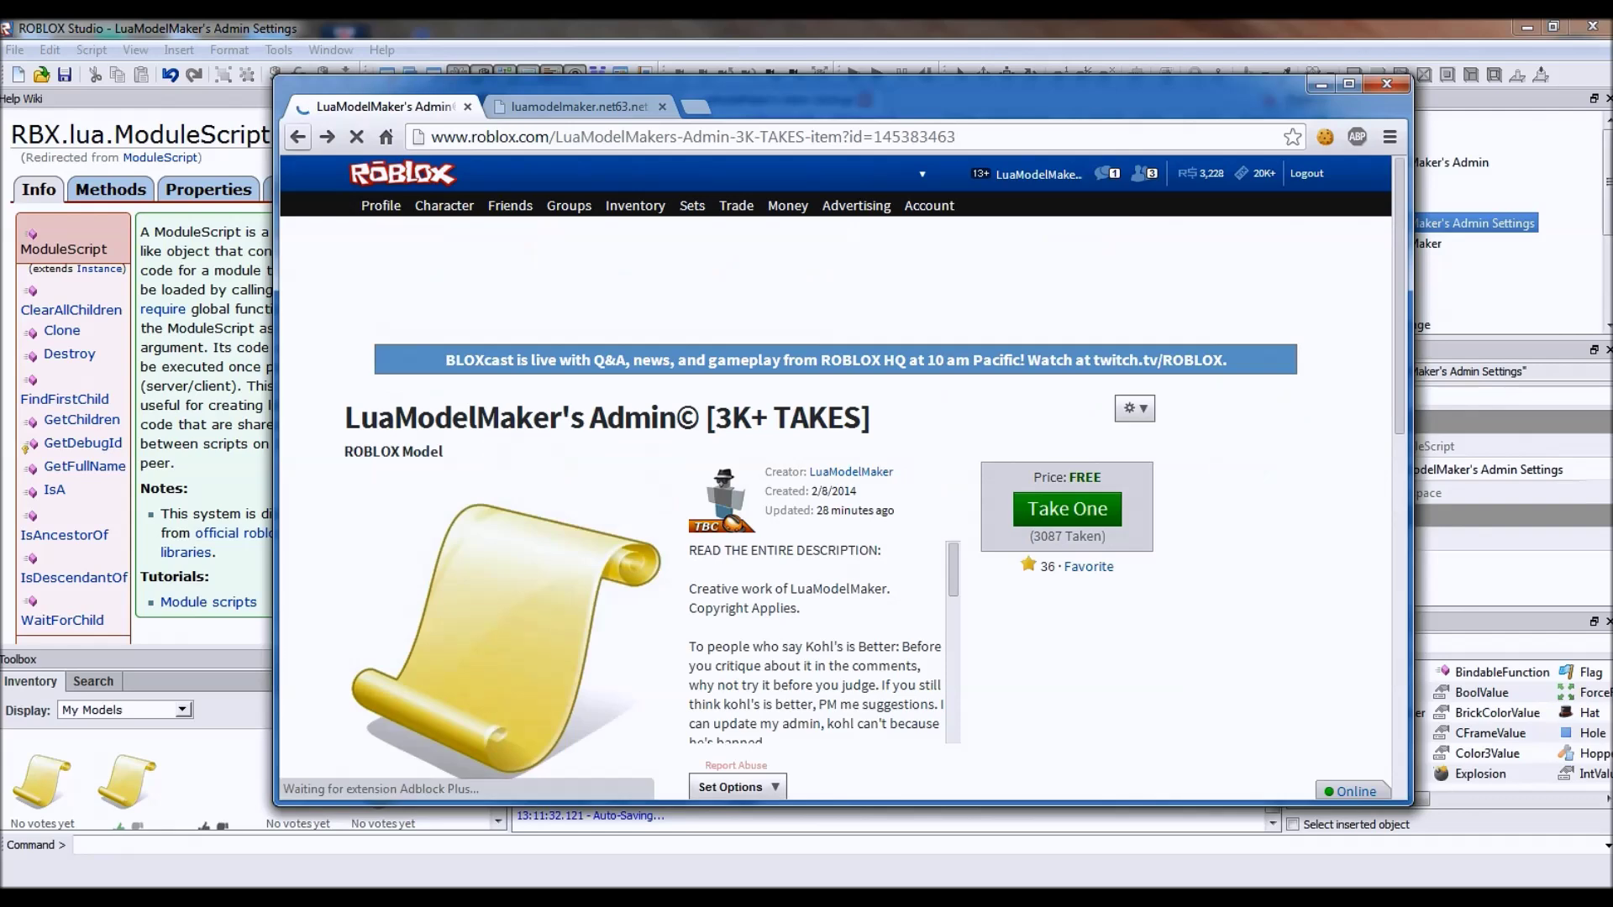
left_click_drag(901, 136, 873, 136)
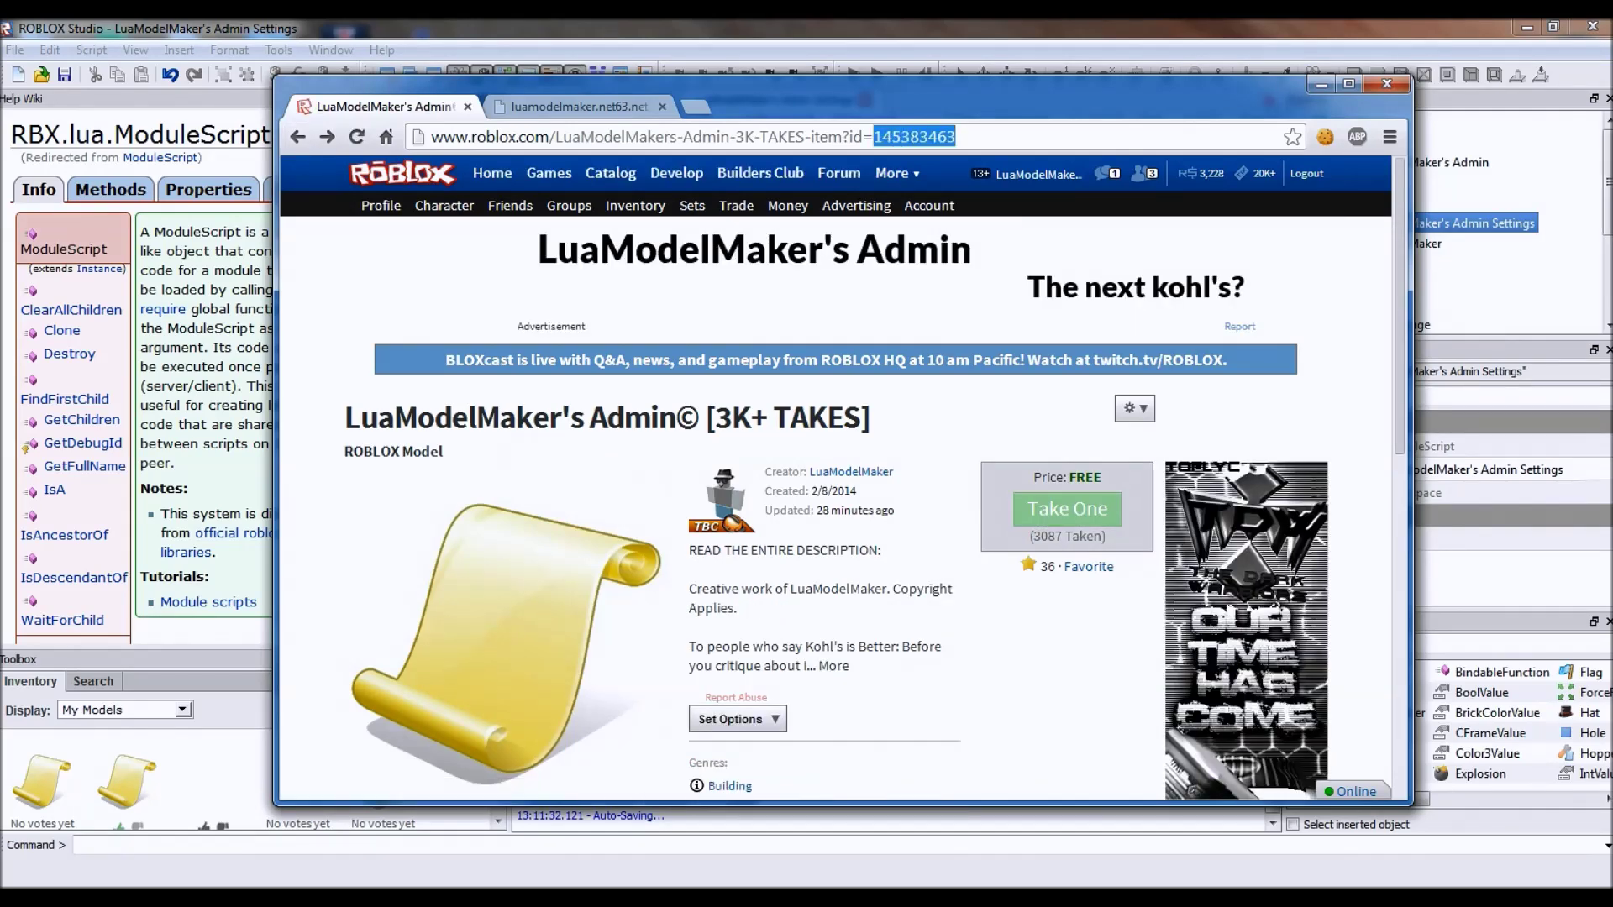
Step: In Studio, select the BadgeID value and open the LuaModelMaker's Admin script
key("alt+Tab")
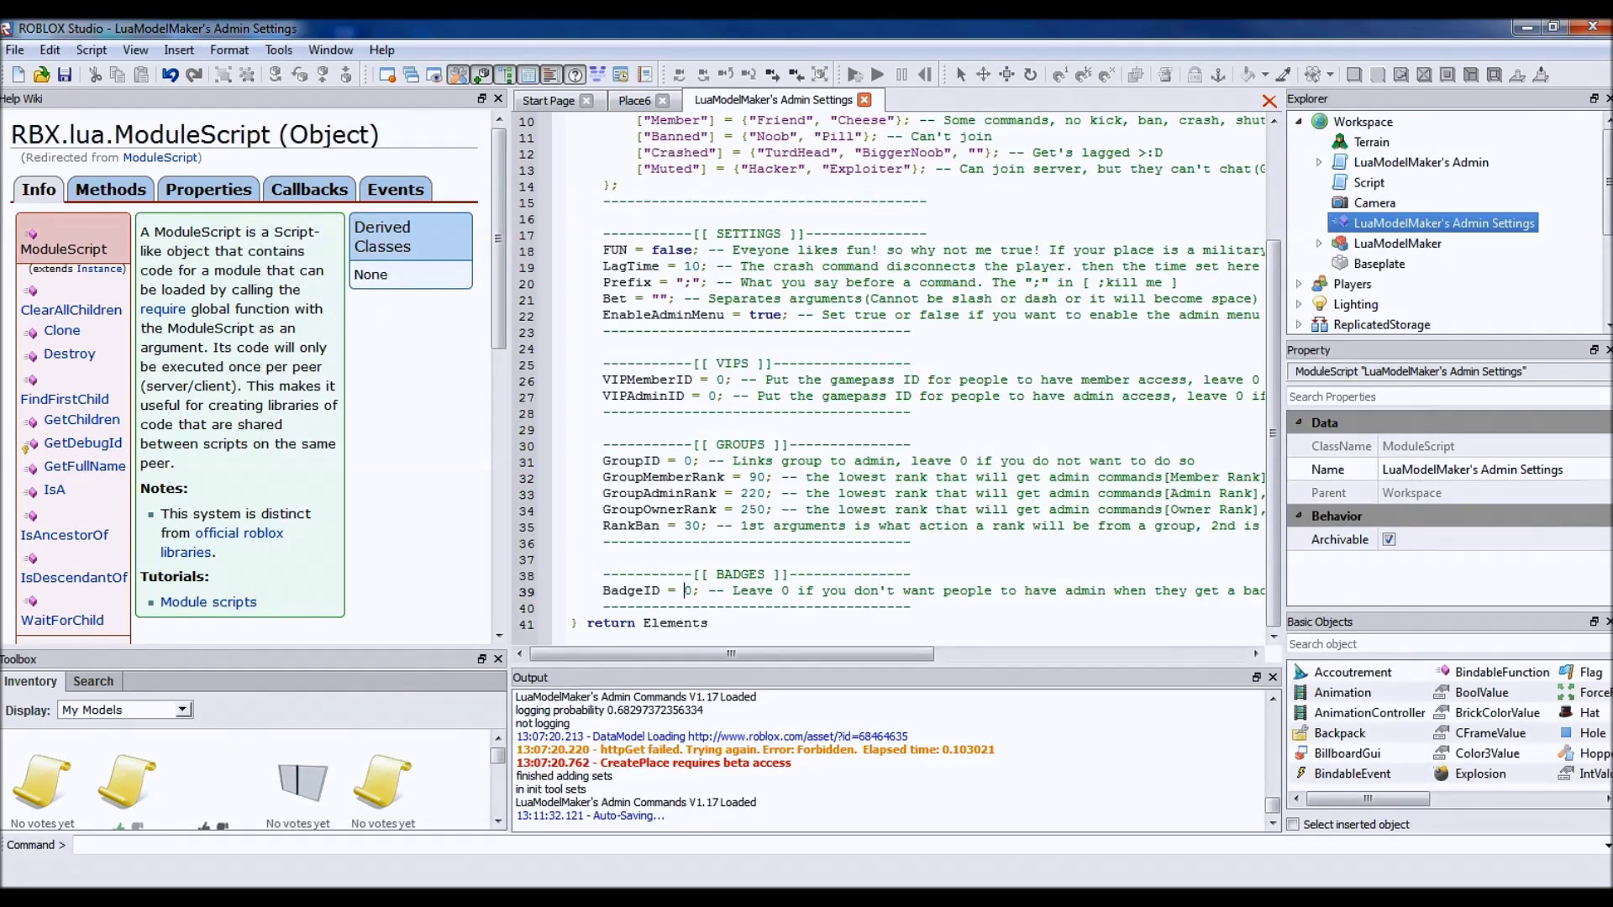
double_click(689, 591)
scroll(882, 379, "up", 3)
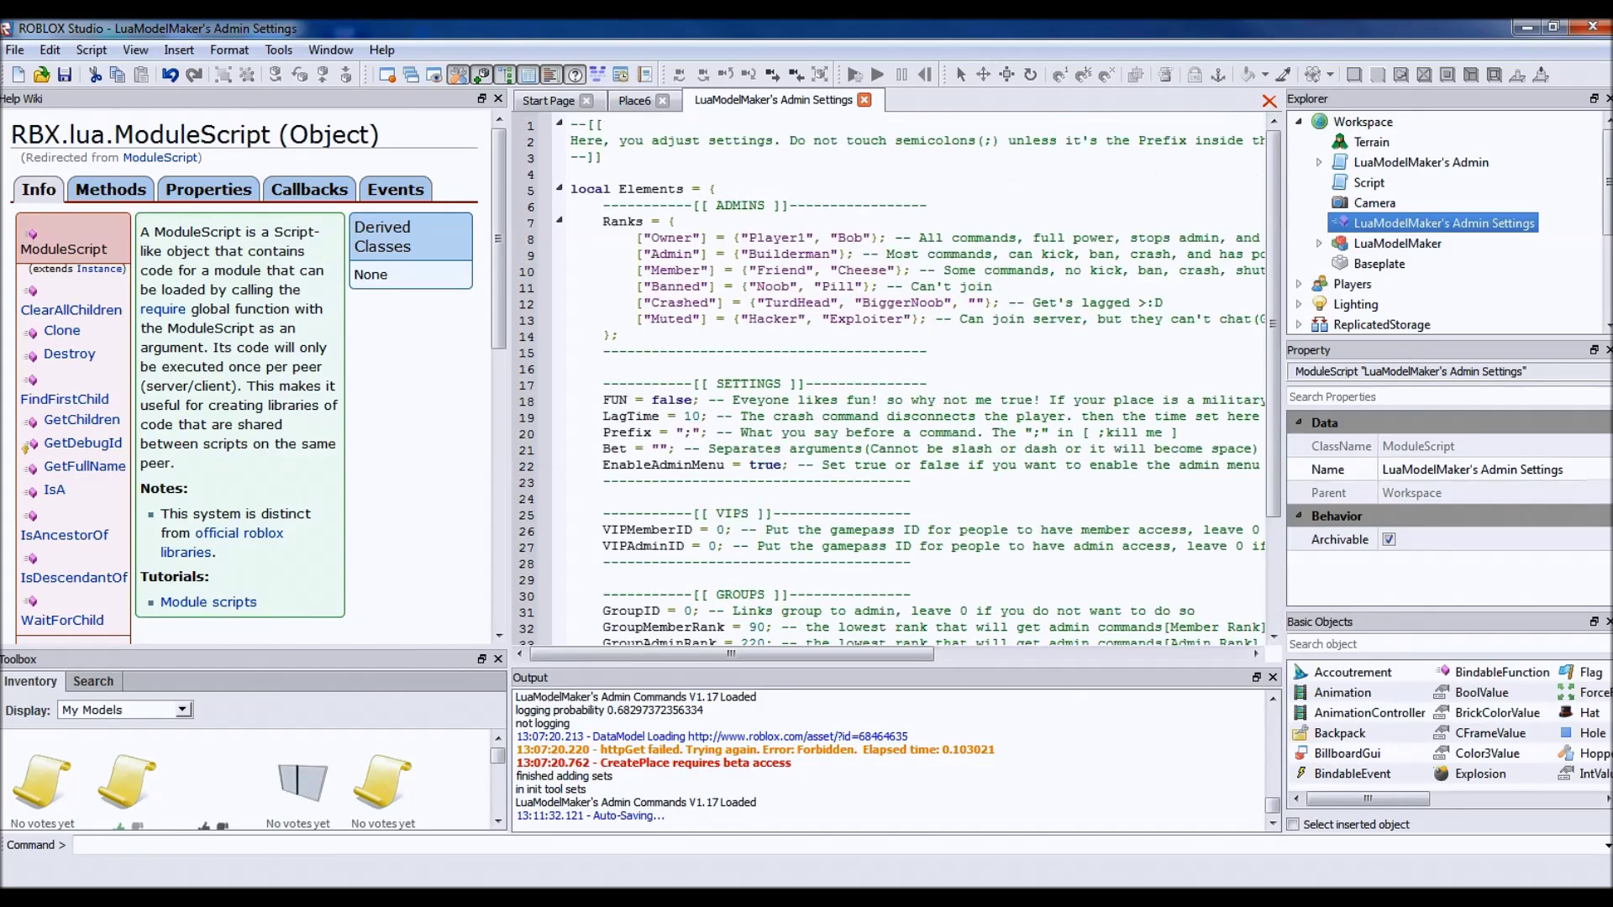
scroll(759, 396, "down", 2)
scroll(759, 396, "down", 1)
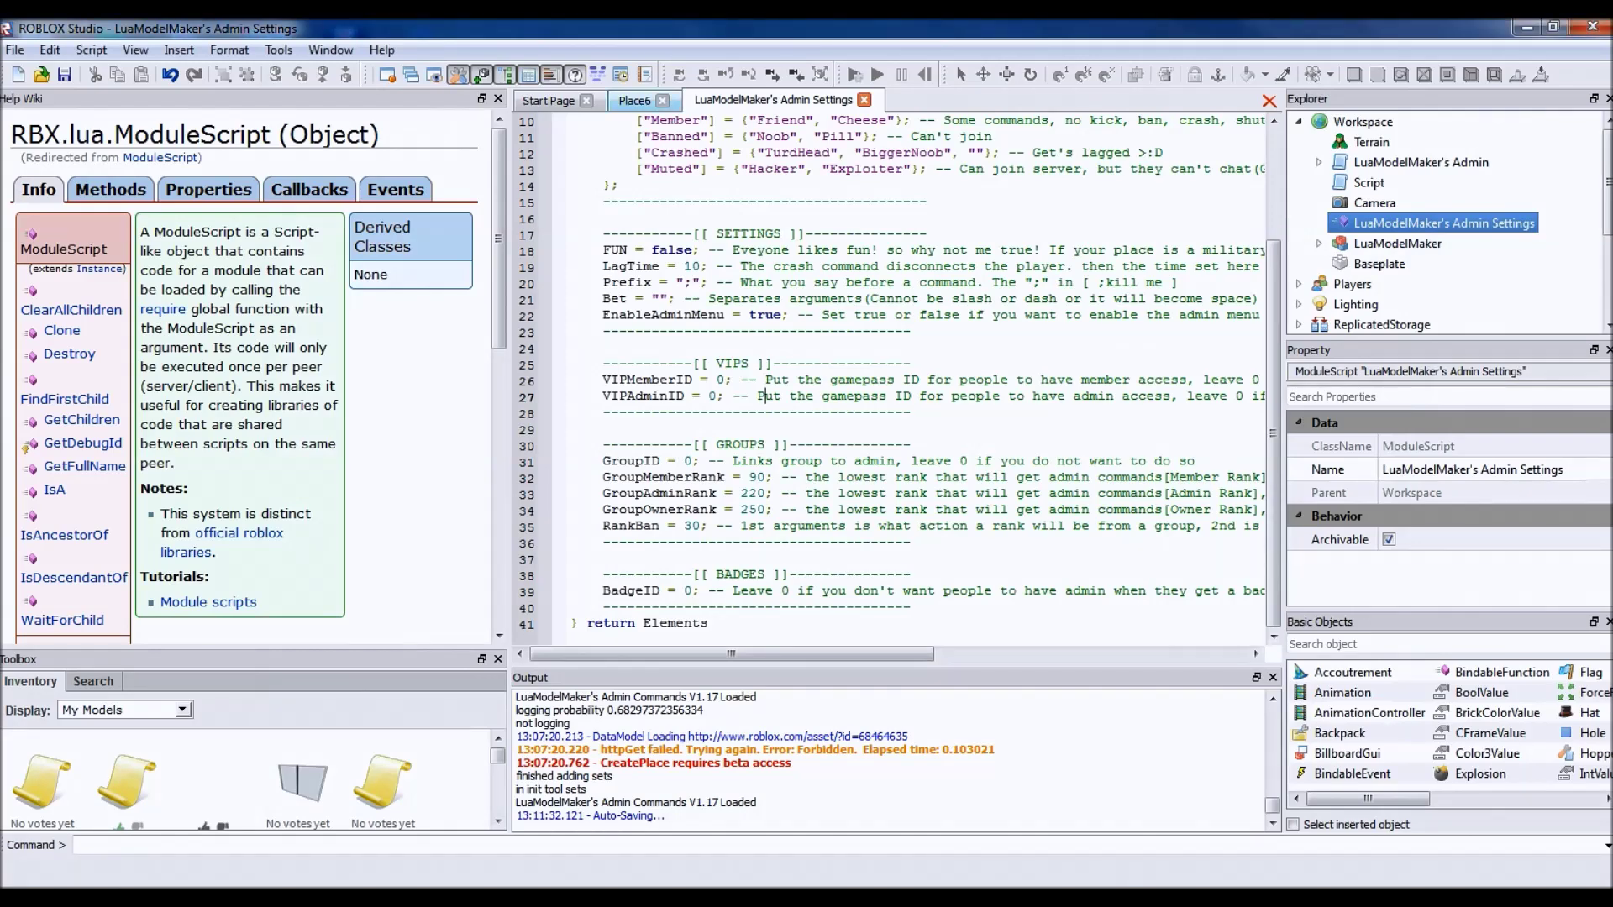
left_click(633, 100)
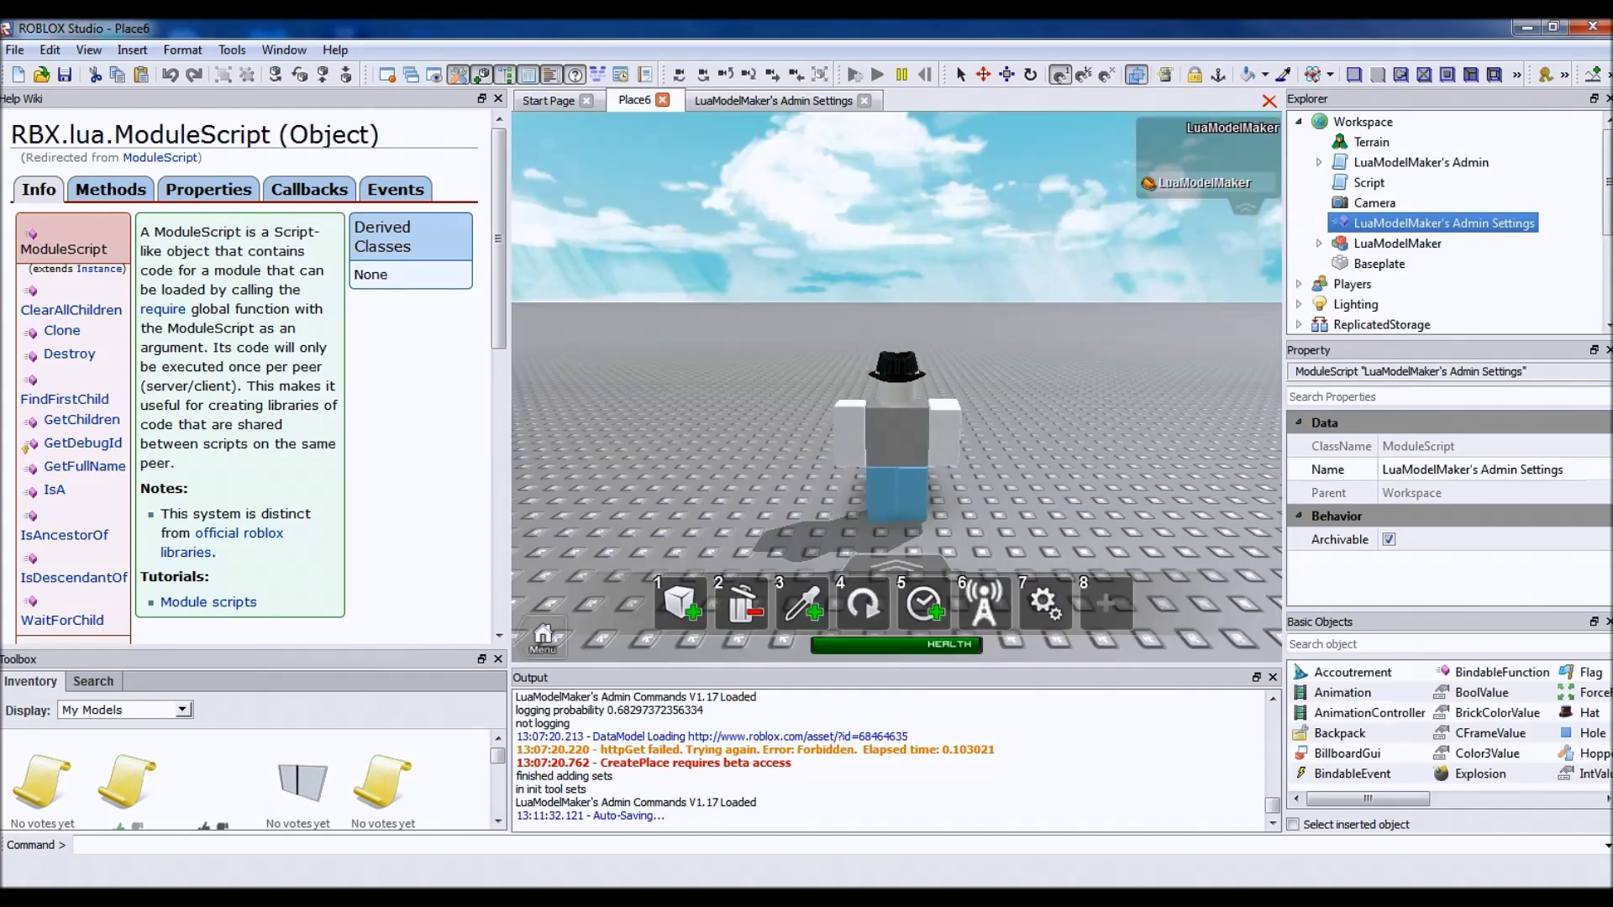
left_click(1421, 161)
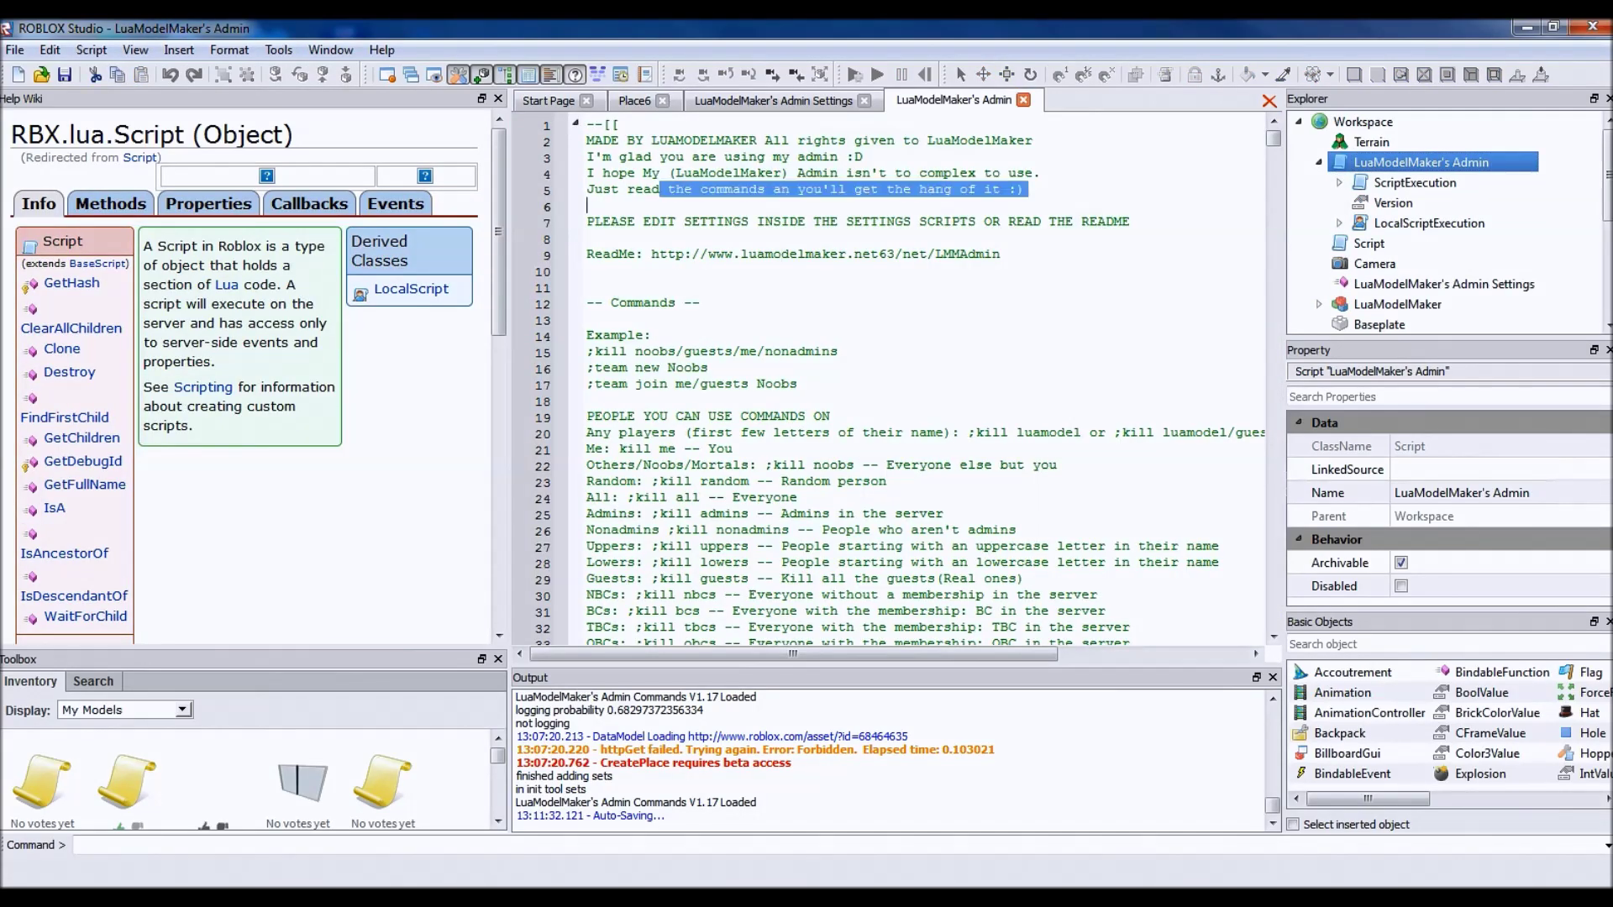
Step: Skim the admin script's instructions, ReadMe link and player target keywords, then return to Place6
left_click_drag(658, 189, 741, 253)
left_click(741, 254)
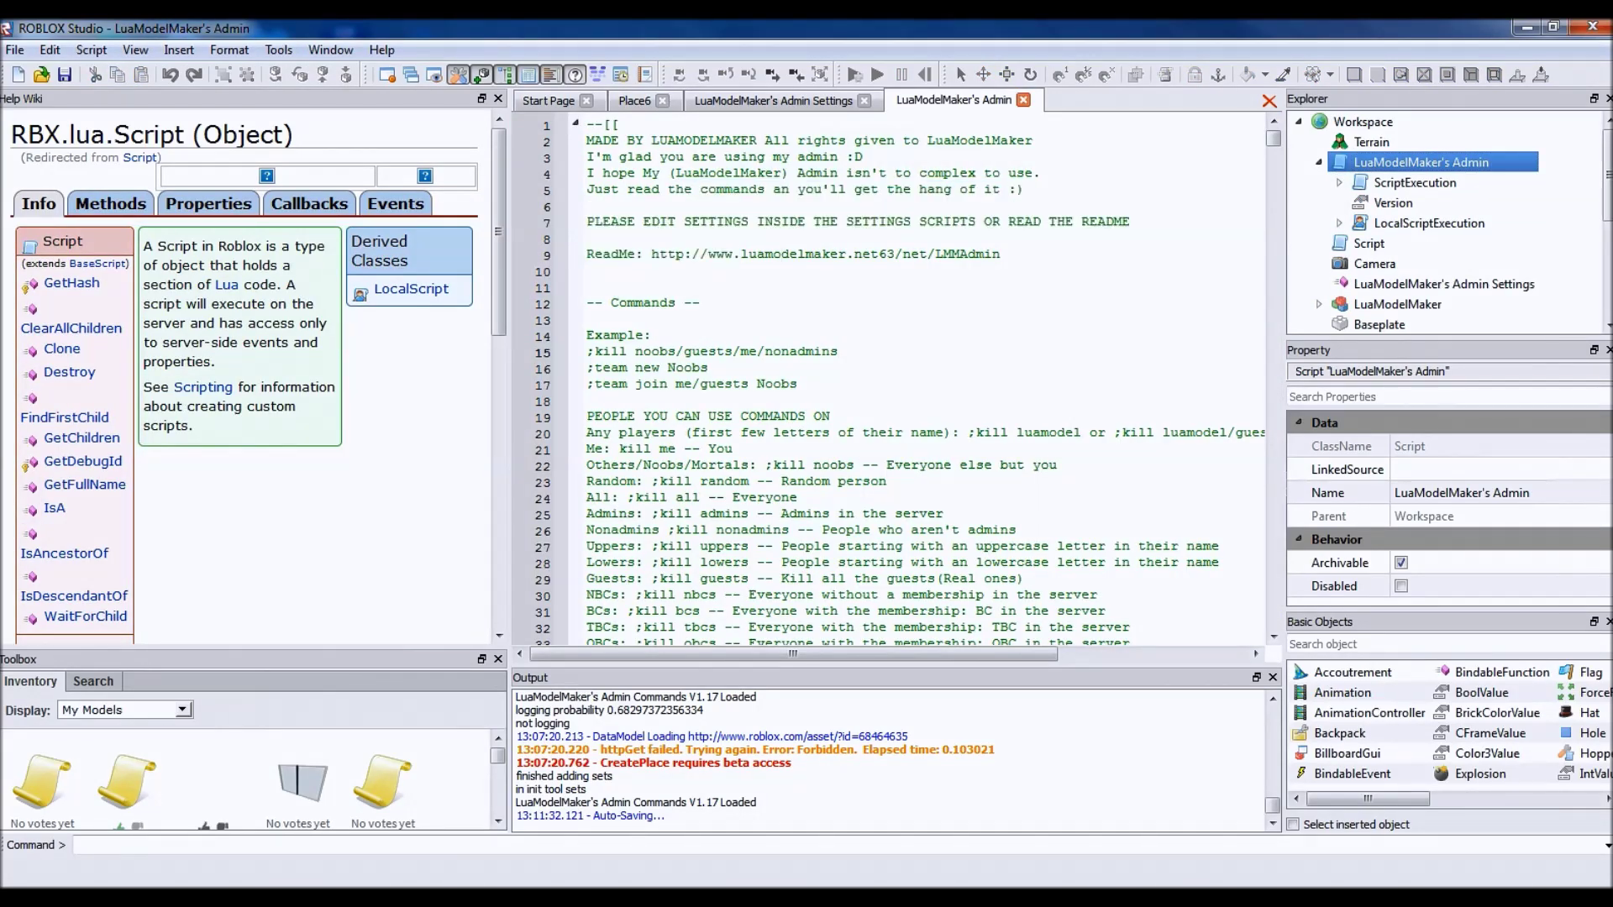
left_click_drag(1002, 254, 651, 253)
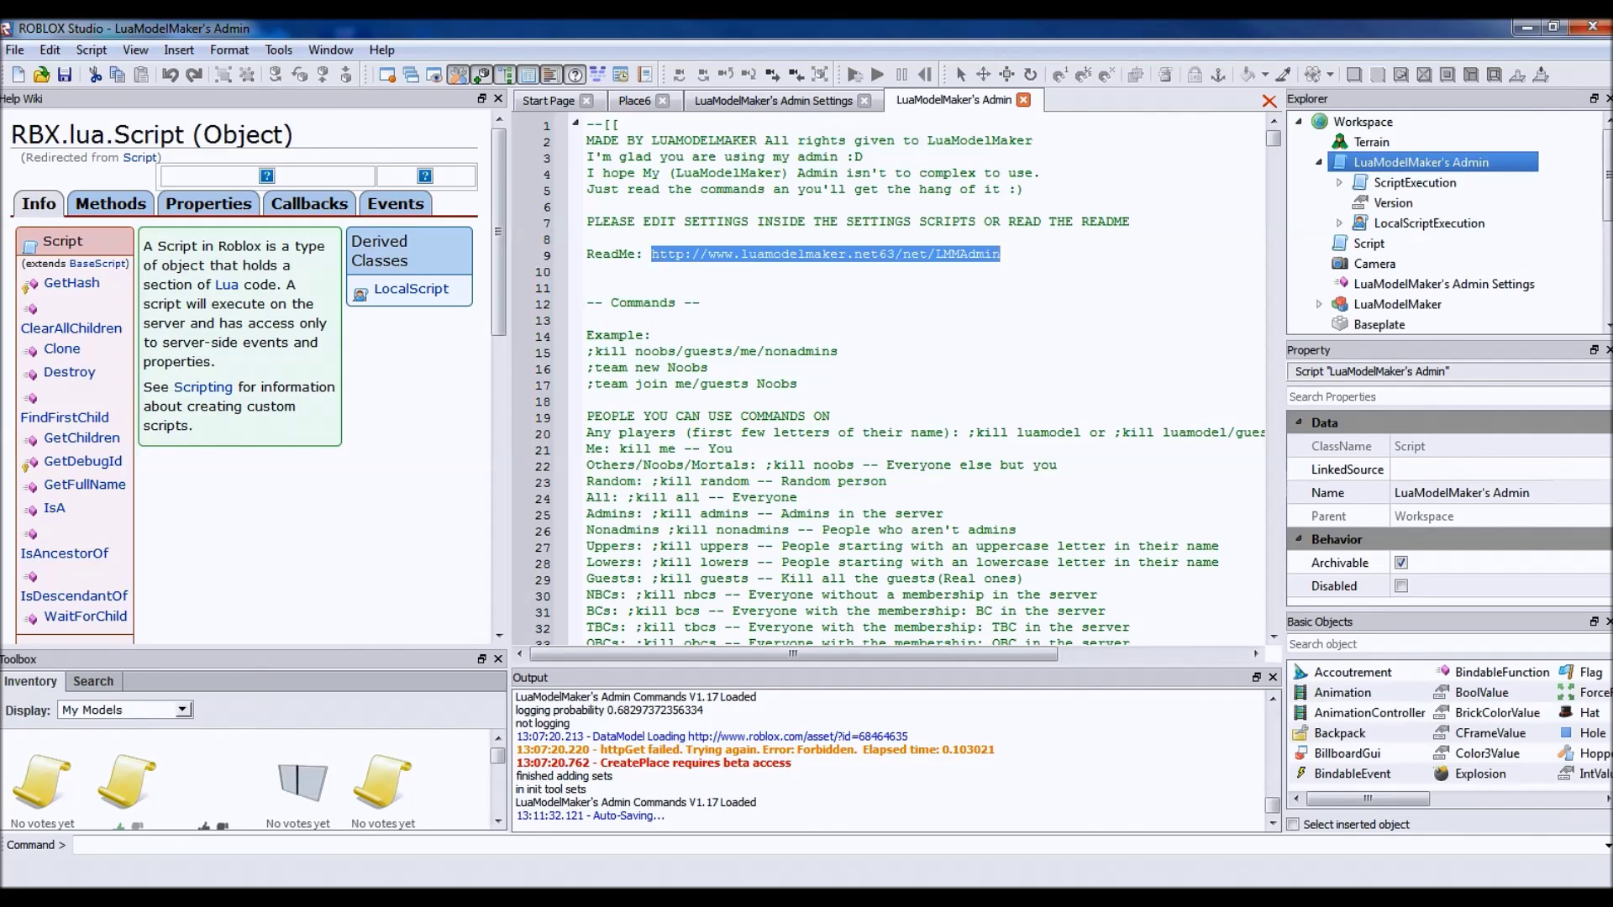
left_click(734, 189)
scroll(615, 283, "down", 3)
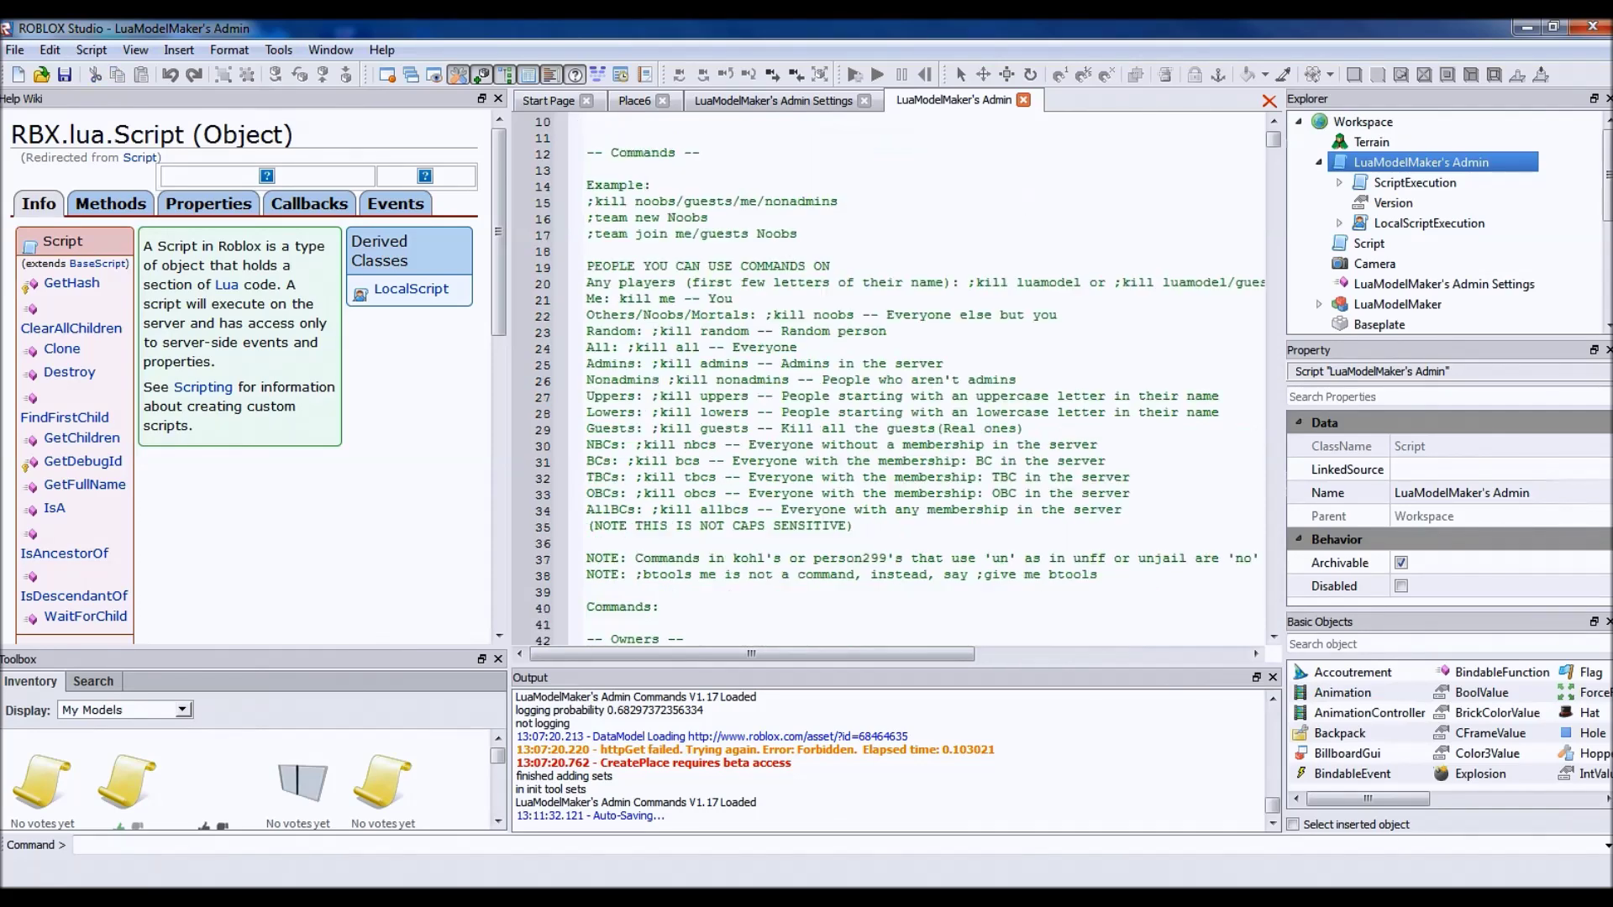
scroll(615, 282, "down", 1)
left_click_drag(616, 282, 679, 428)
left_click(679, 429)
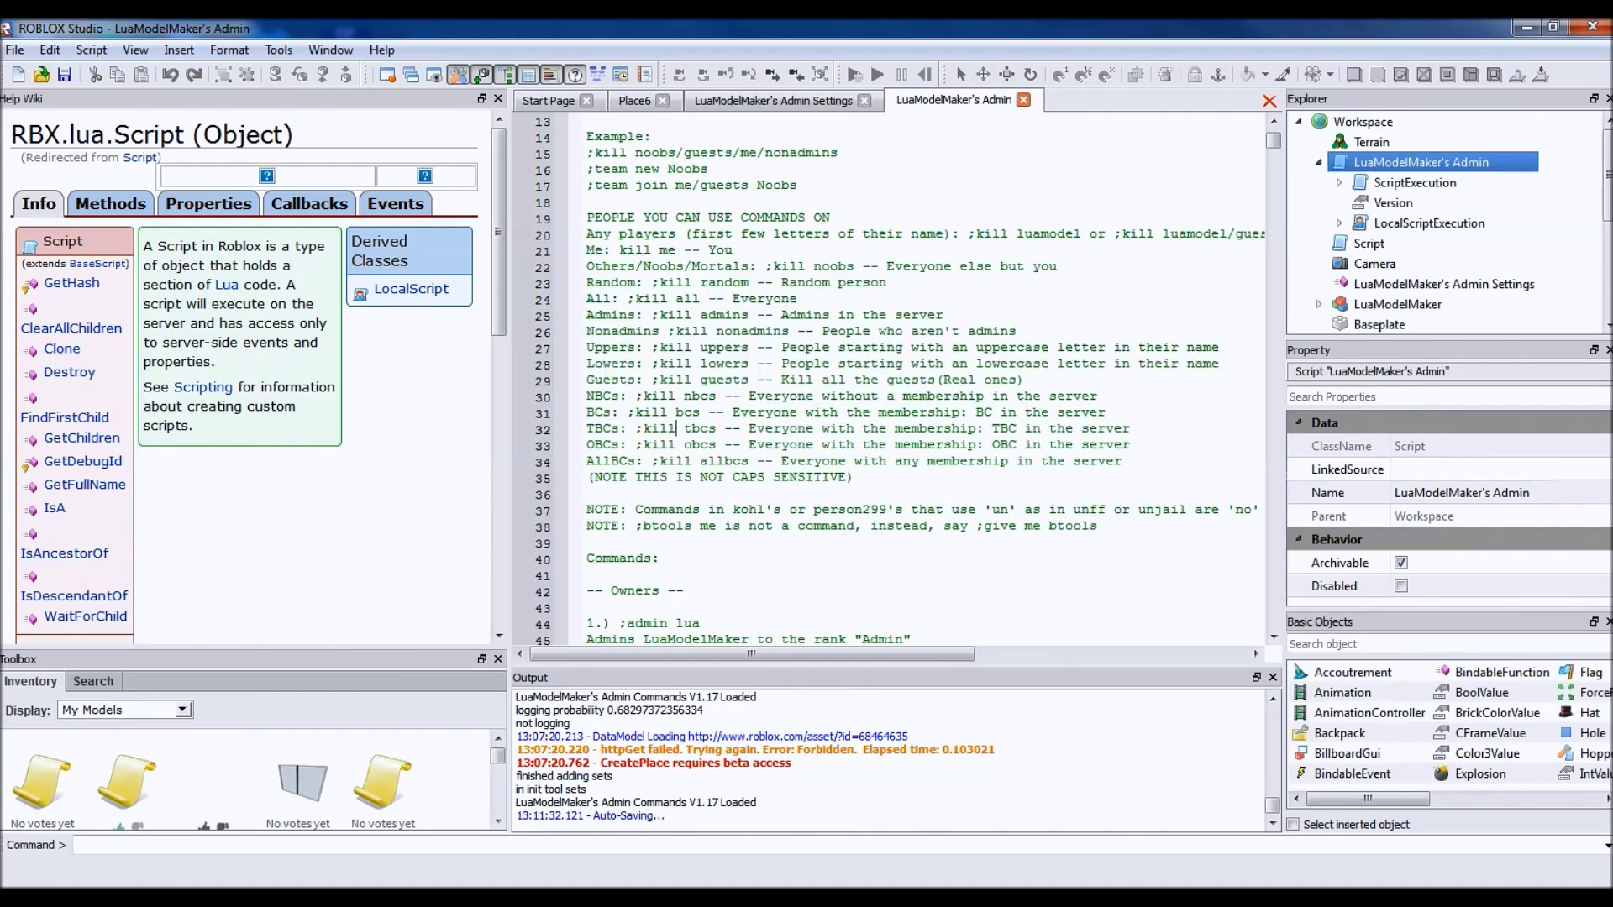
scroll(900, 378, "down", 3)
scroll(900, 378, "down", 3)
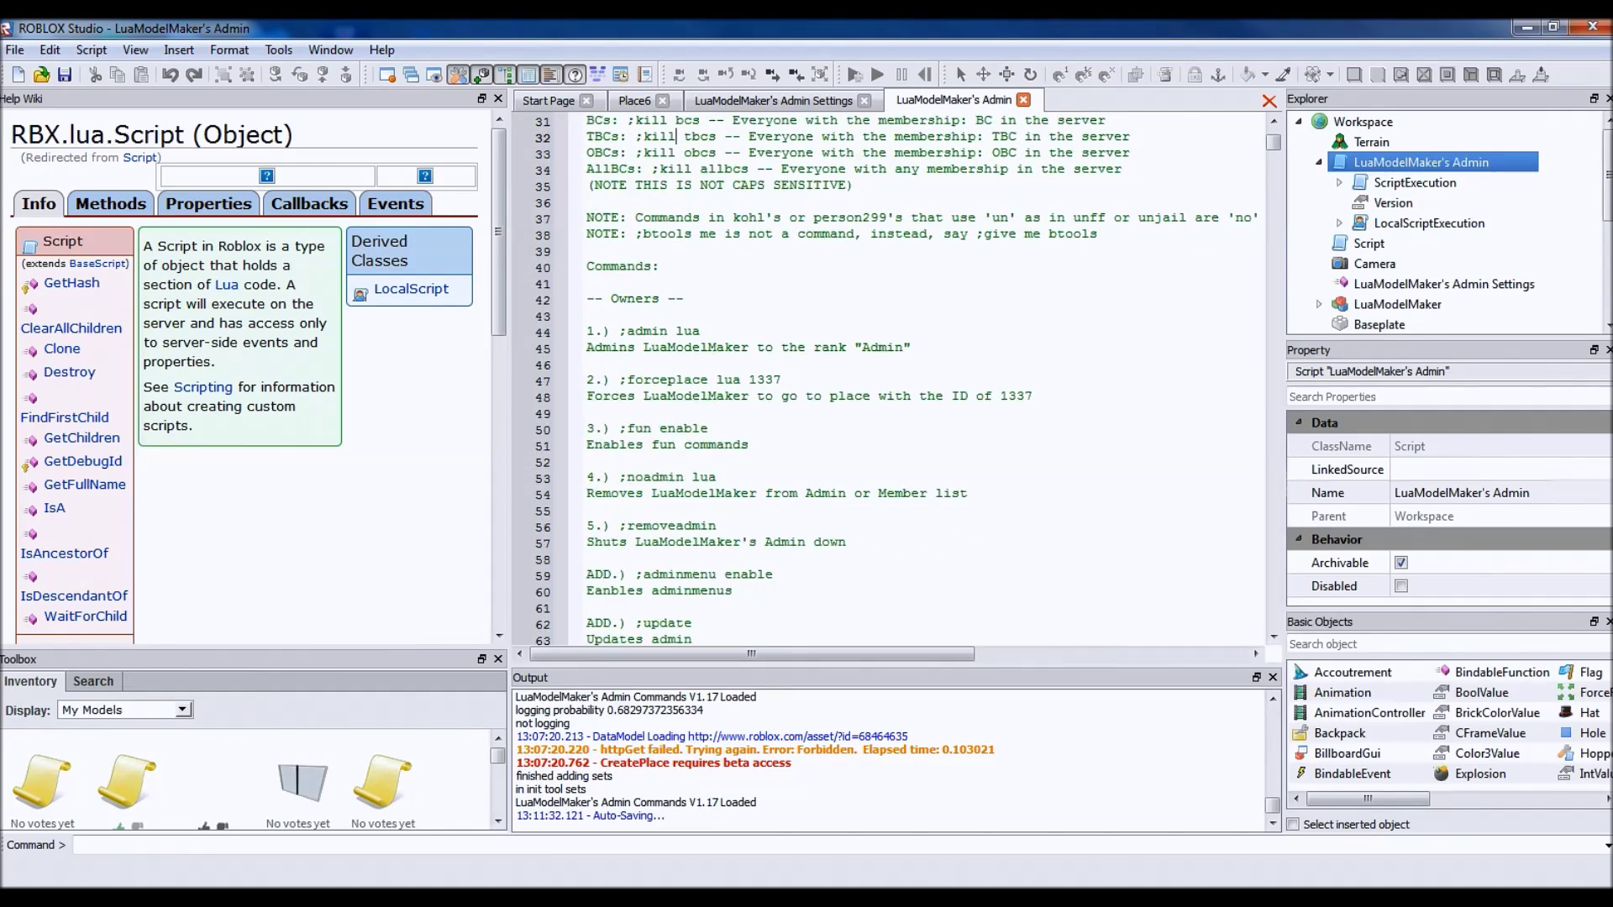
scroll(900, 378, "down", 2)
scroll(900, 378, "down", 6)
scroll(900, 378, "down", 10)
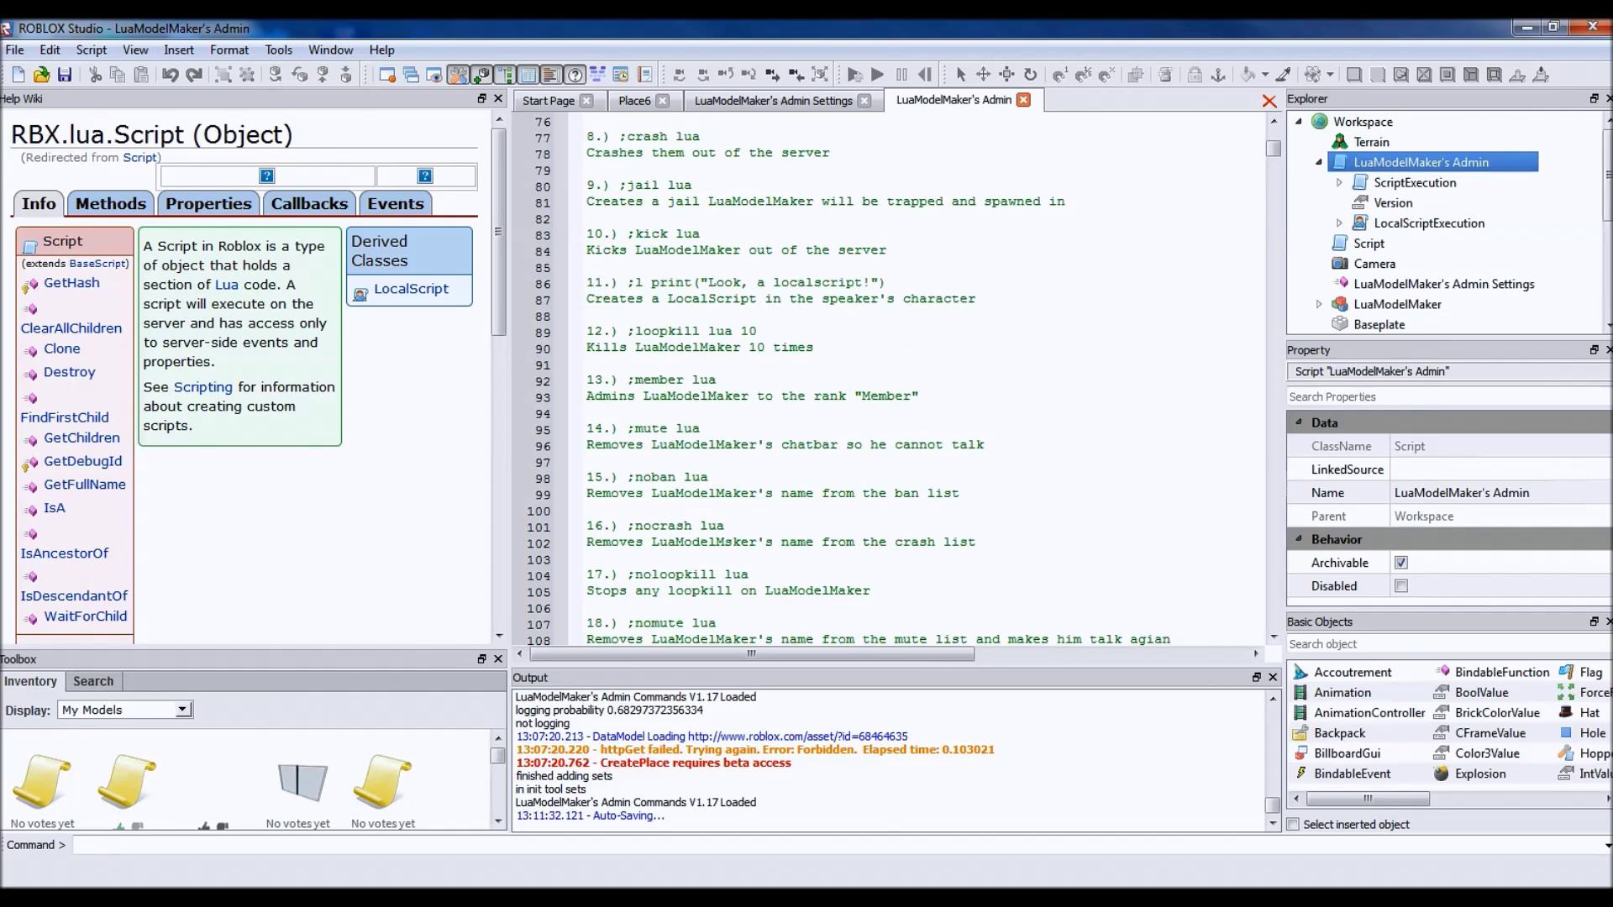
scroll(900, 379, "down", 10)
scroll(901, 378, "down", 10)
scroll(900, 378, "down", 10)
scroll(901, 379, "down", 5)
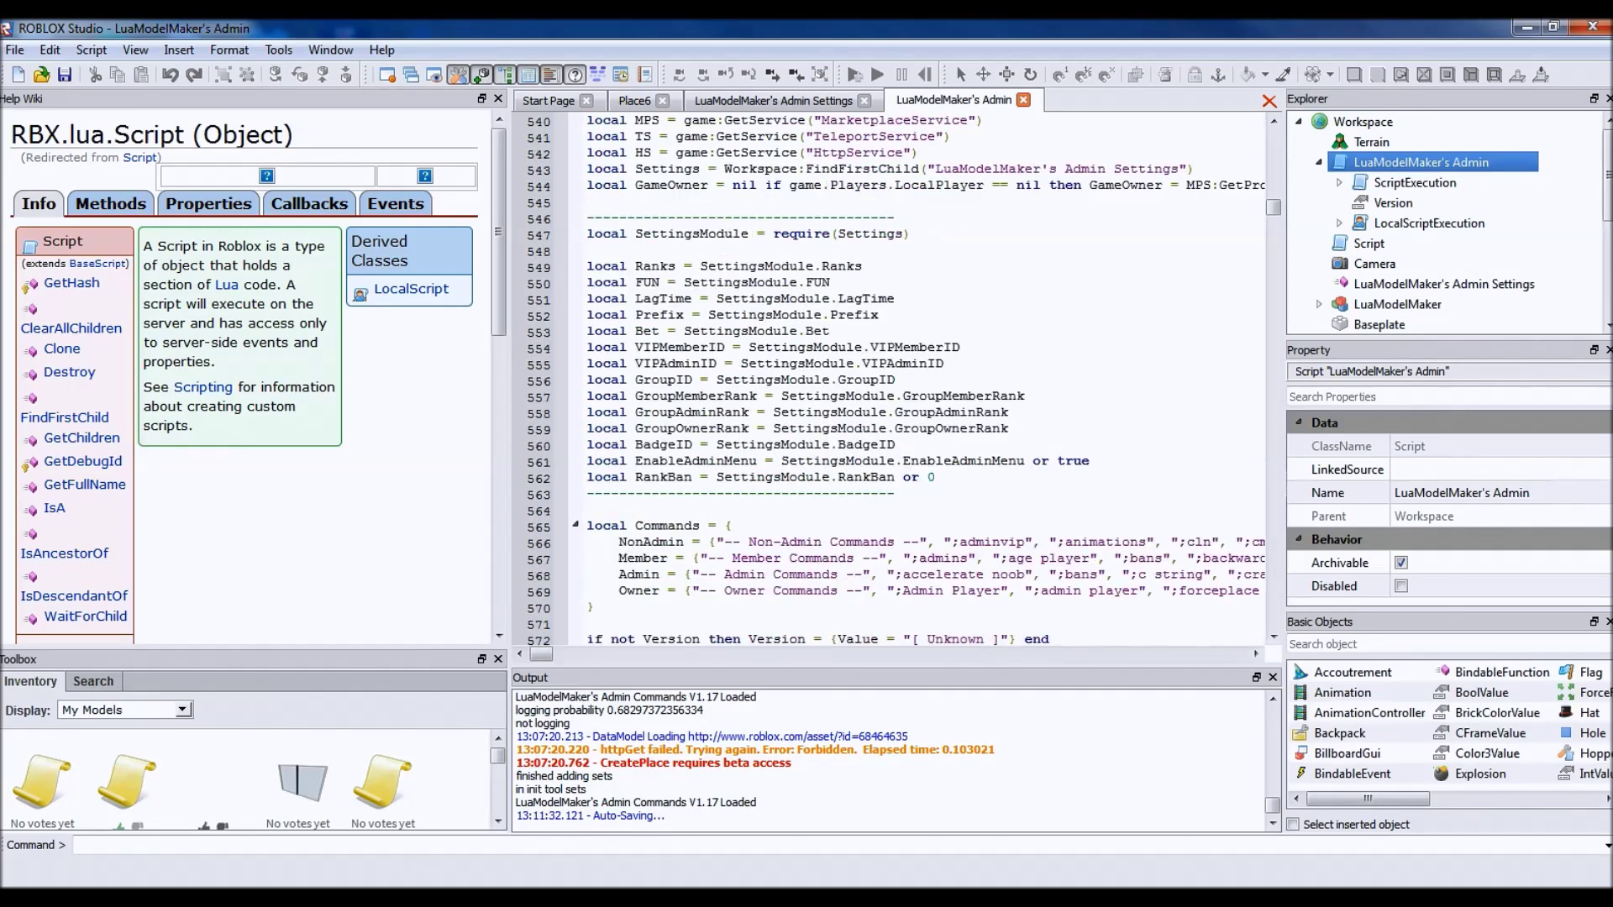
scroll(900, 379, "up", 5)
scroll(900, 379, "up", 10)
scroll(900, 379, "up", 2)
scroll(900, 378, "up", 5)
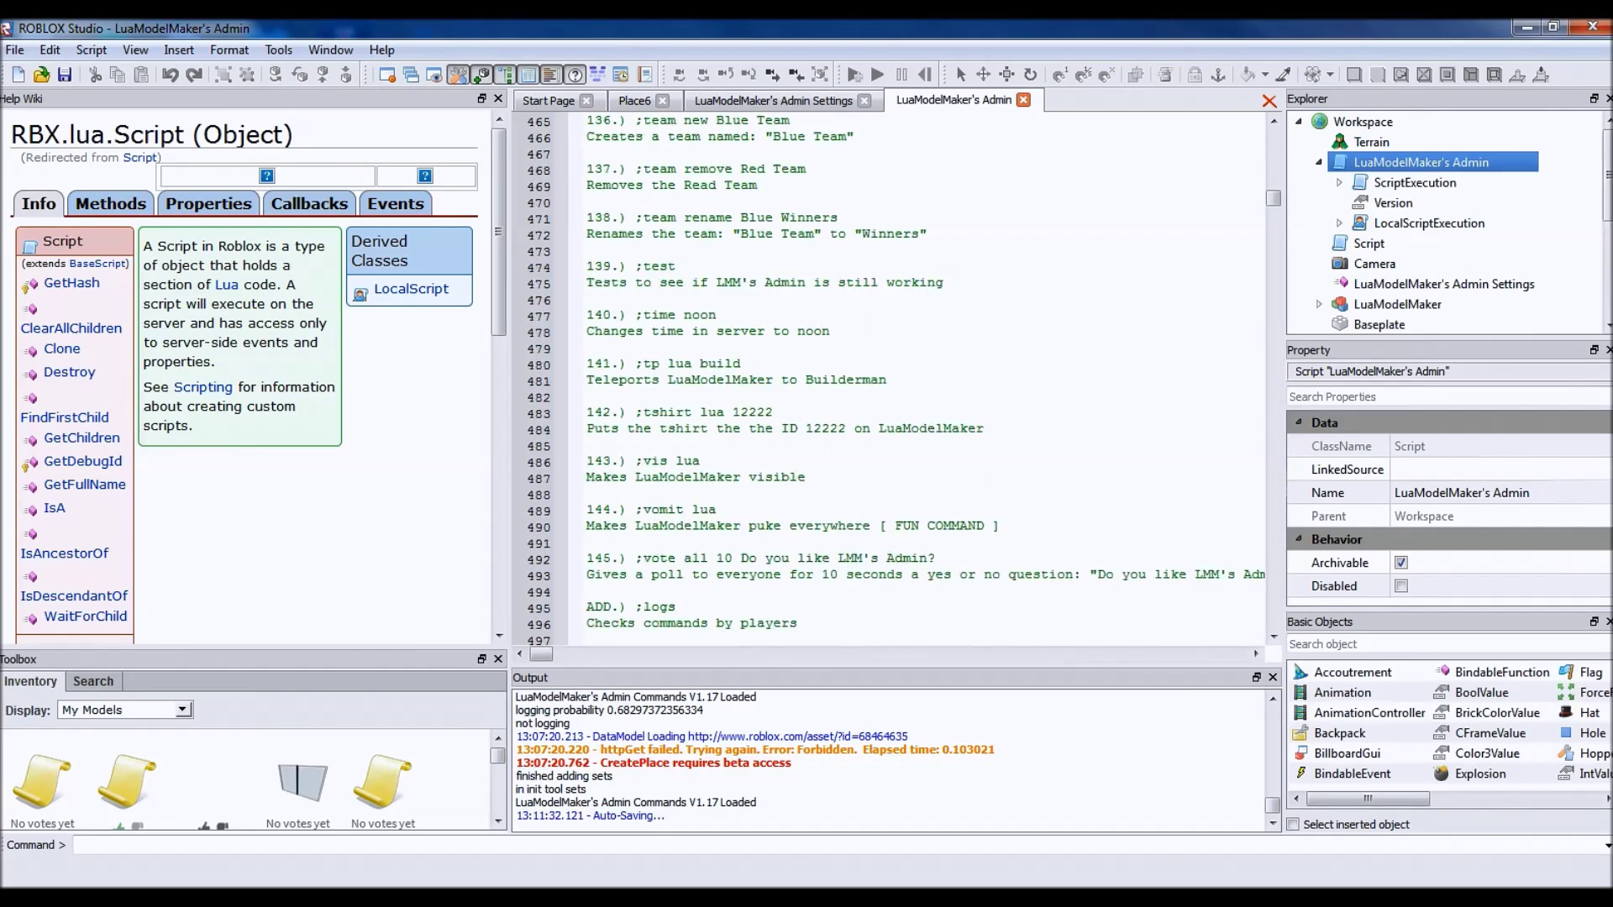
left_click(634, 100)
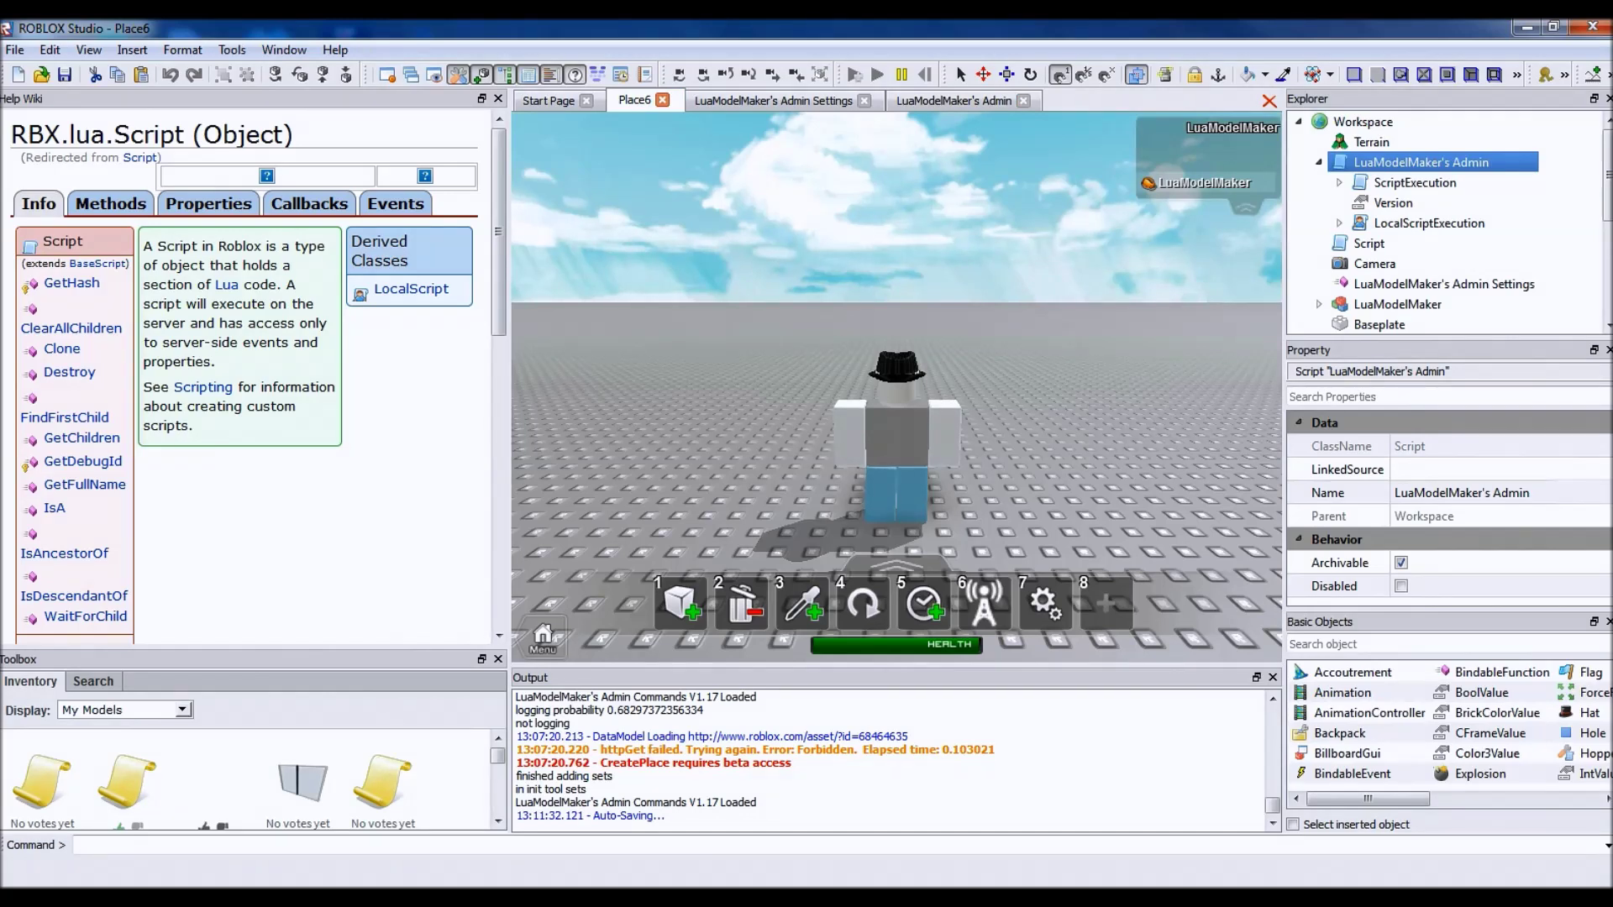